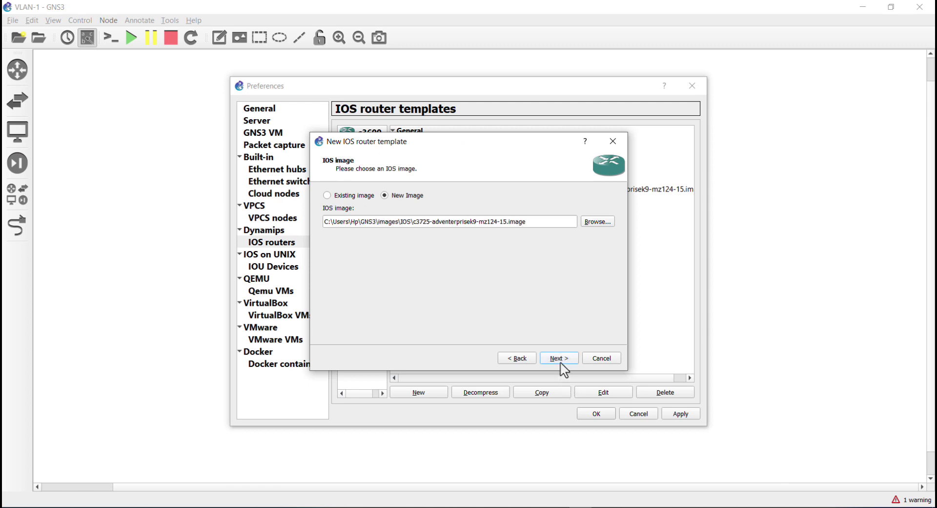
- Create a c3725 EtherSwitch router template with default memory, adapters and slots, then close Preferences
click(553, 359)
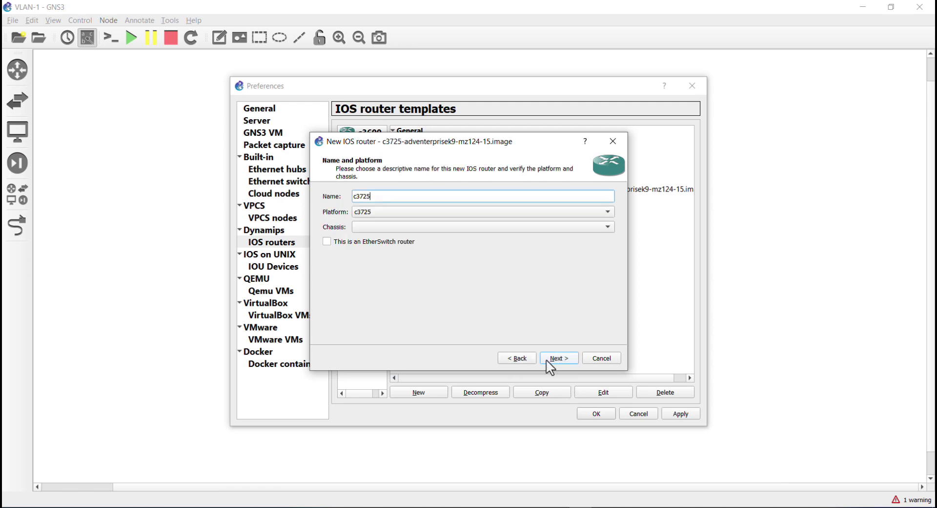
click(328, 242)
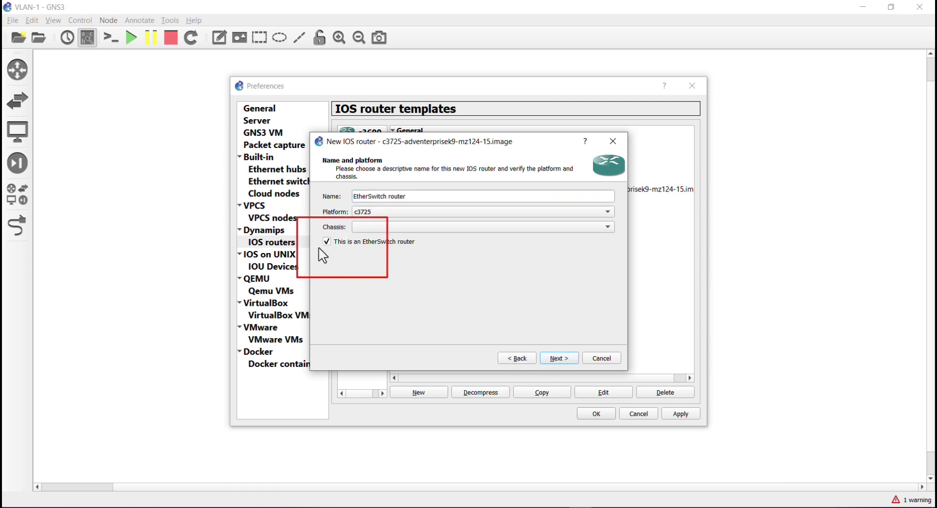
click(558, 357)
click(558, 358)
click(556, 359)
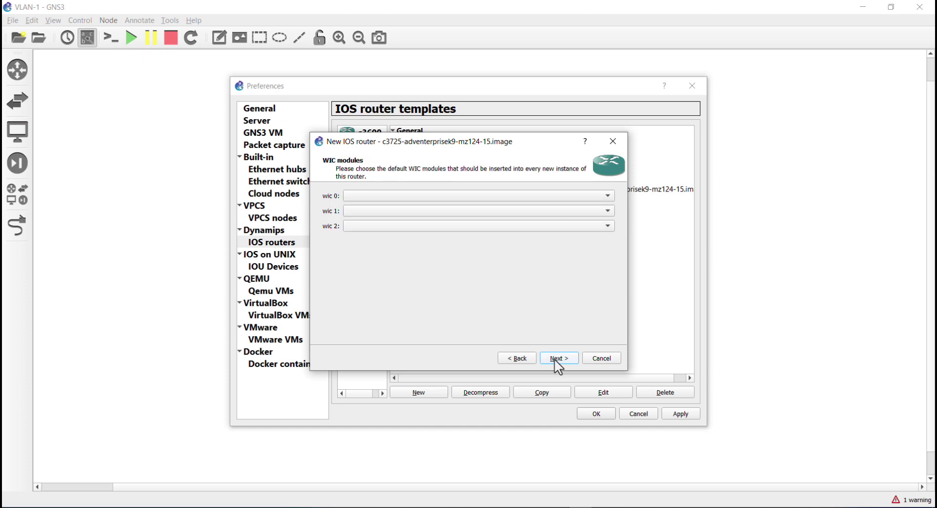
click(557, 358)
click(558, 357)
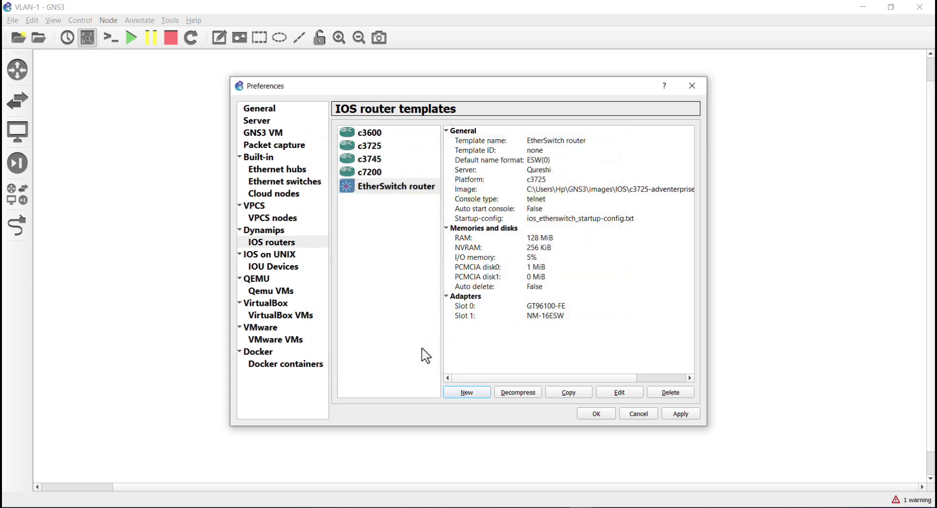
click(605, 415)
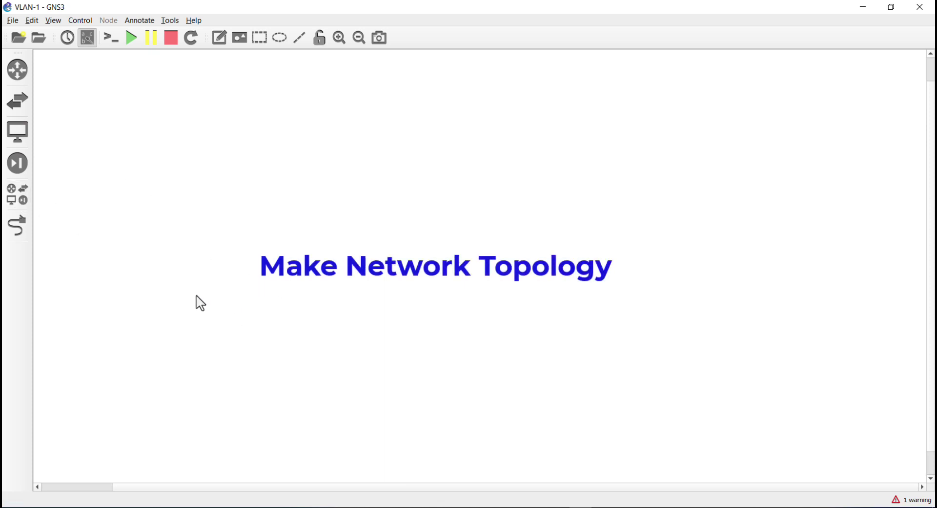
- Place two EtherSwitch routers on the canvas, ESW2 on the left and ESW1 on the right
click(17, 195)
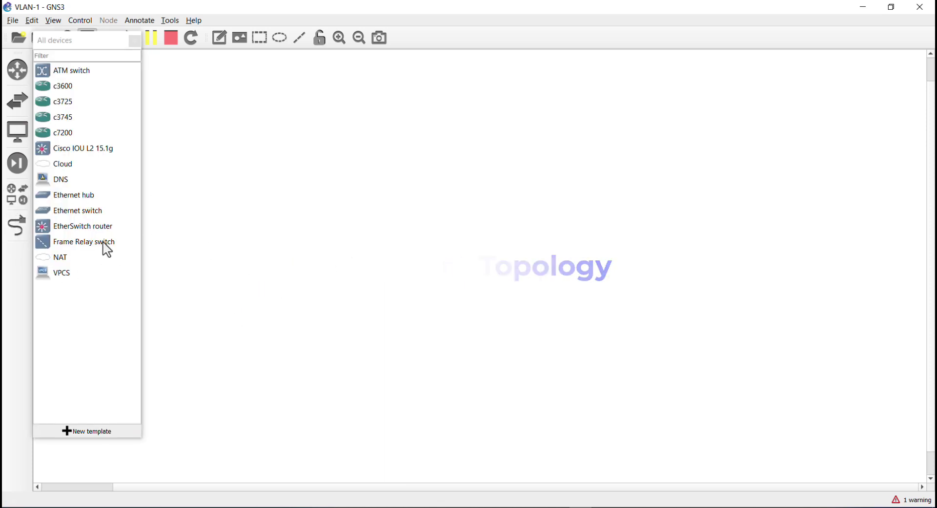
click(69, 223)
drag(299, 214, 141, 241)
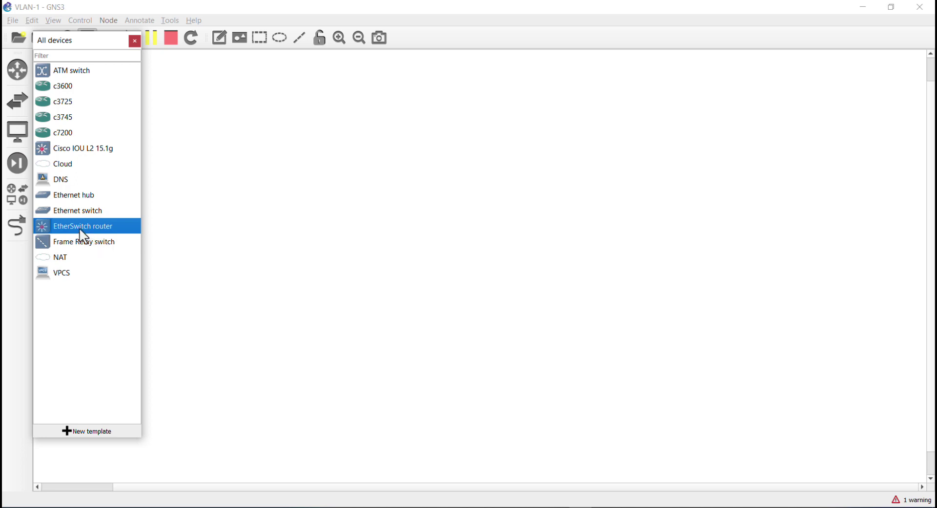
drag(84, 236, 361, 253)
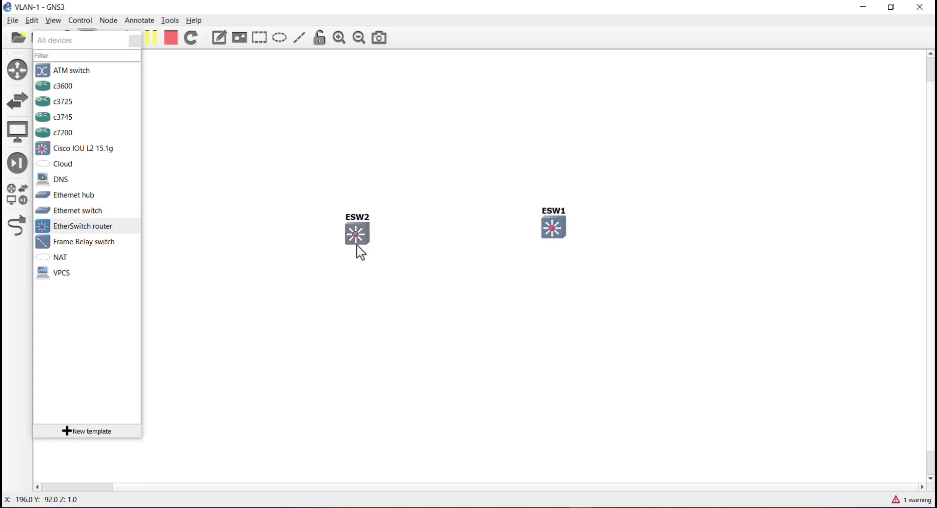
- Add four VPCS hosts, PC1–PC4, around the two switches
click(76, 280)
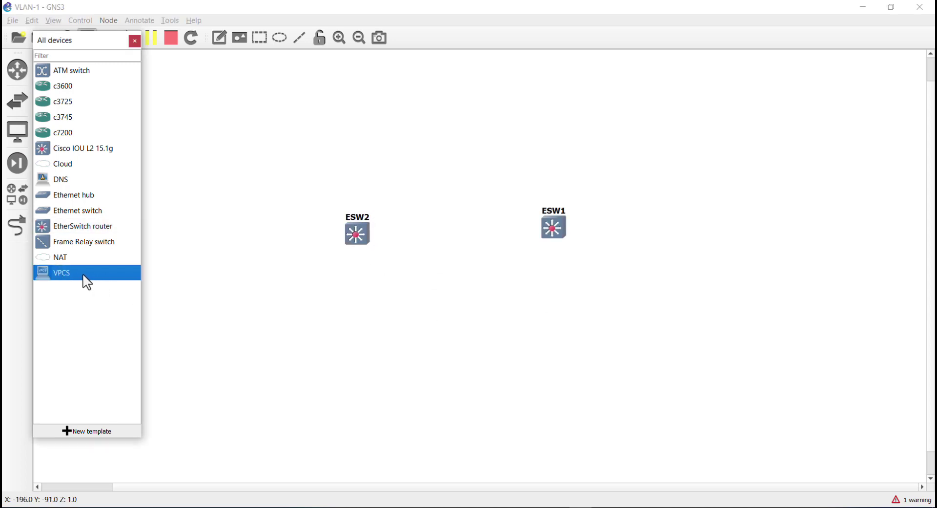
drag(88, 282, 268, 389)
key(Return)
drag(92, 274, 271, 159)
click(456, 277)
drag(88, 273, 631, 155)
click(441, 272)
drag(122, 273, 643, 343)
click(452, 277)
drag(625, 145, 652, 139)
click(736, 311)
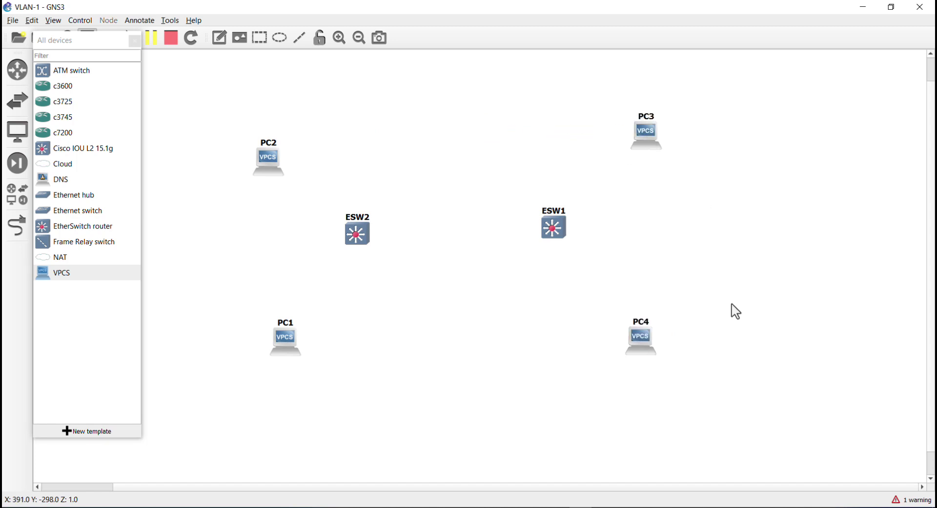
click(18, 225)
click(361, 234)
- Cable ESW2 f1/1 to ESW1 f1/1, and ESW1 f1/0 and f1/2 to PC3 and PC4
click(448, 280)
click(557, 244)
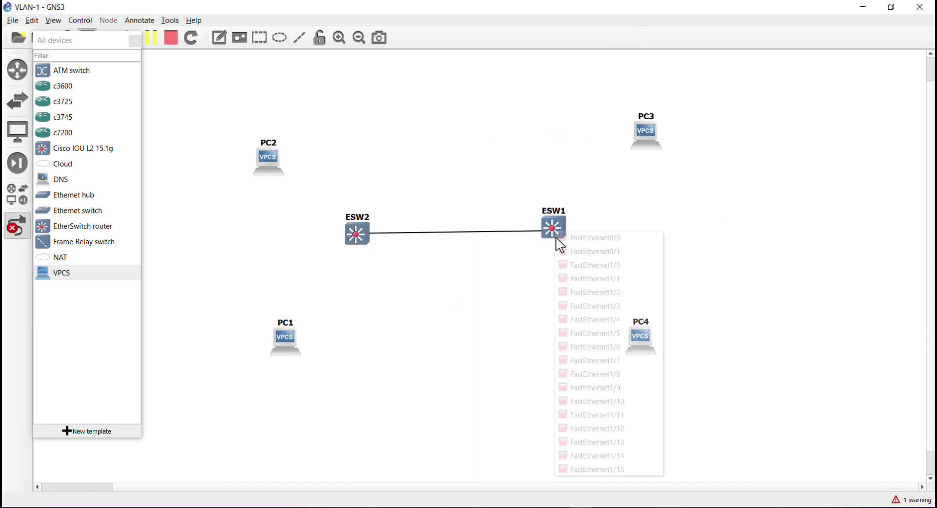
key(Escape)
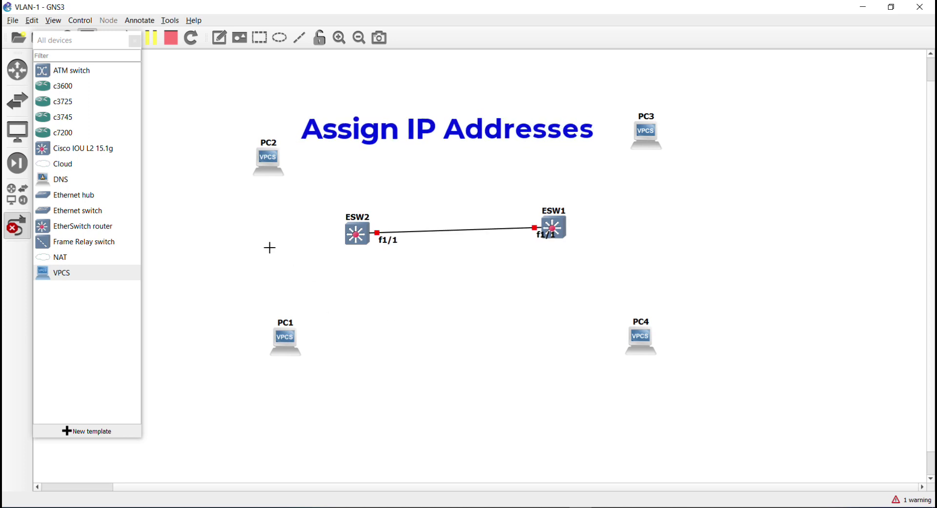
click(559, 222)
click(600, 257)
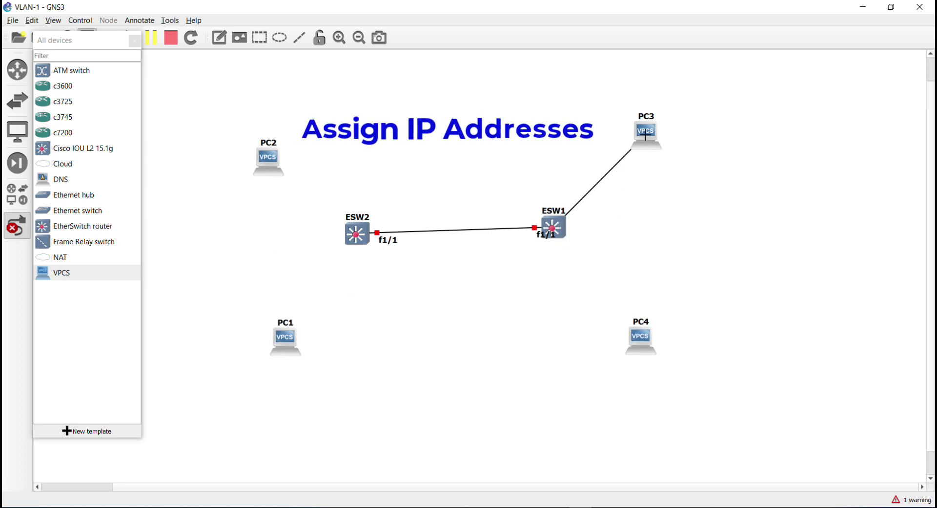
click(647, 134)
click(555, 229)
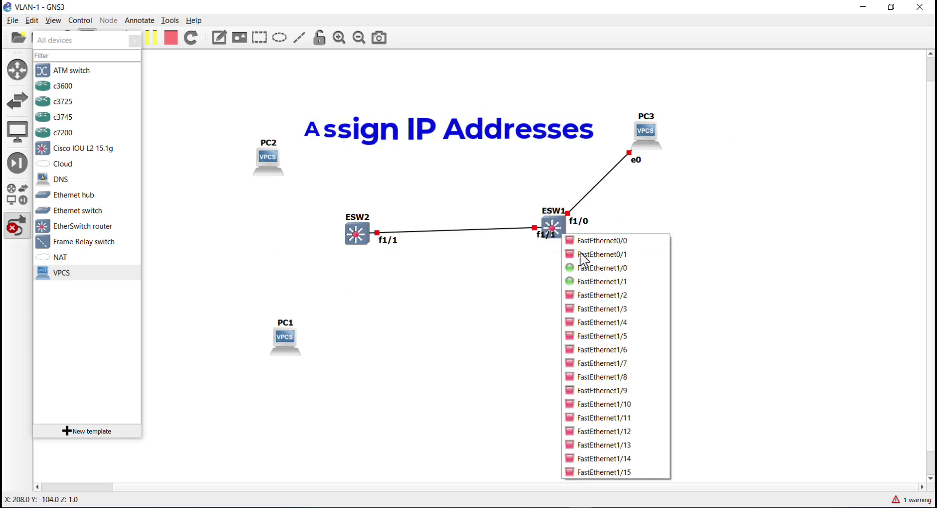
click(610, 295)
click(643, 339)
click(643, 339)
click(673, 346)
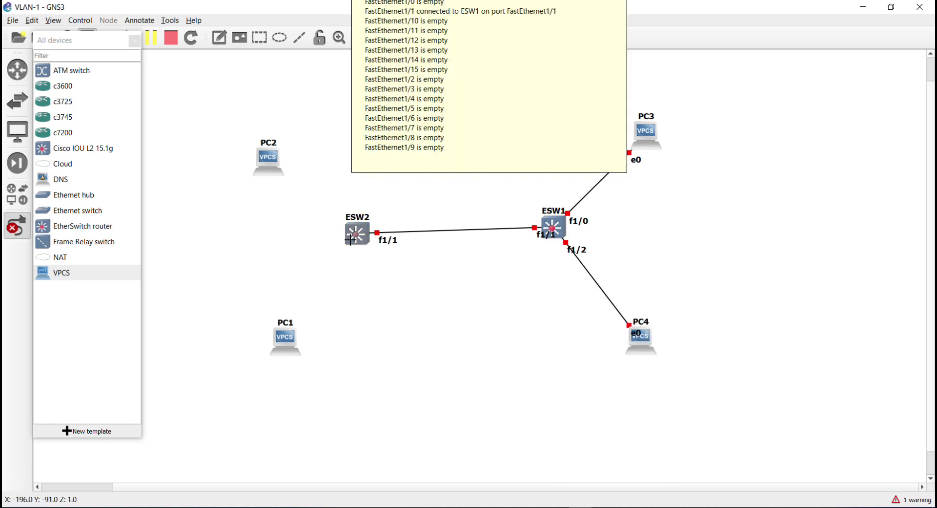
- Connect ESW2 f1/0 to PC1 Ethernet0 and ESW2 f1/2 to PC2 Ethernet0
click(355, 235)
click(366, 280)
click(288, 343)
click(315, 348)
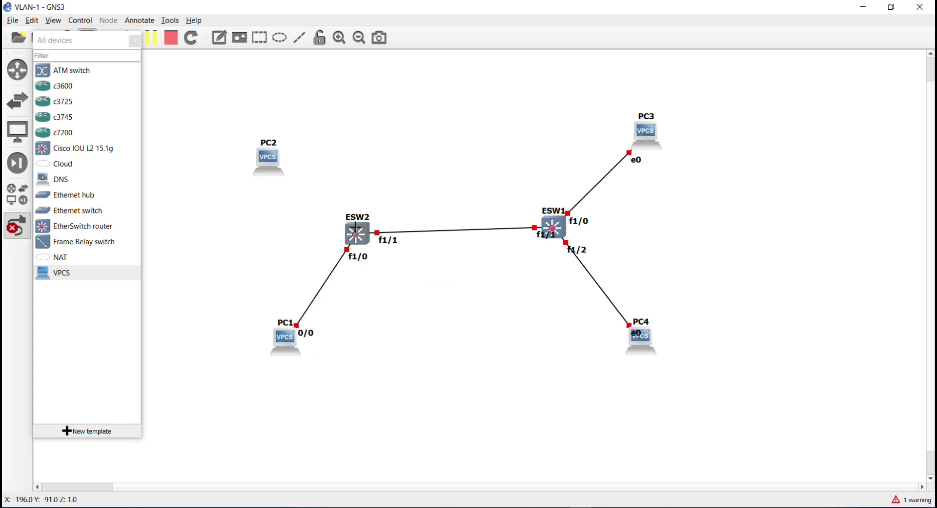
click(353, 228)
click(384, 290)
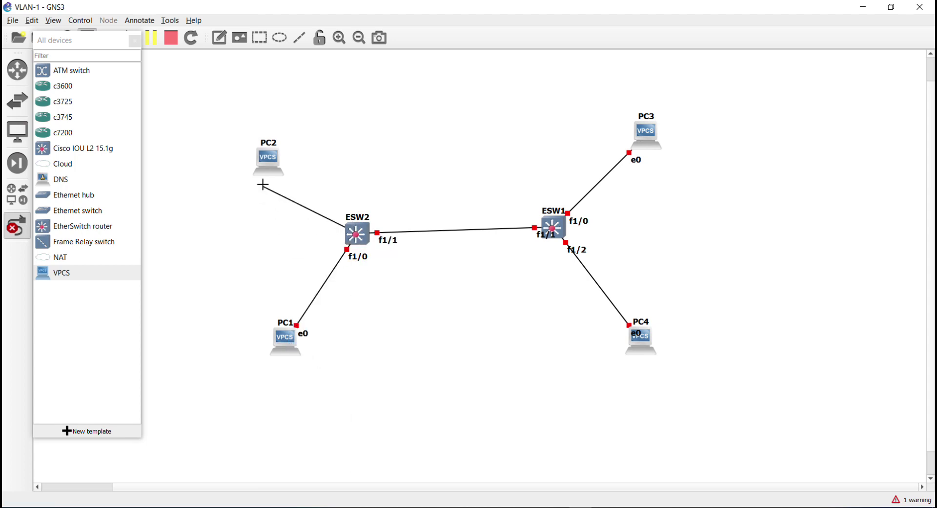
click(270, 161)
click(289, 170)
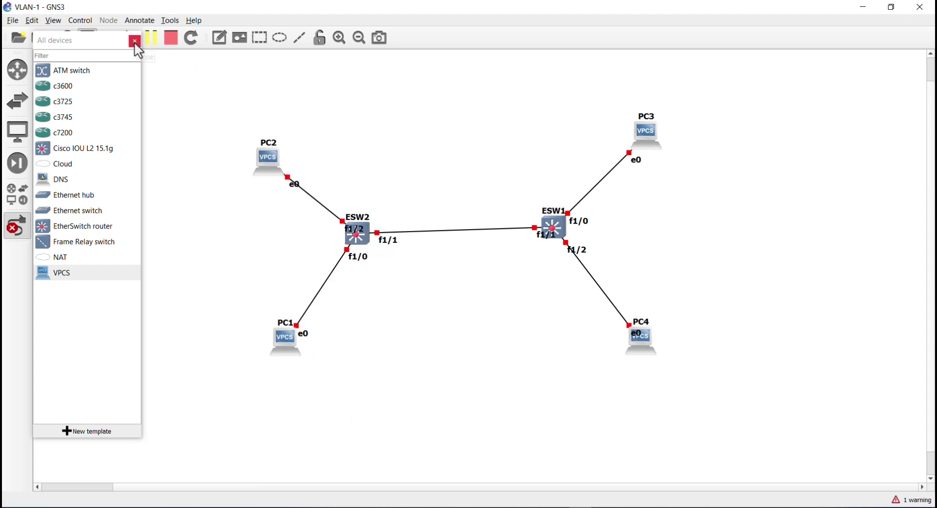
- Tidy the port labels and PC1/PC2 positions, then draw a circle over PC2
click(135, 42)
click(17, 226)
drag(353, 229, 334, 224)
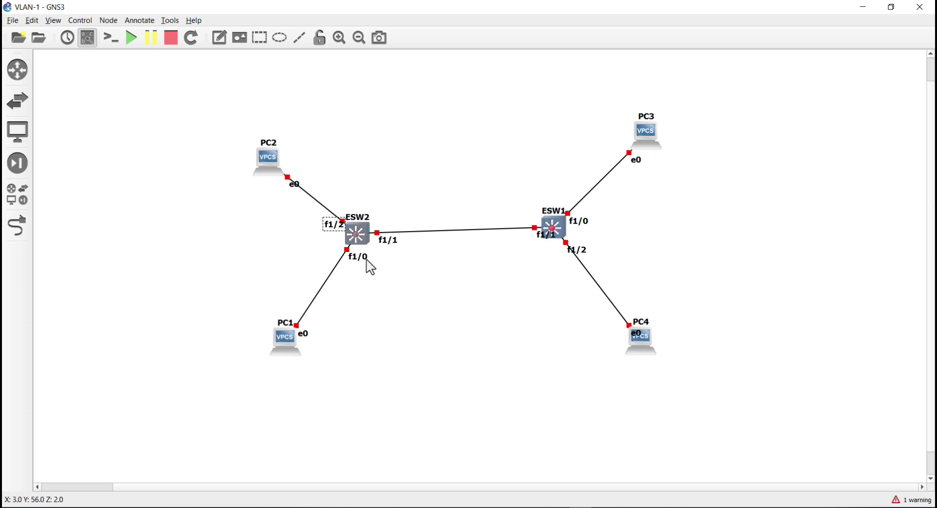
drag(367, 261, 361, 264)
drag(547, 235, 557, 253)
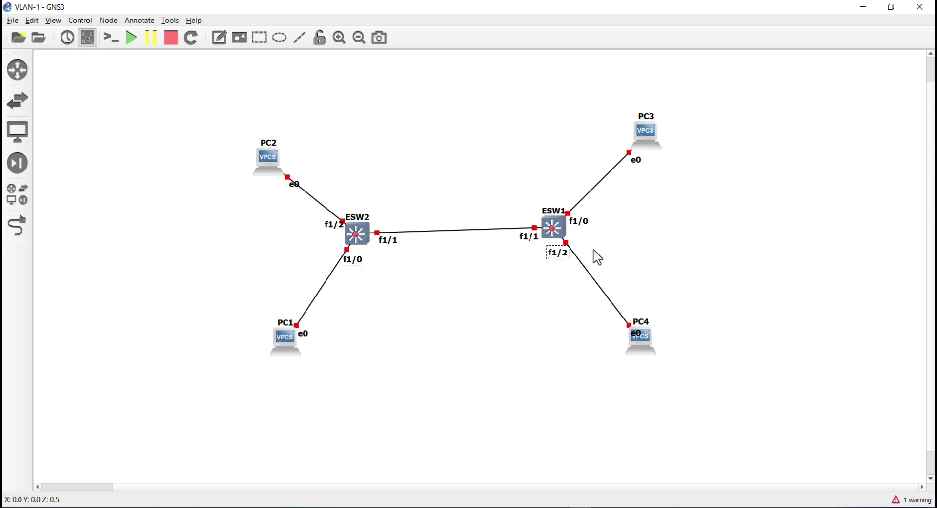
drag(272, 167, 280, 135)
drag(287, 337, 285, 345)
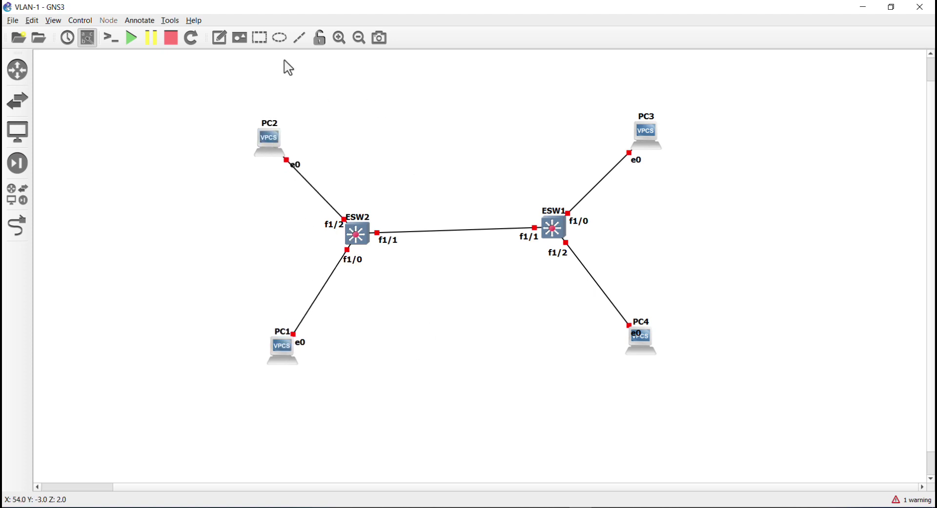
click(279, 37)
click(224, 100)
- Send the PC2 circle one layer back and give it a yellow fill
right_click(307, 117)
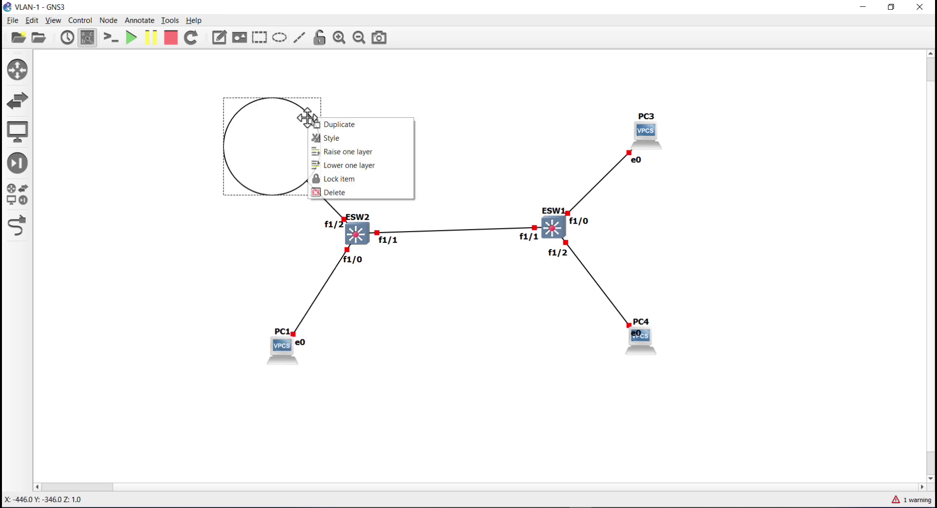
click(350, 166)
right_click(299, 117)
click(342, 138)
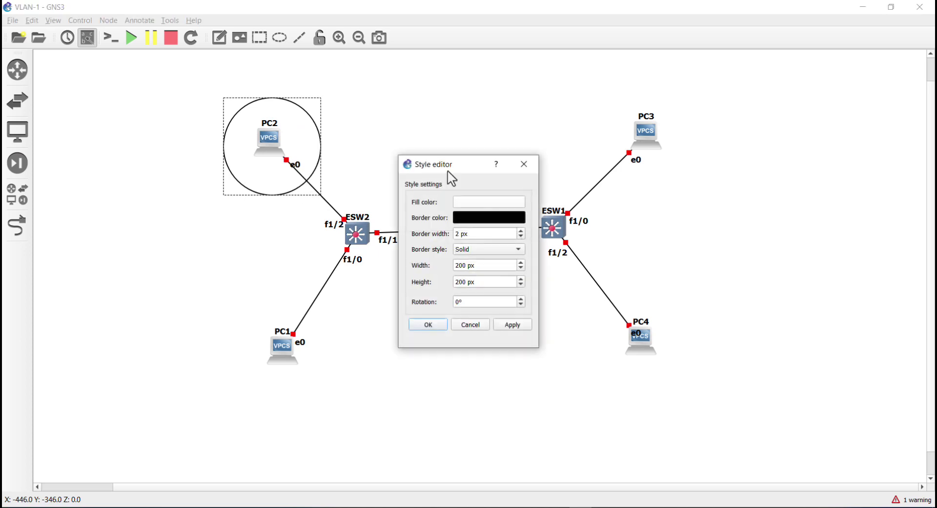
click(484, 201)
click(446, 216)
click(532, 362)
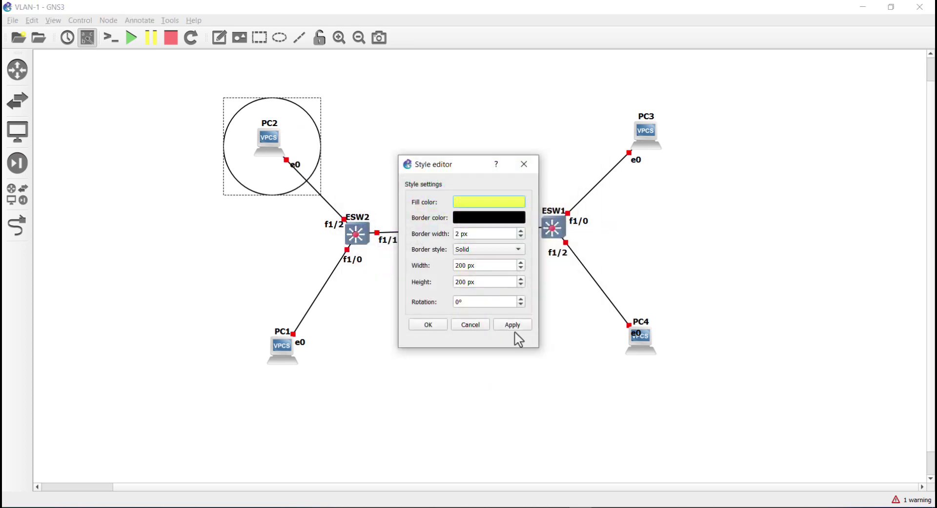
click(514, 330)
click(429, 324)
- Duplicate the yellow circle to make copies for the hosts on the right
right_click(305, 131)
click(332, 137)
drag(316, 146, 662, 122)
right_click(673, 323)
click(693, 328)
- Recolour the PC3 circle light green and place a green copy behind PC1
right_click(663, 119)
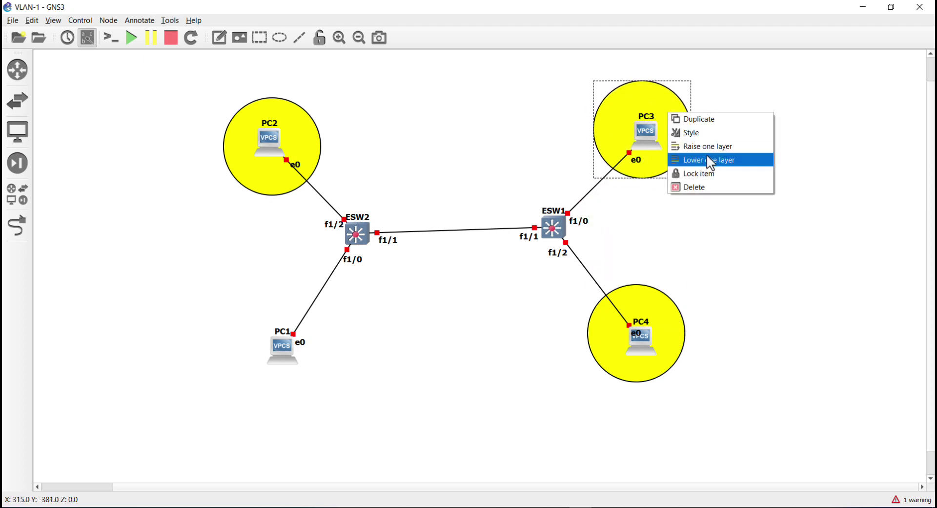
click(712, 140)
click(511, 201)
click(445, 185)
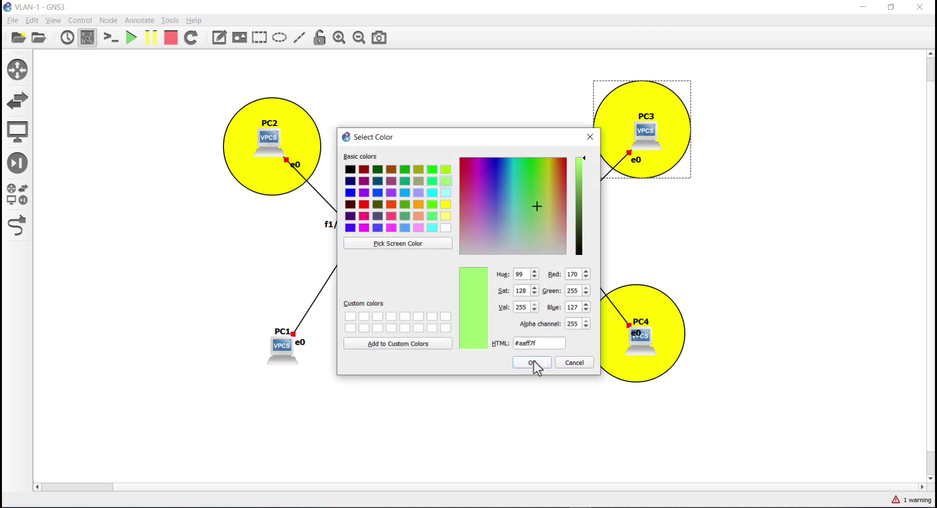
click(535, 365)
click(512, 324)
right_click(667, 126)
click(683, 130)
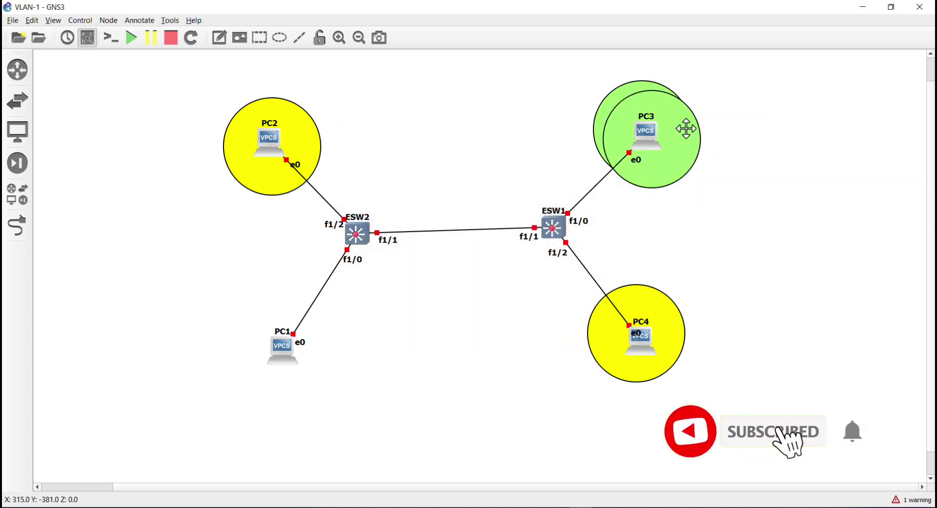
drag(684, 130, 303, 378)
click(220, 37)
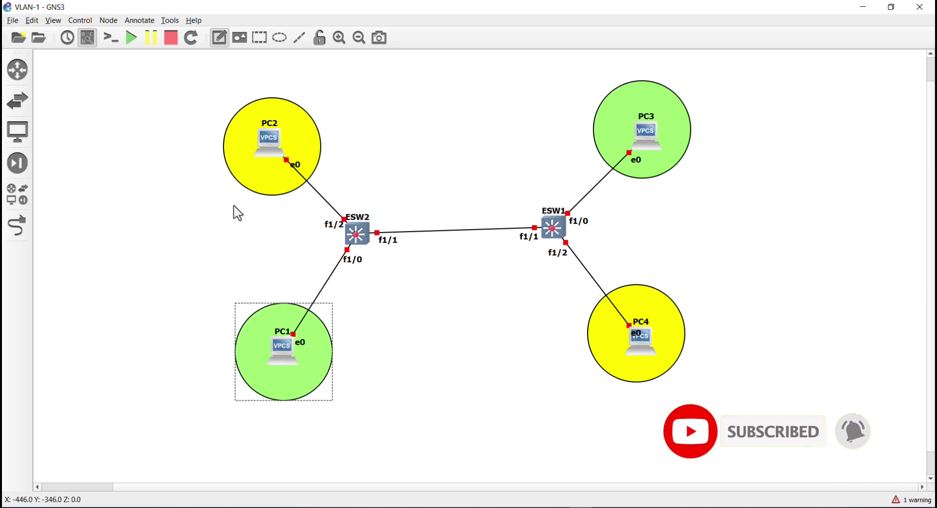
- Add notes 192.168.1.1 below PC1 and 192.168.1.2 below PC2
click(236, 212)
text(19)
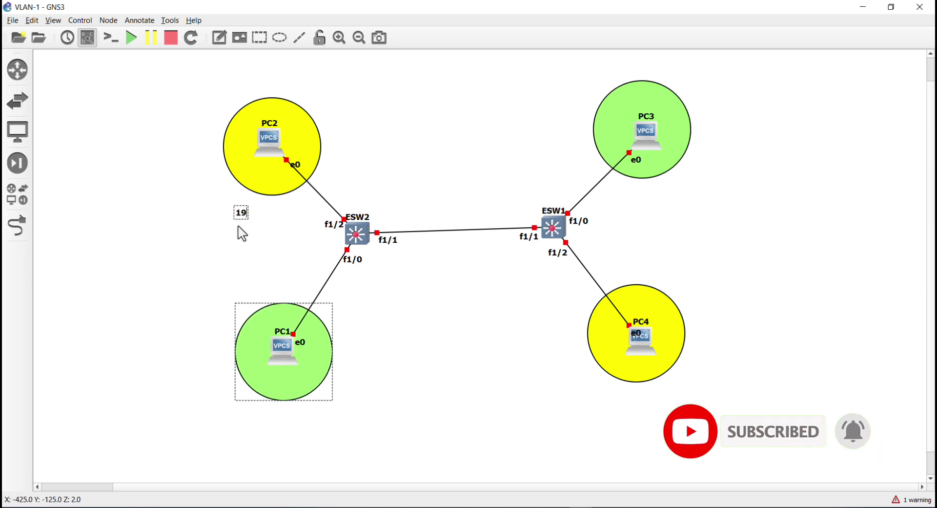
drag(245, 217, 258, 421)
double_click(255, 422)
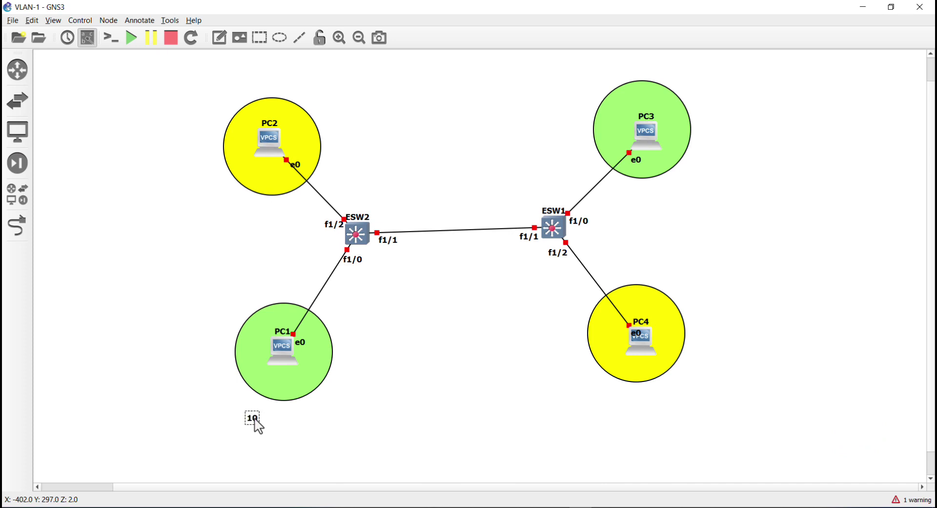
text(.168.1.1)
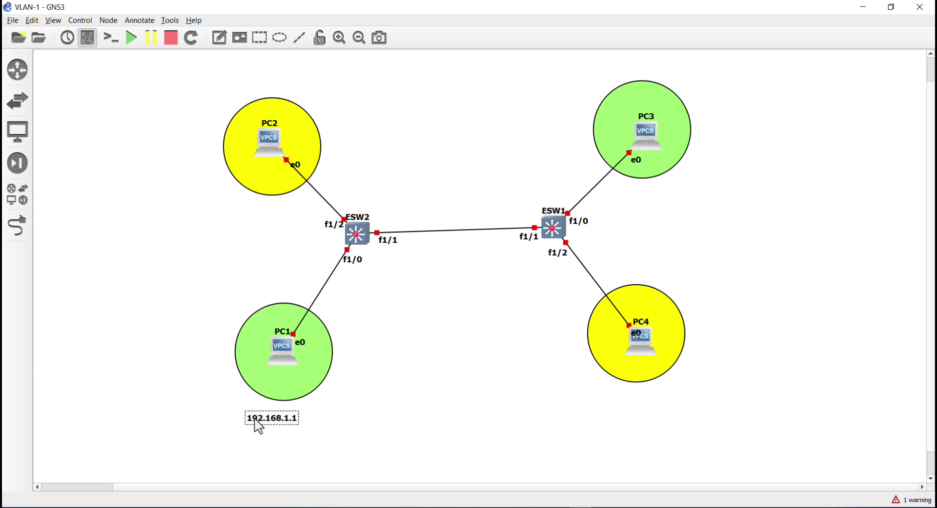
click(219, 38)
click(247, 213)
text(192.1)
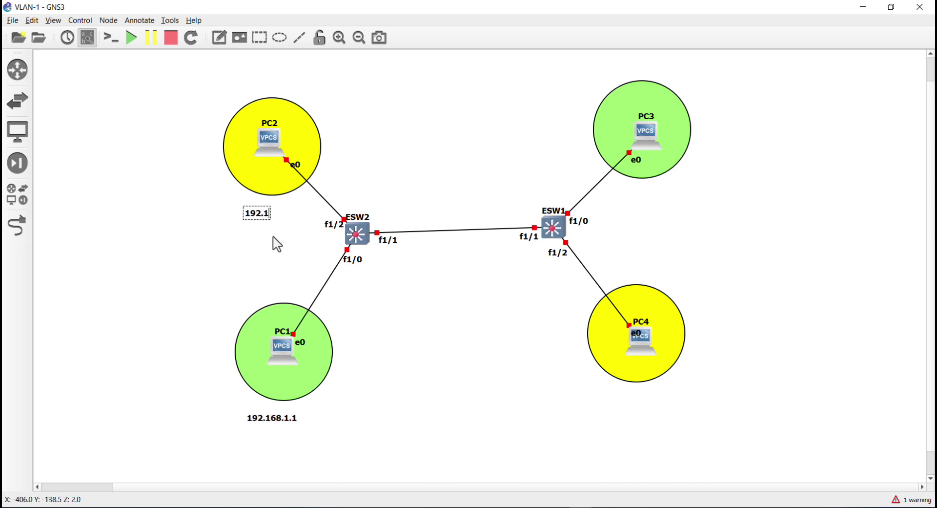
text(68.1.2)
click(219, 38)
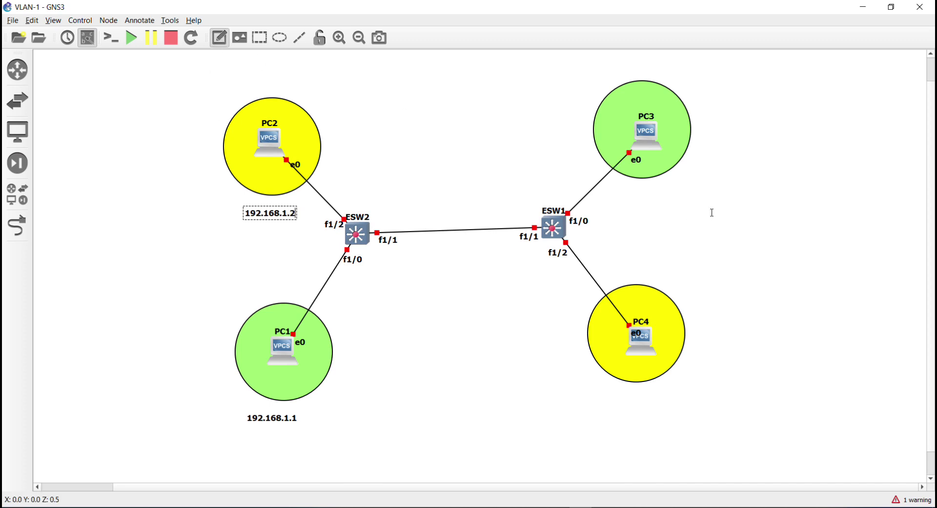
- Add notes 192.168.1.3 beside PC3 and 192.168.1.4 centred under PC4
click(633, 196)
text(192.168.1.3)
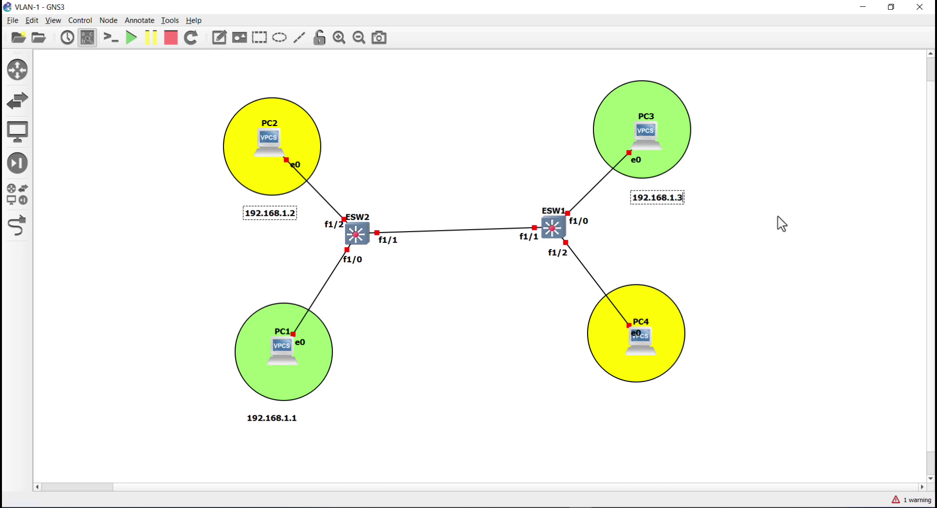
click(220, 38)
click(648, 395)
text(19)
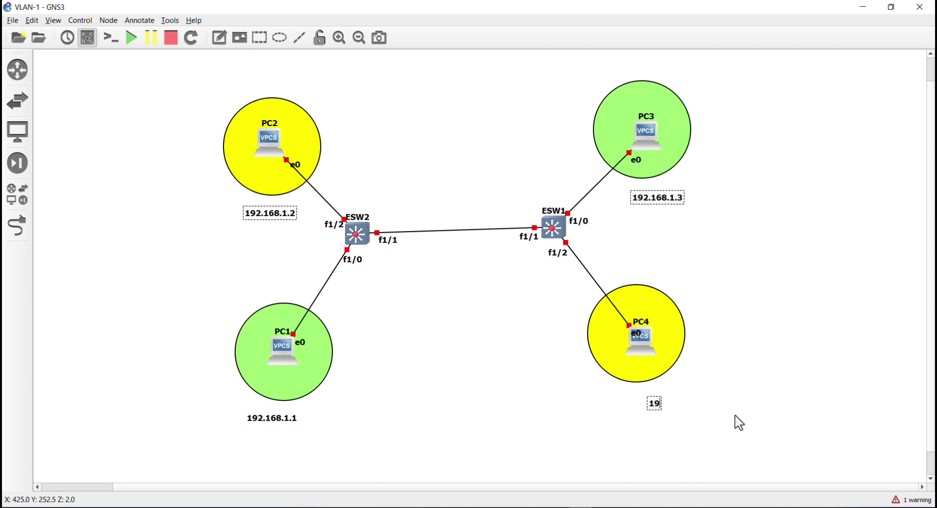
text(2.168.1.4)
click(630, 372)
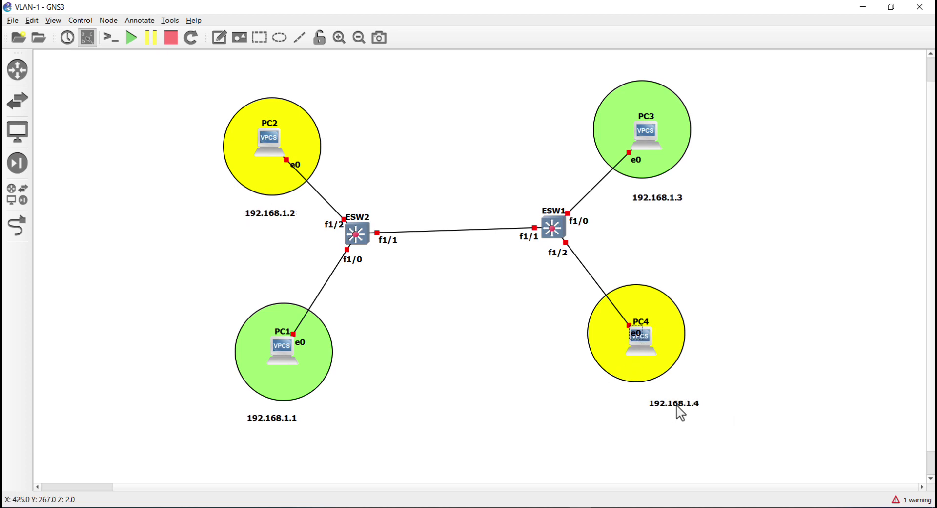
drag(675, 406, 655, 402)
click(746, 251)
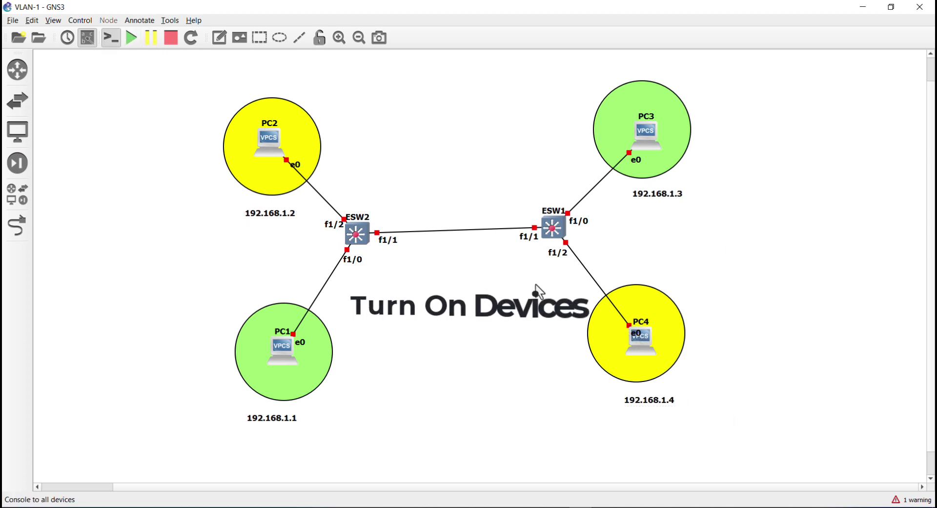
- Start every node in the lab and add a VLAN-10 note above PC2
click(111, 38)
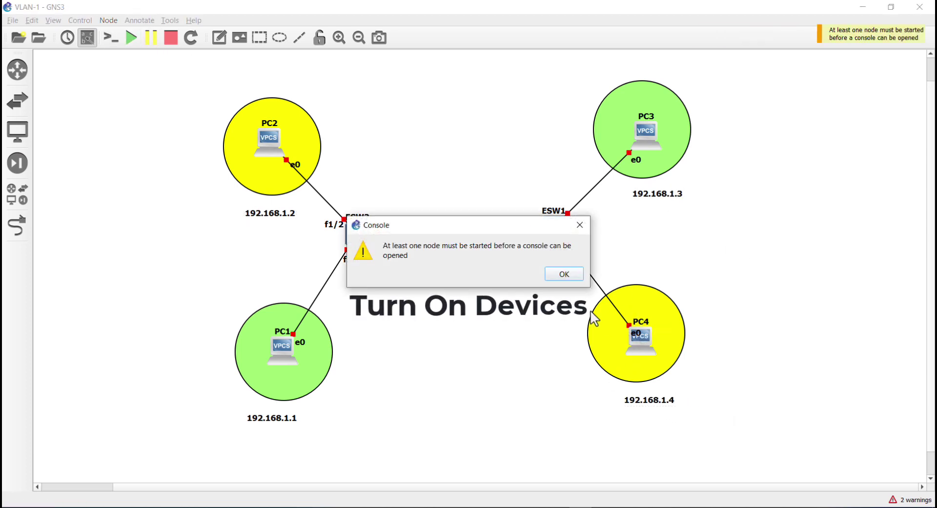
click(579, 225)
click(131, 38)
click(488, 272)
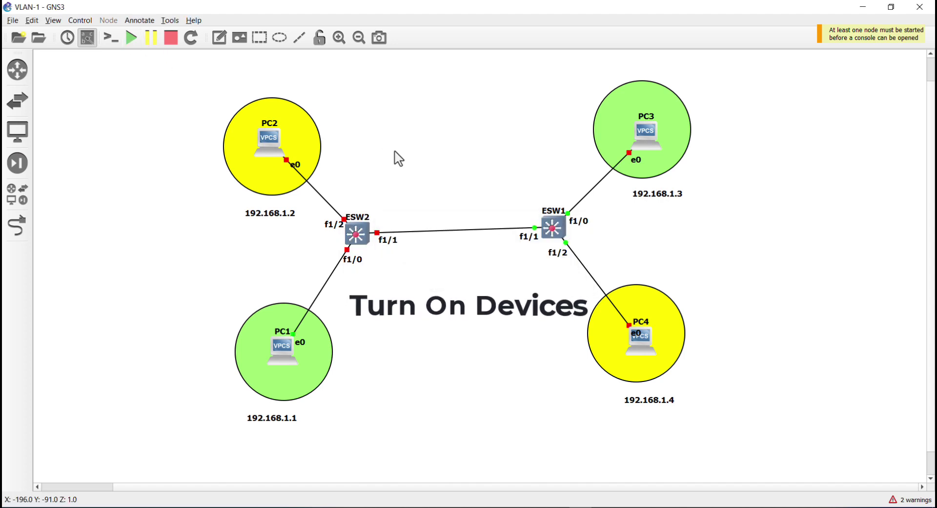
click(248, 88)
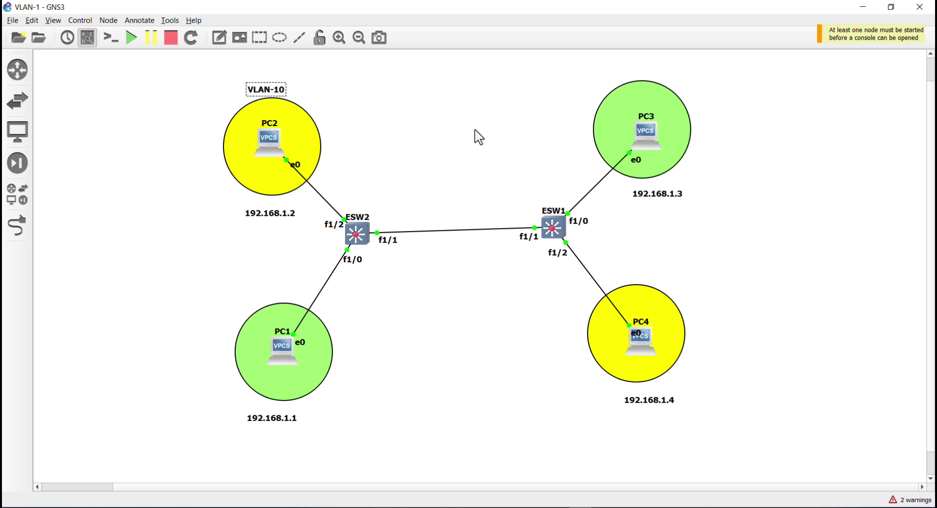
- Copy the VLAN-10 note onto PC4's circle
click(478, 137)
key(ctrl+c)
key(ctrl+v)
drag(291, 126, 655, 309)
- Add a VLAN-20 note and copy it into PC1's circle
click(254, 290)
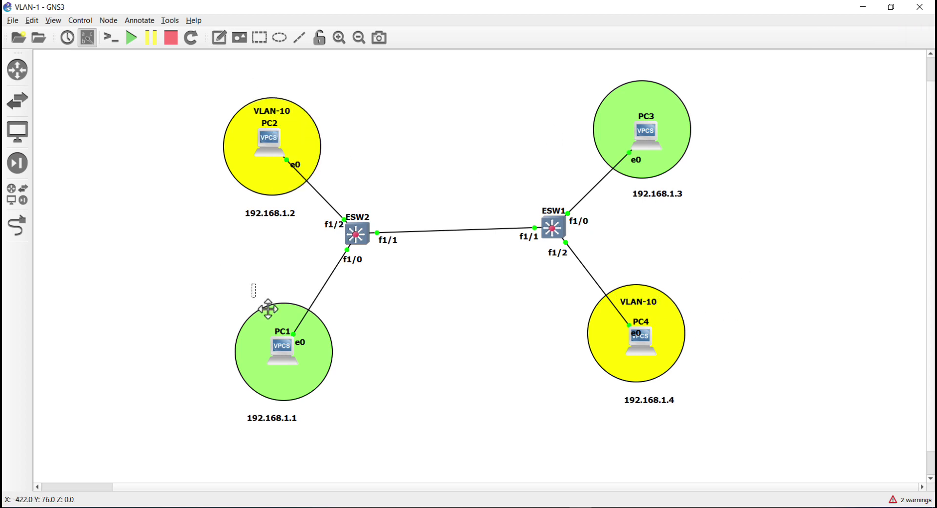
click(268, 308)
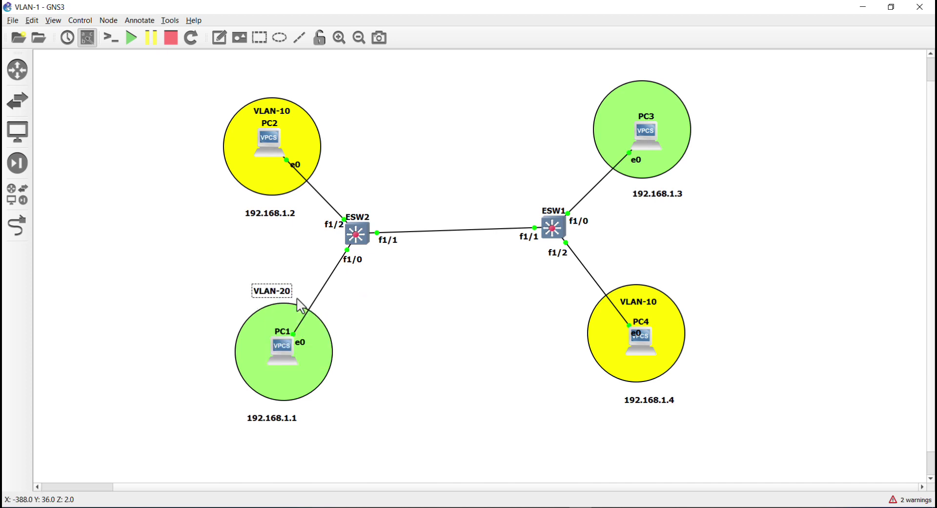
key(ctrl+c)
key(ctrl+v)
drag(277, 293, 287, 318)
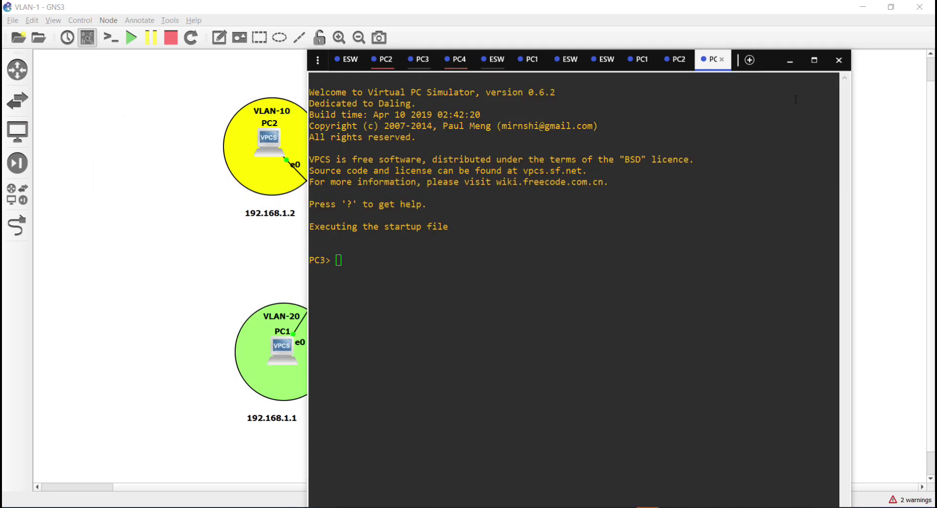
- Give PC1 192.168.1.1 and PC2 192.168.1.2, both with mask 255.255.255.0
click(481, 59)
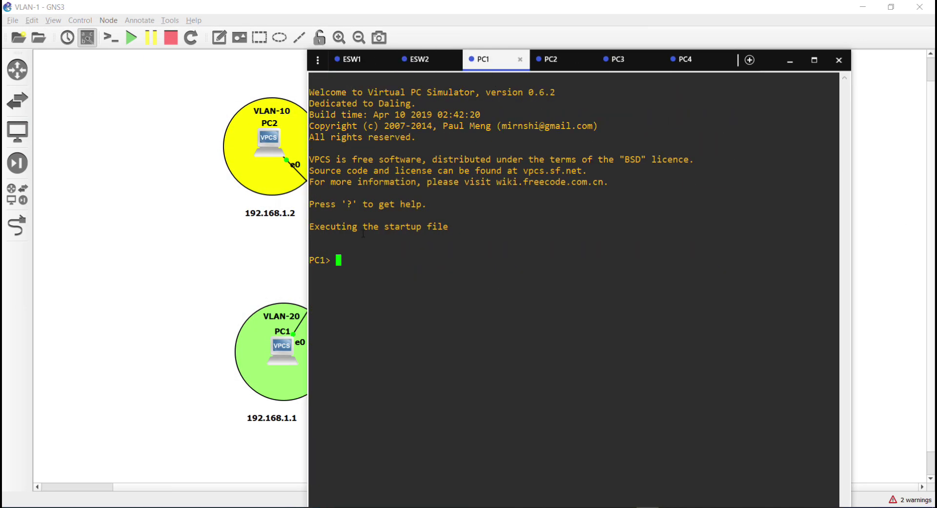
drag(471, 66, 561, 65)
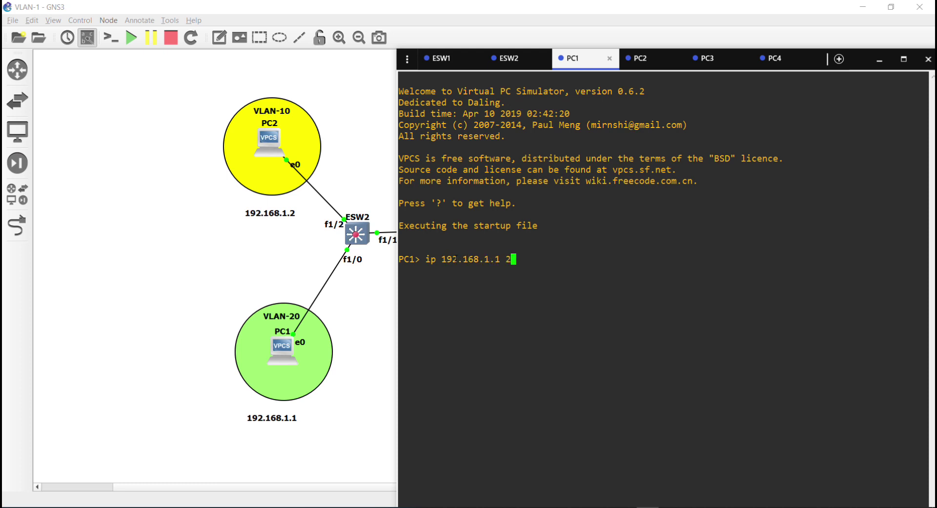
text(0)
key(Return)
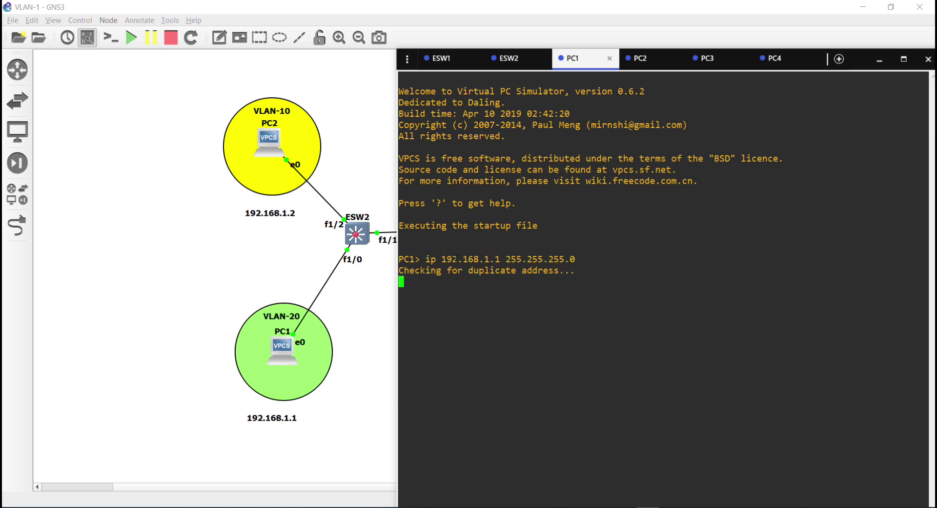
click(639, 58)
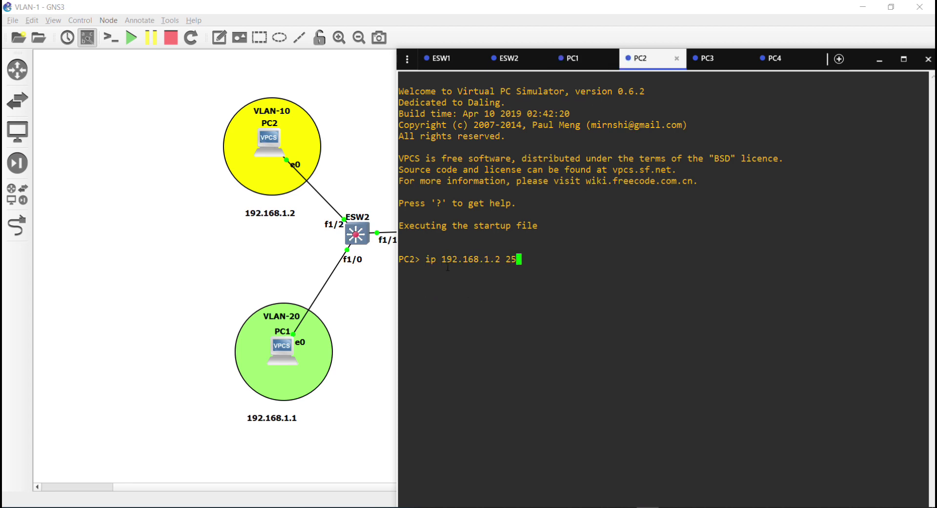
text(ip 192.168.1.2 255.255.255.0)
key(Return)
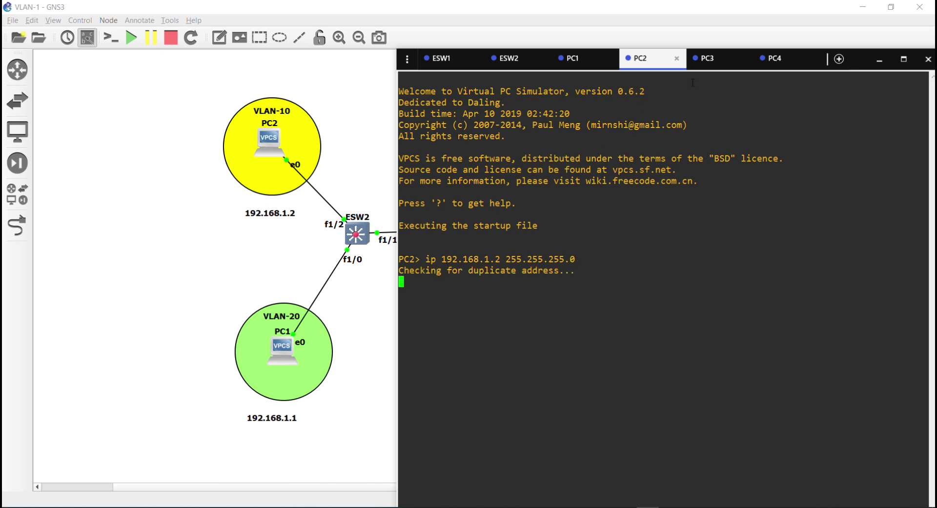
- Give PC3 192.168.1.3 and PC4 192.168.1.4, both with mask 255.255.255.0
click(719, 59)
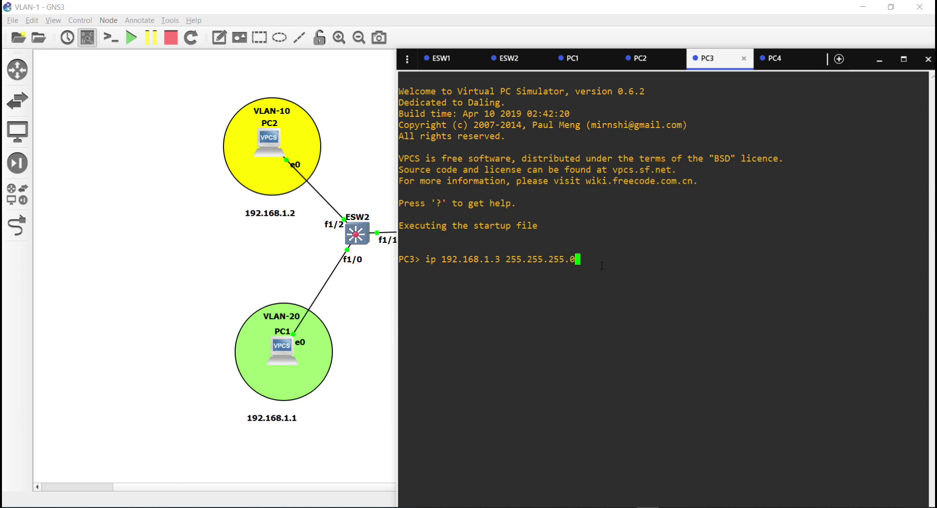
key(Return)
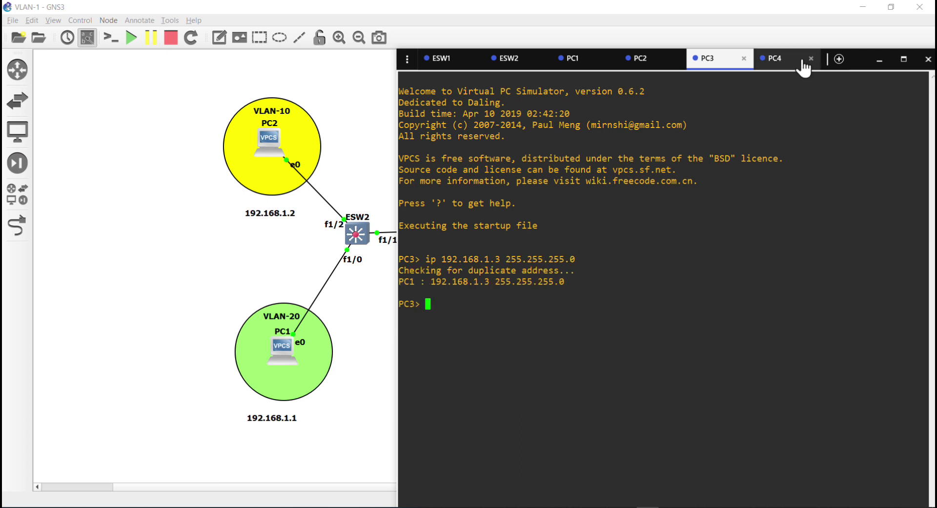
click(791, 59)
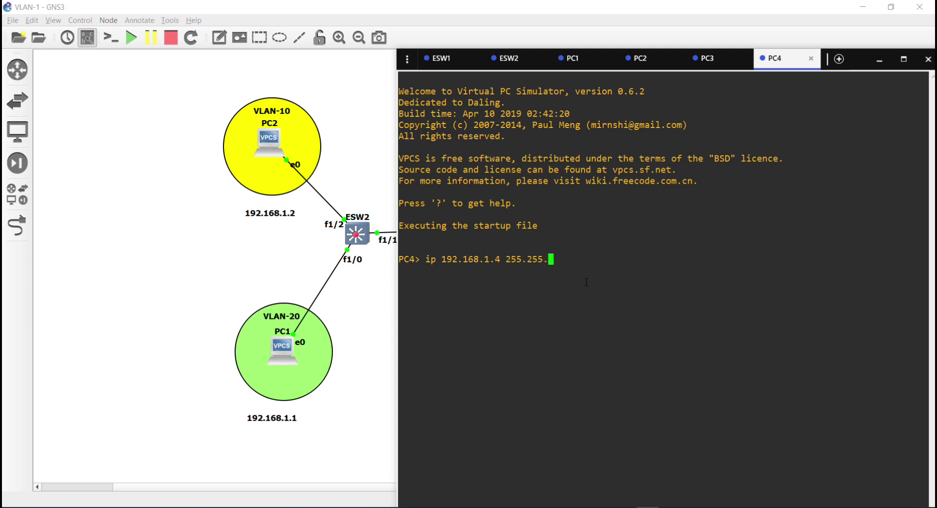
text(ip 192.168.1.4 255.255.255.0)
key(Return)
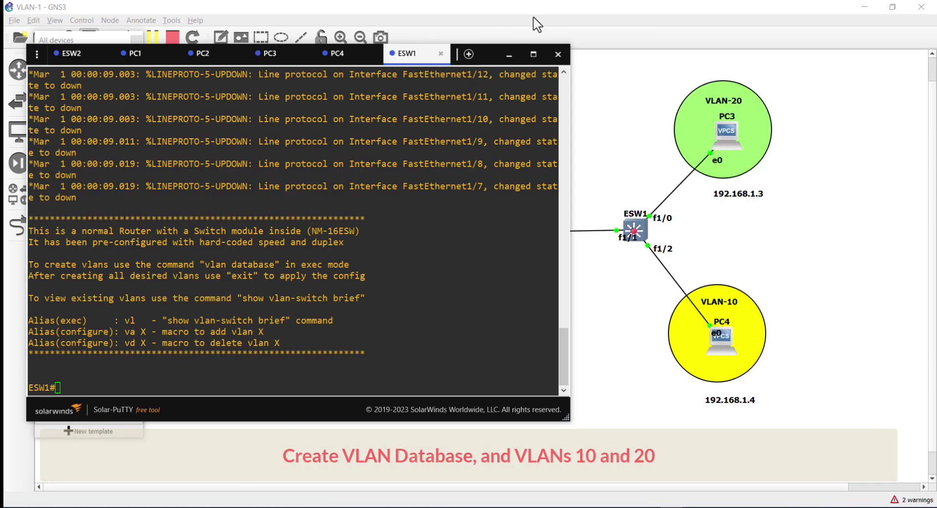
- On ESW1, run vlan 10 and vlan 20 in vlan database mode, then apply
click(83, 388)
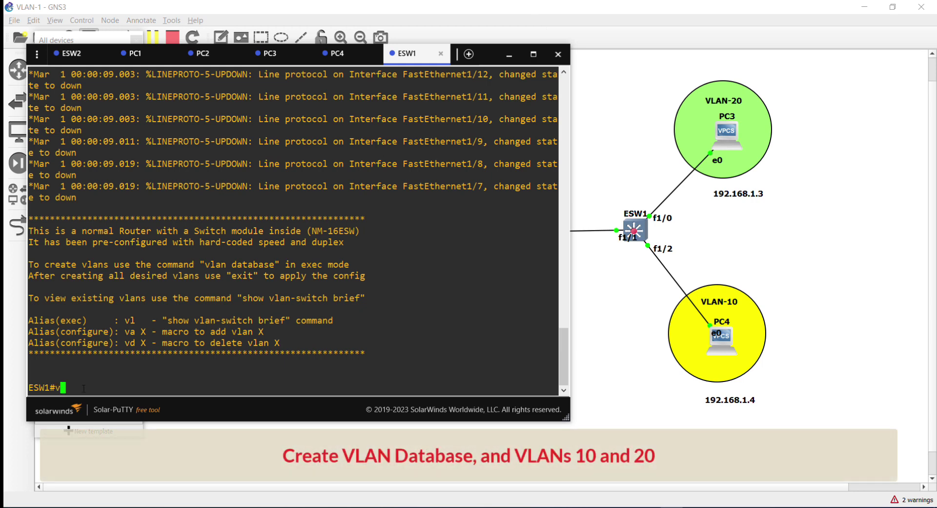
text(vlan databa)
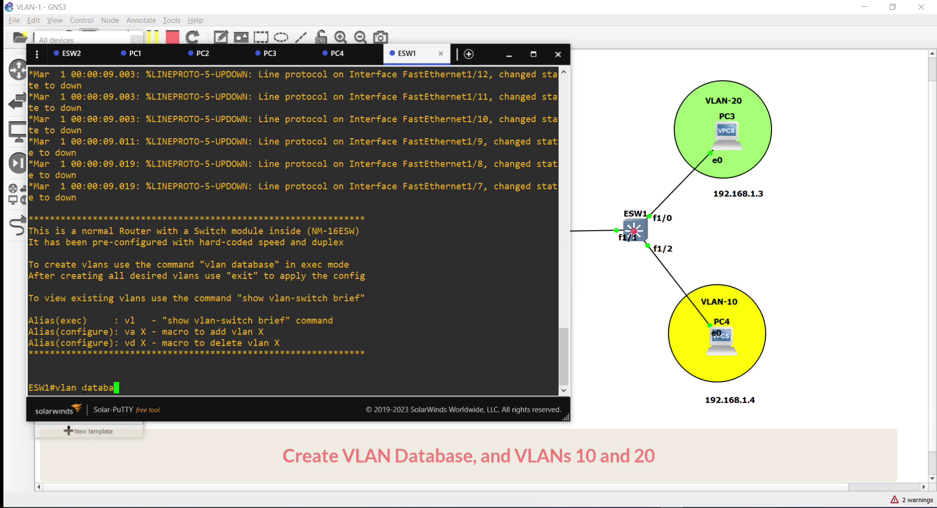
text(se)
key(Return)
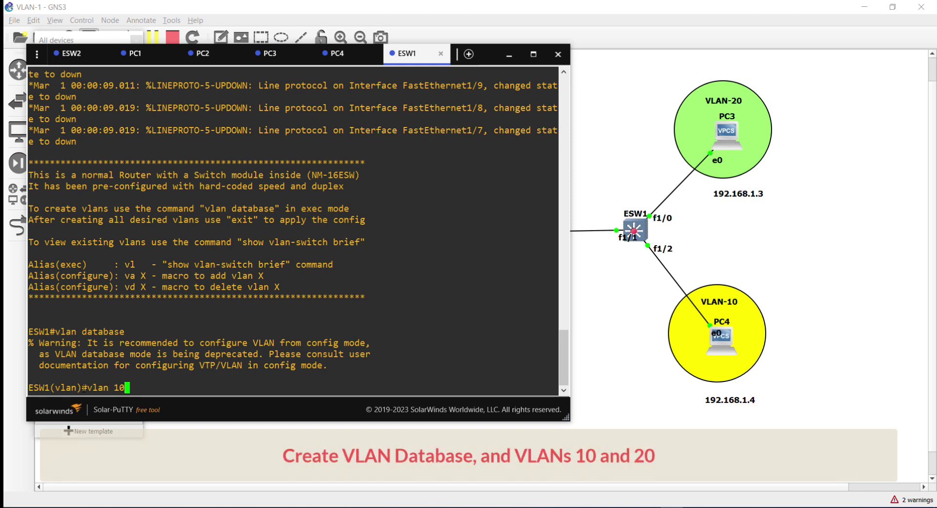
key(Return)
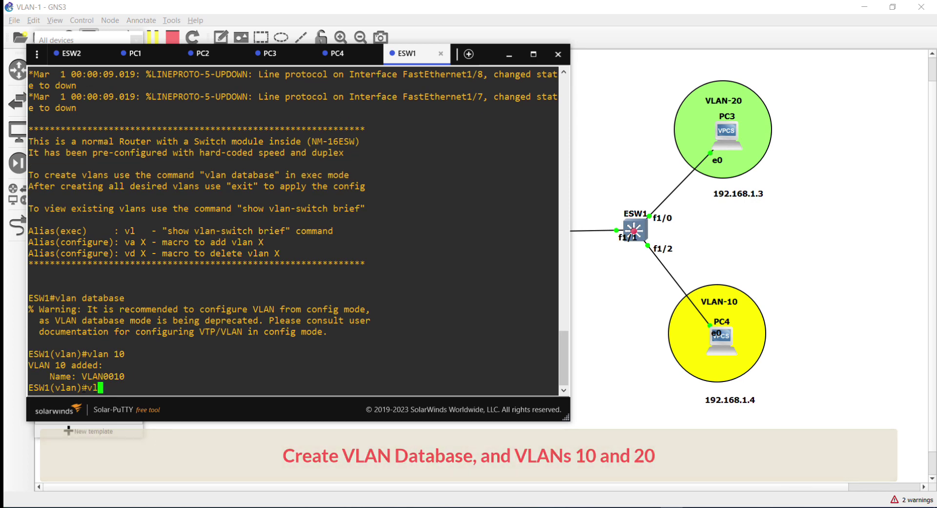
text(vlan 20)
key(Return)
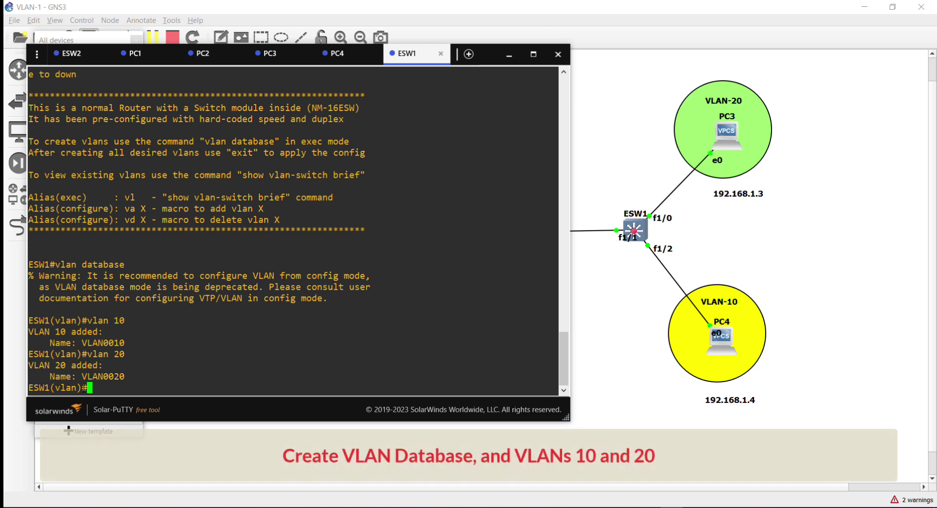
text(apply)
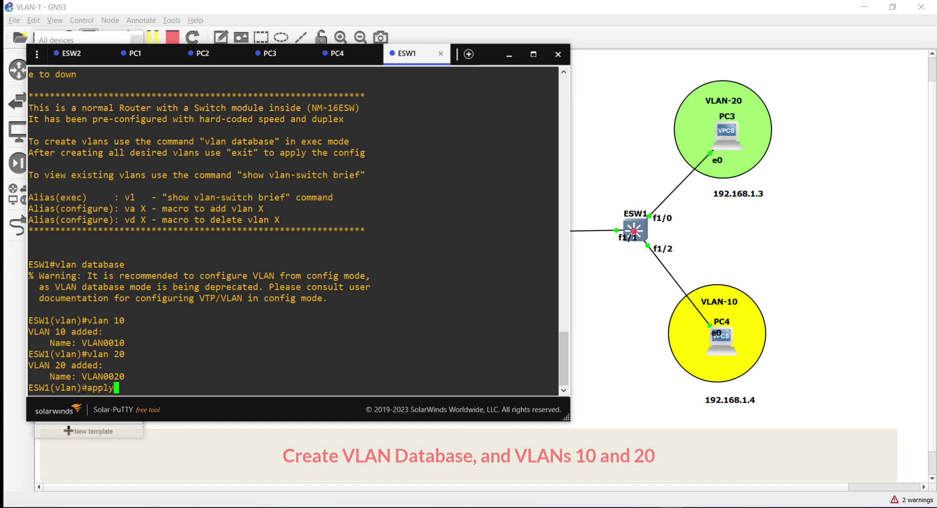
key(Return)
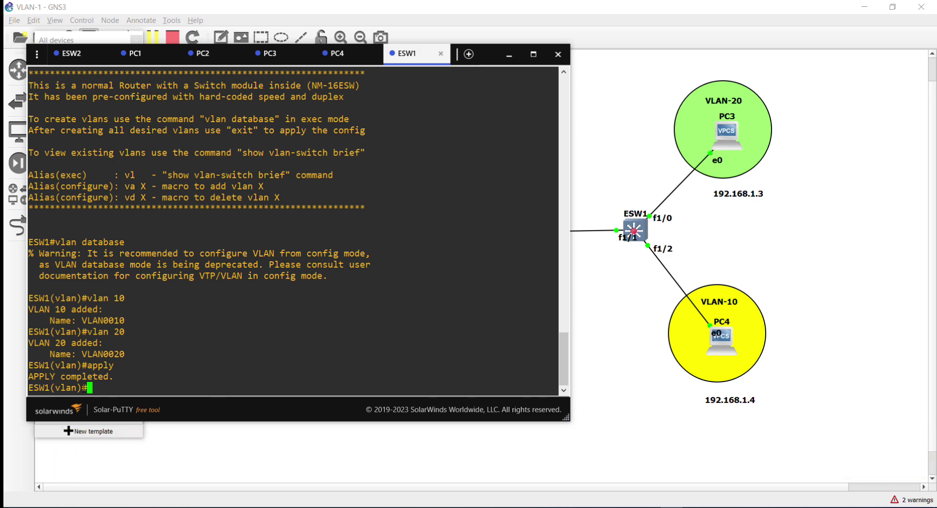
text(show cur)
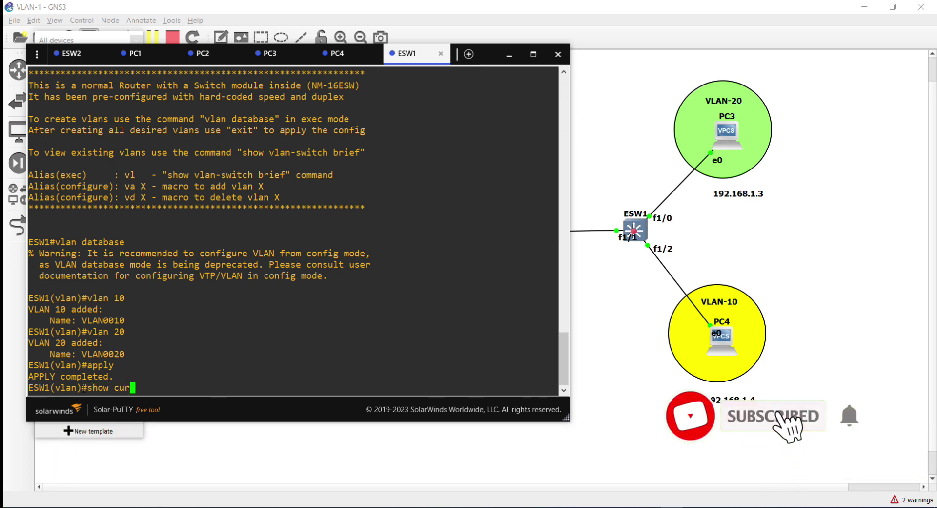
text(rent)
- Page through show current to confirm VLAN0010 and VLAN0020, then exit with abort
key(Return)
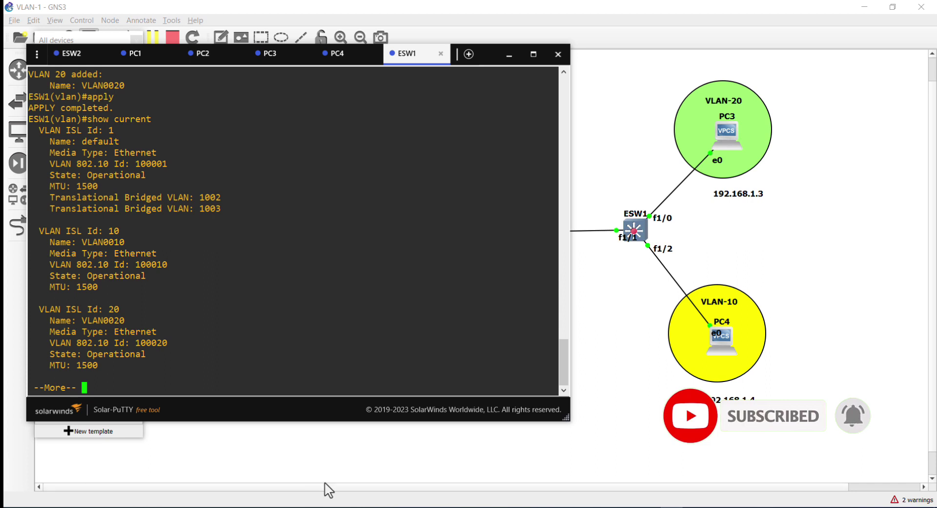
drag(30, 231, 194, 366)
key(space)
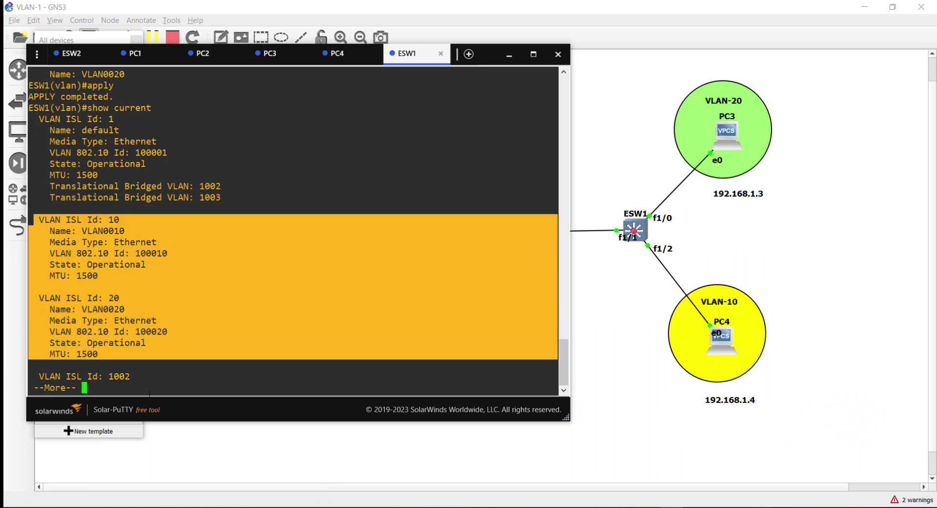
key(space)
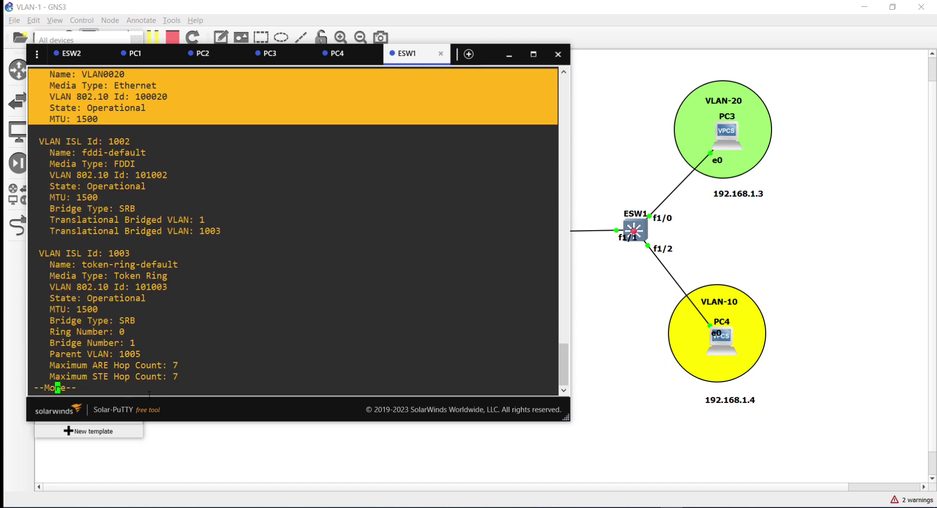
key(Return)
key(Return)
key(Return)
key(Return)
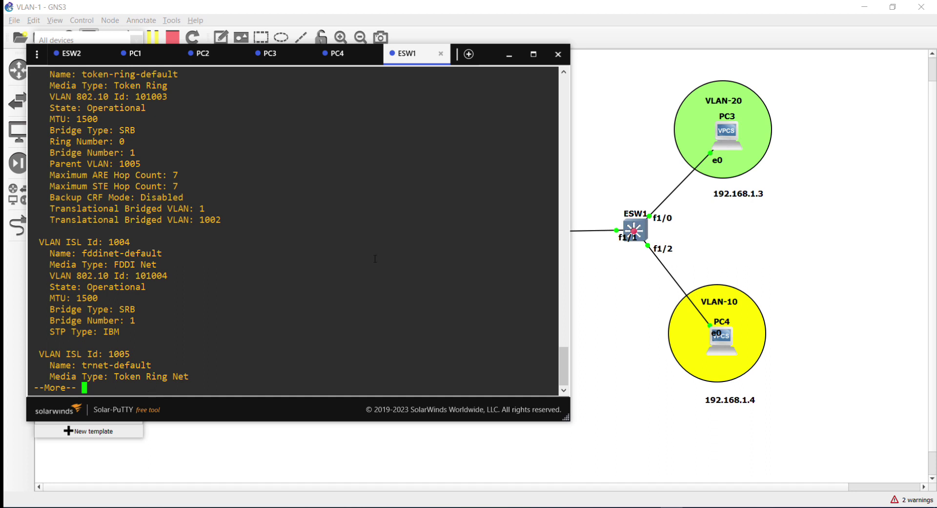
key(Return)
key(Return)
key(Return)
key(Return)
key(Return)
key(Return)
key(Return)
key(Return)
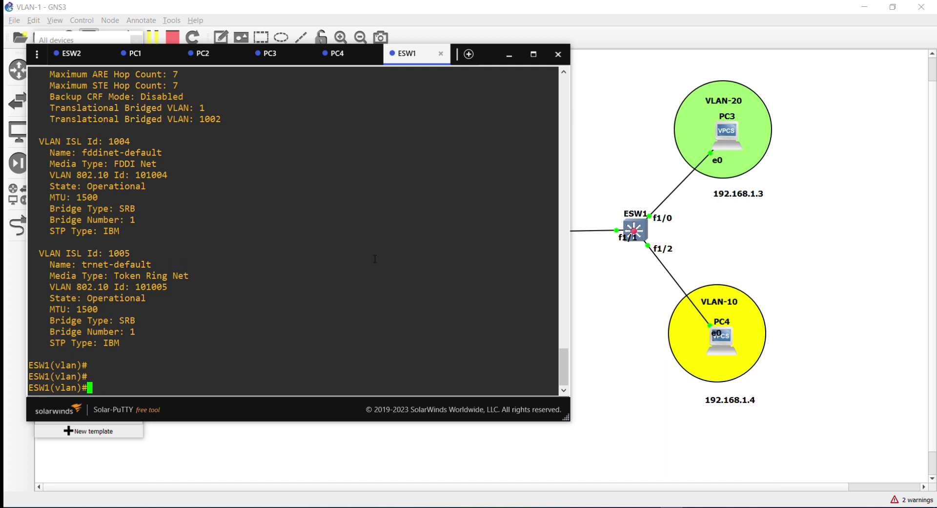
text(abort)
key(Return)
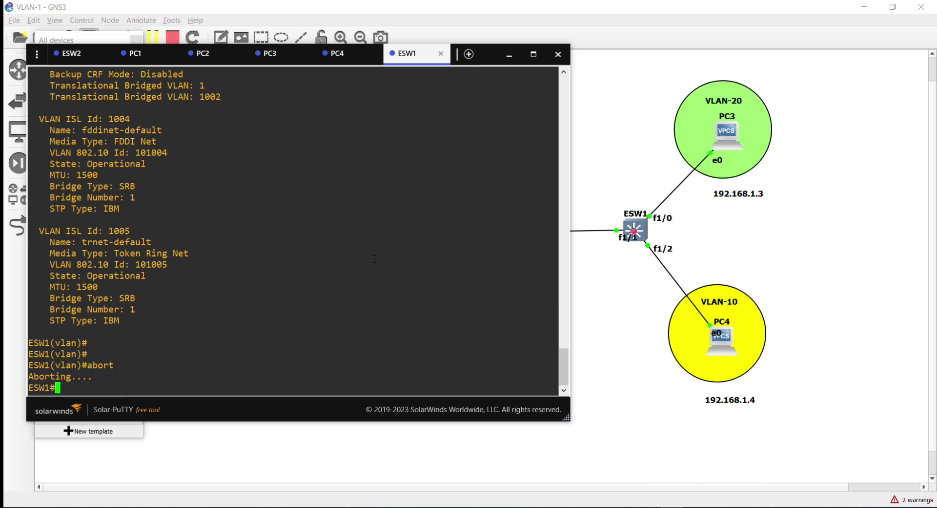
- In global configuration, make ESW1's f1/0 an access port in VLAN 20
text(conf t)
key(Return)
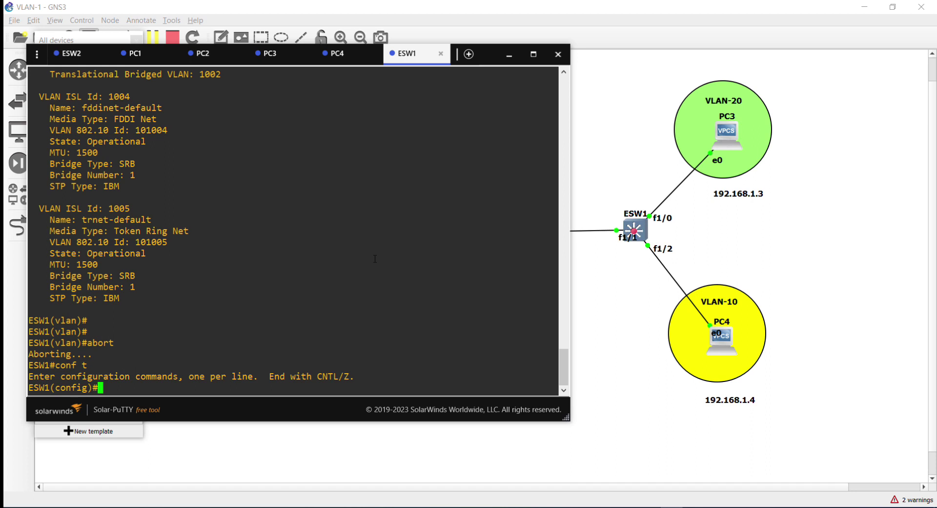
text(int f1/0)
key(Return)
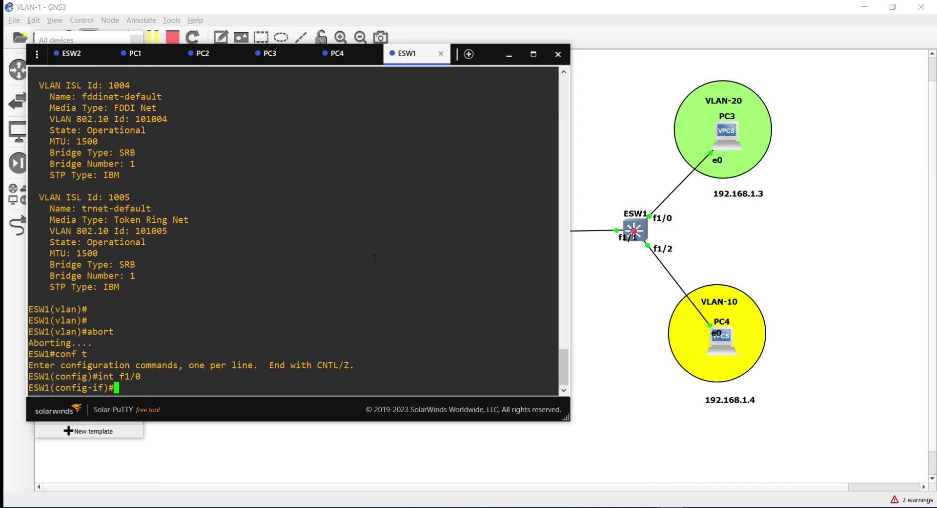
text(switchport mode )
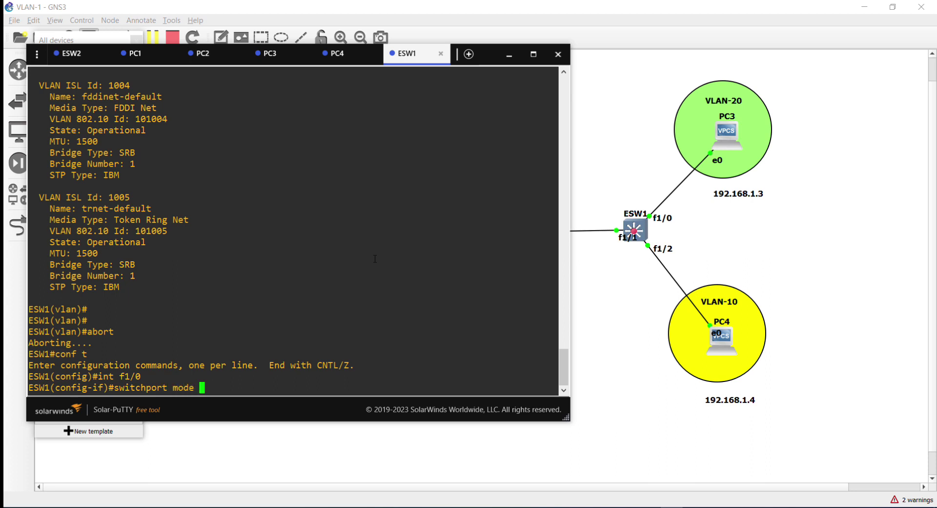
text(access)
key(Return)
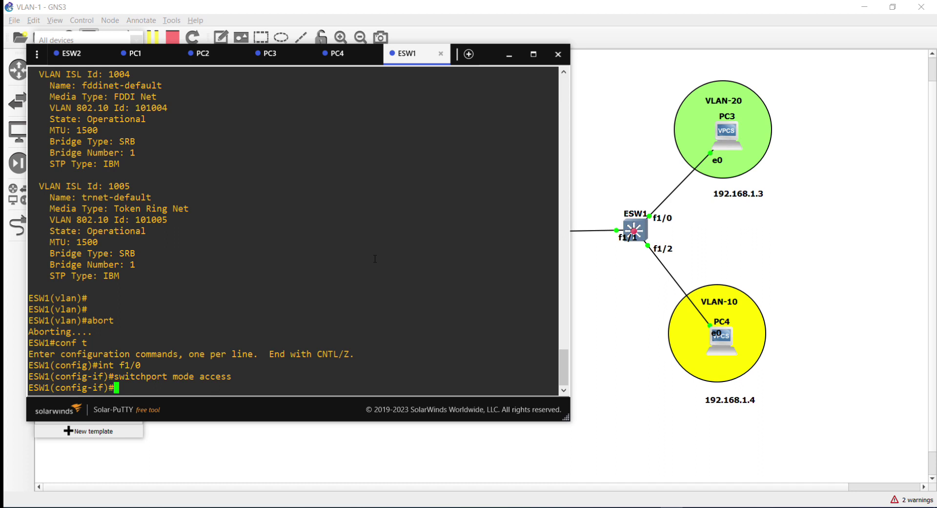
text(switchport access v)
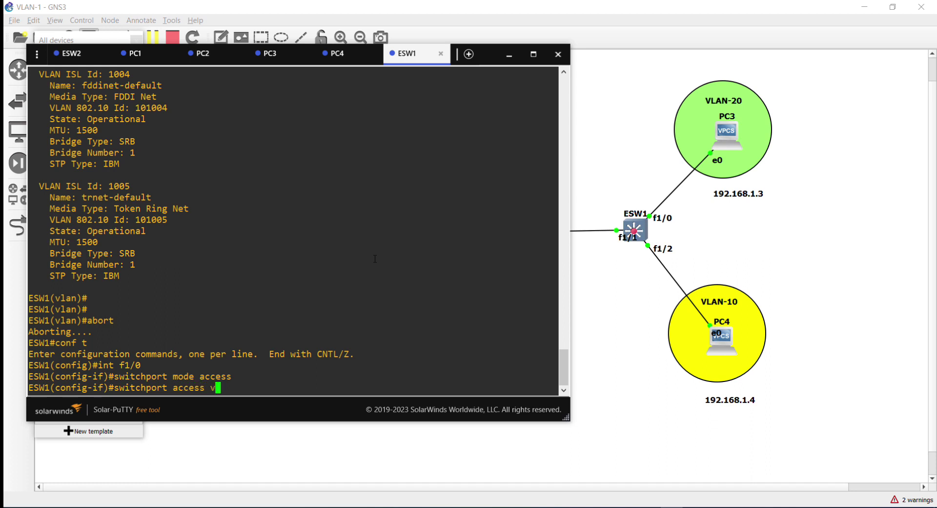
text(lan 20)
key(Return)
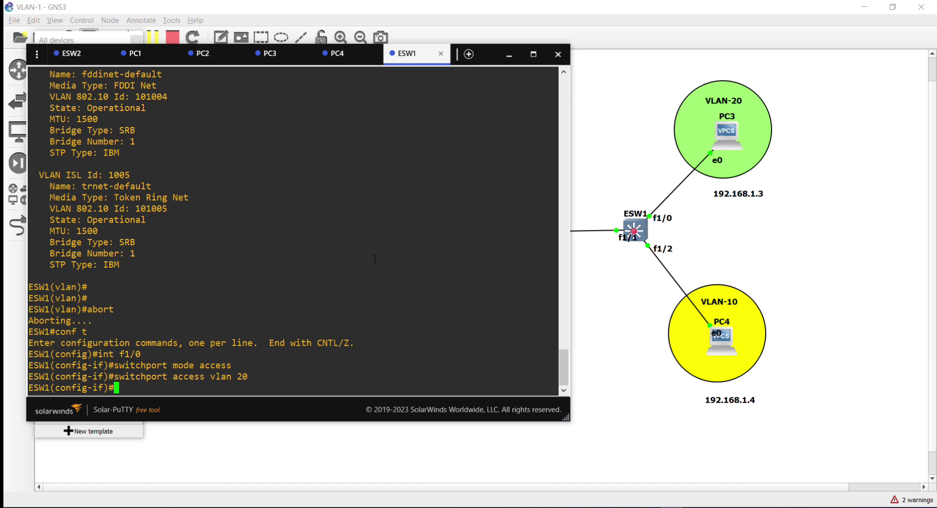
- Make ESW1's f1/2 an access port in VLAN 10
text(int f1/2)
key(Return)
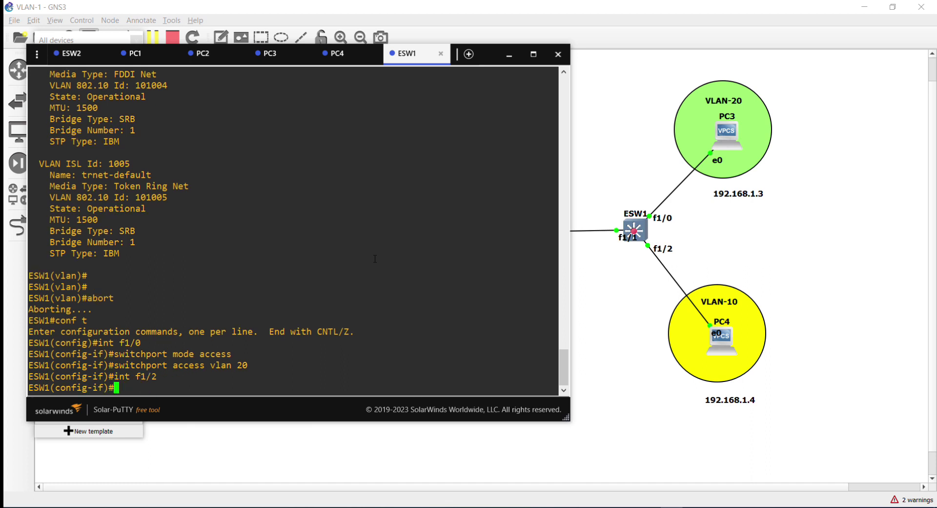
text(switchport mode access)
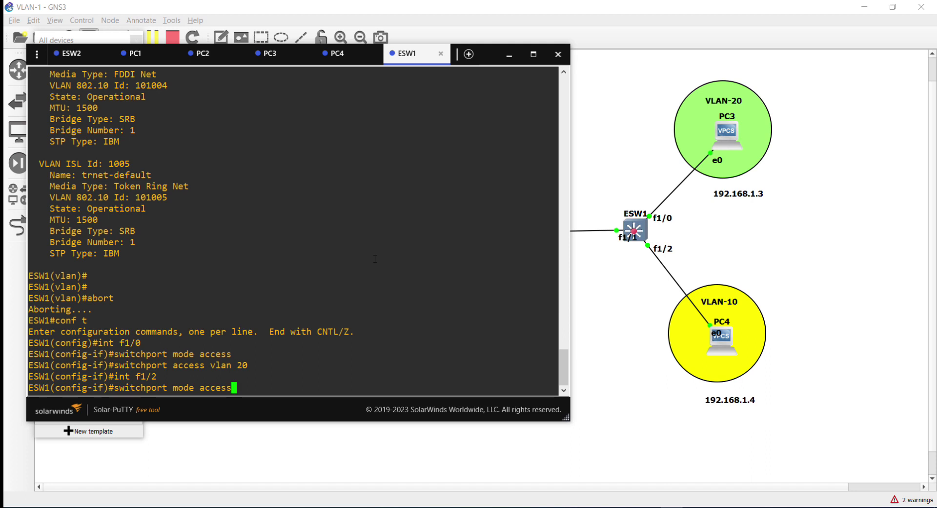
key(Return)
text(switch)
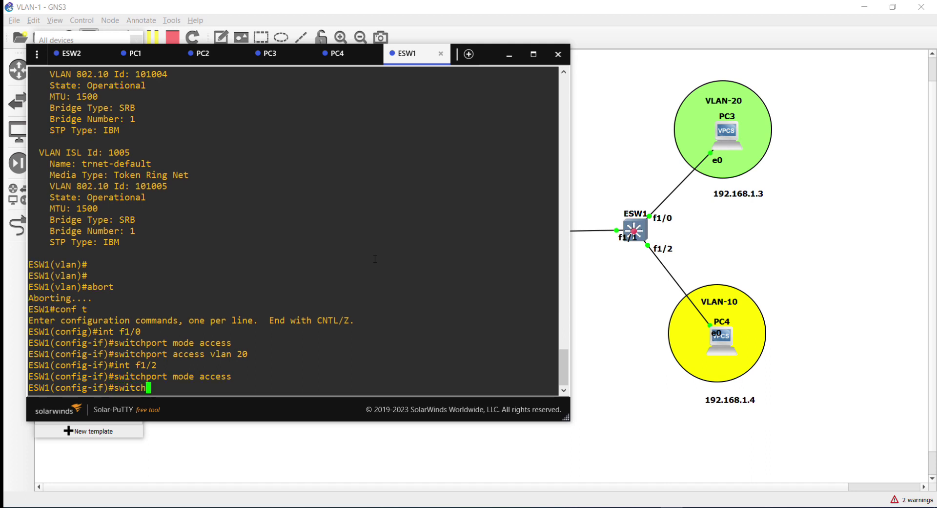
text(port access vlan 10)
key(Return)
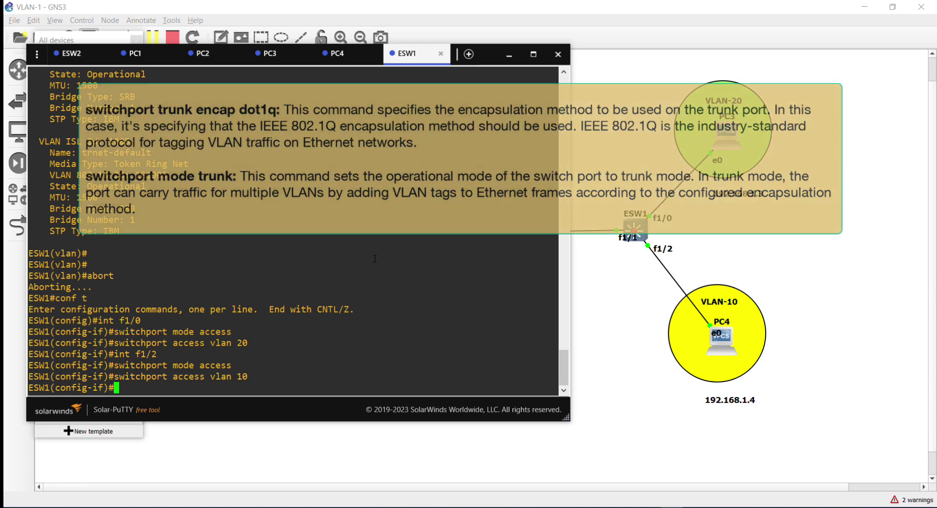
- Make ESW1's f1/1 a dot1q trunk allowing VLANs 1-2,10-20,1002-1005, then end configuration
text(int f1/1)
key(Return)
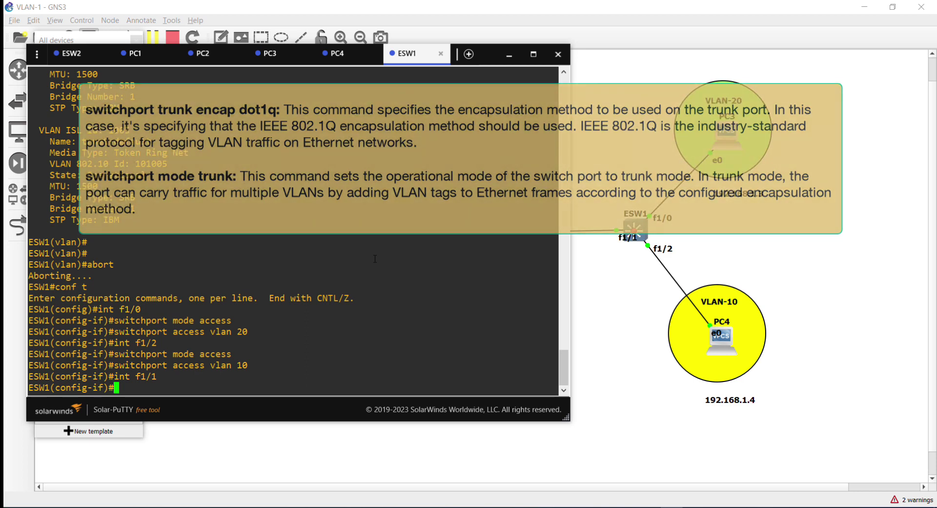
text(switc)
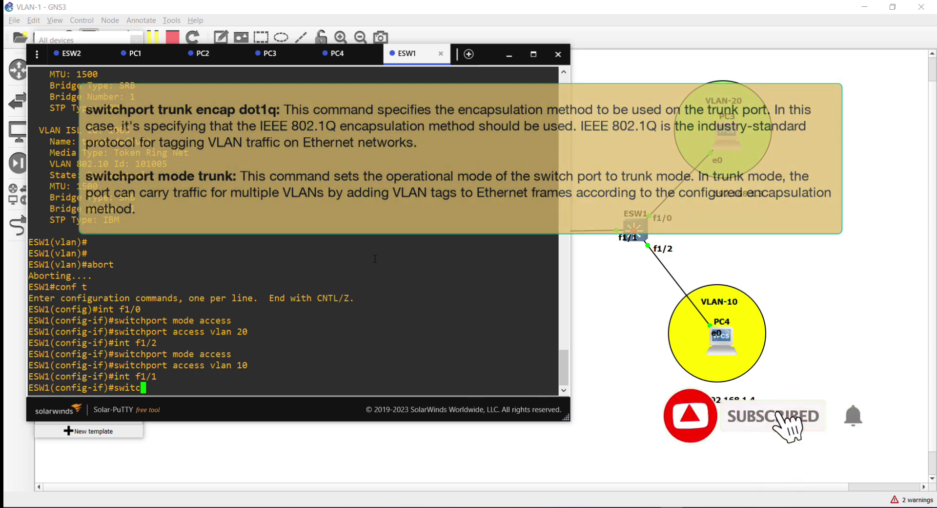
text(hport )
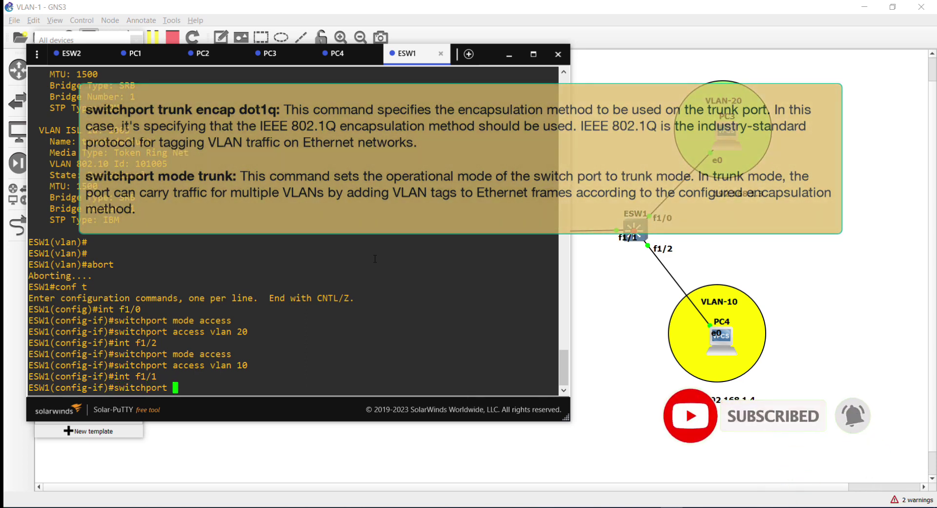
text(trunk encap)
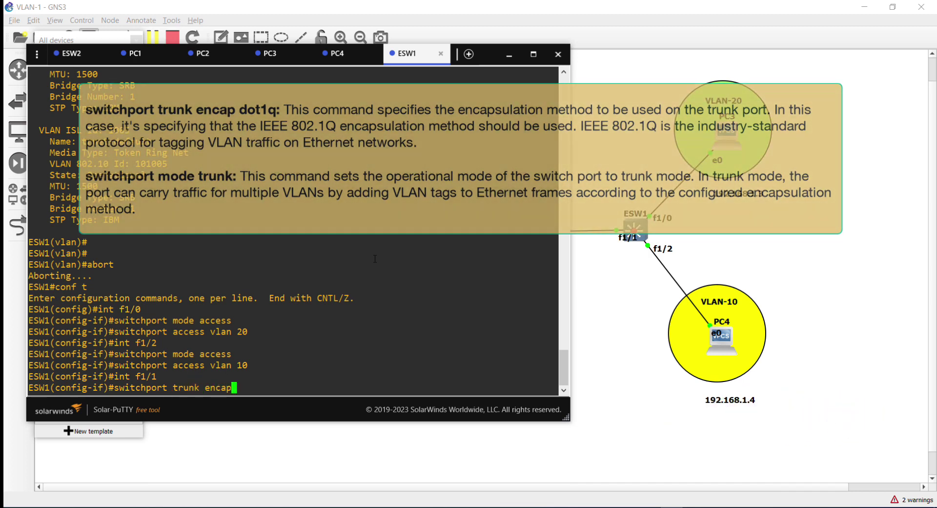
text( dot1q)
key(Return)
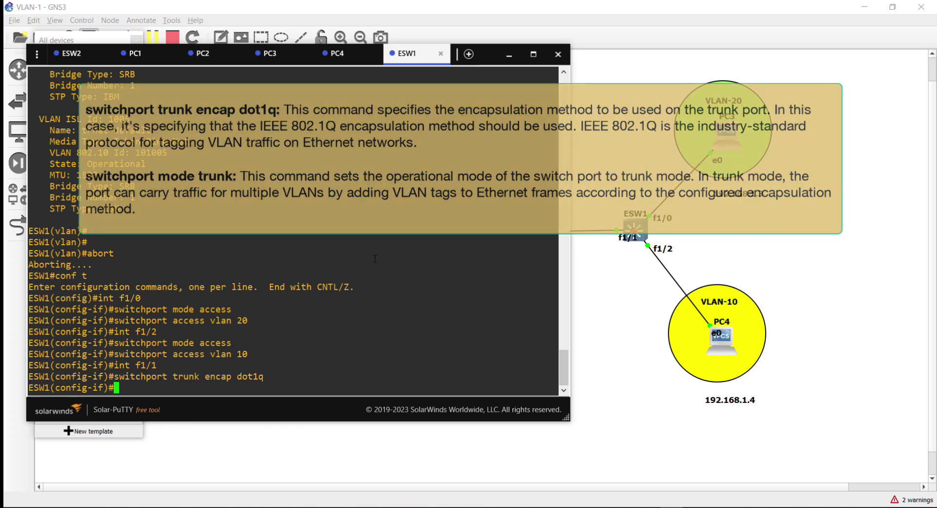
text(switchport mode )
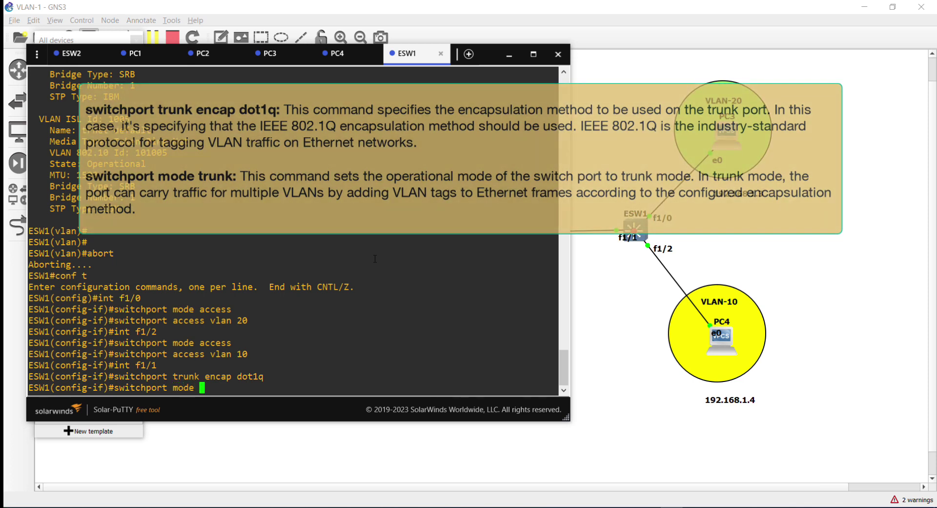
text(trunk)
key(Return)
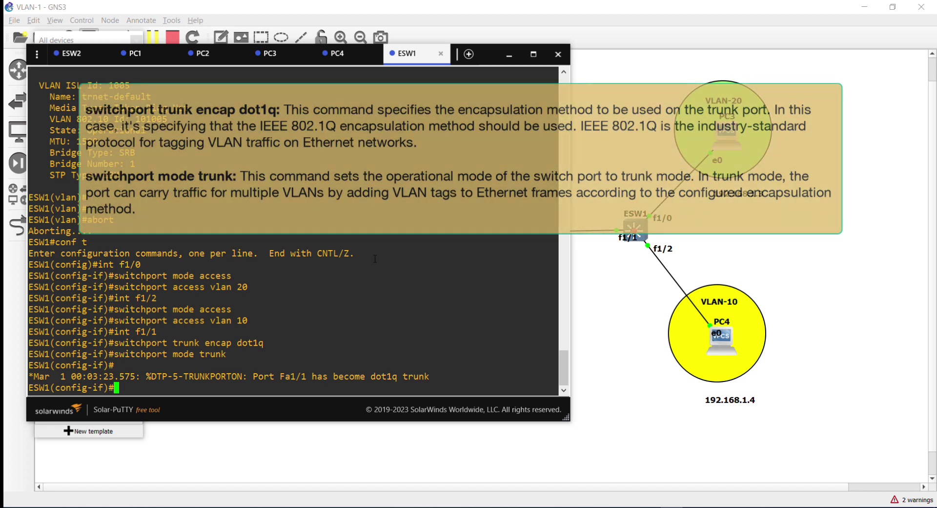
text(switchport trunk allow)
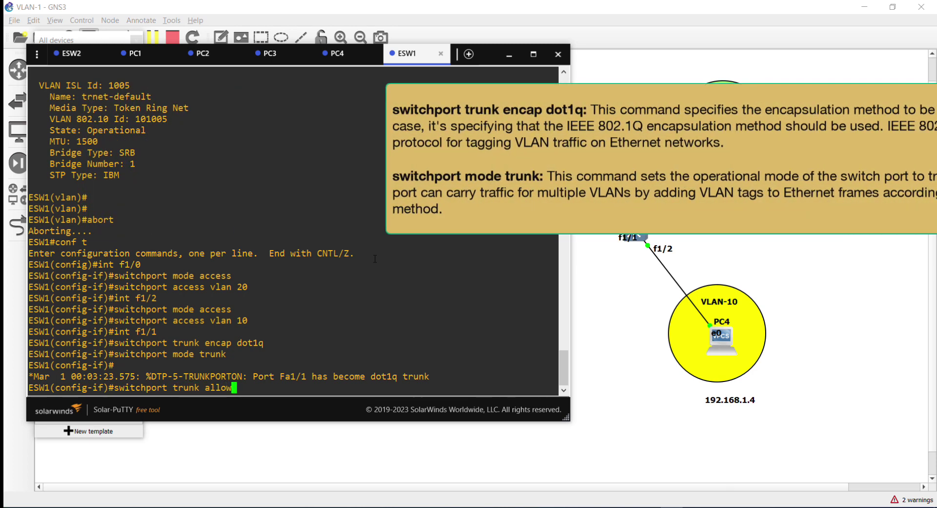
text(ed v)
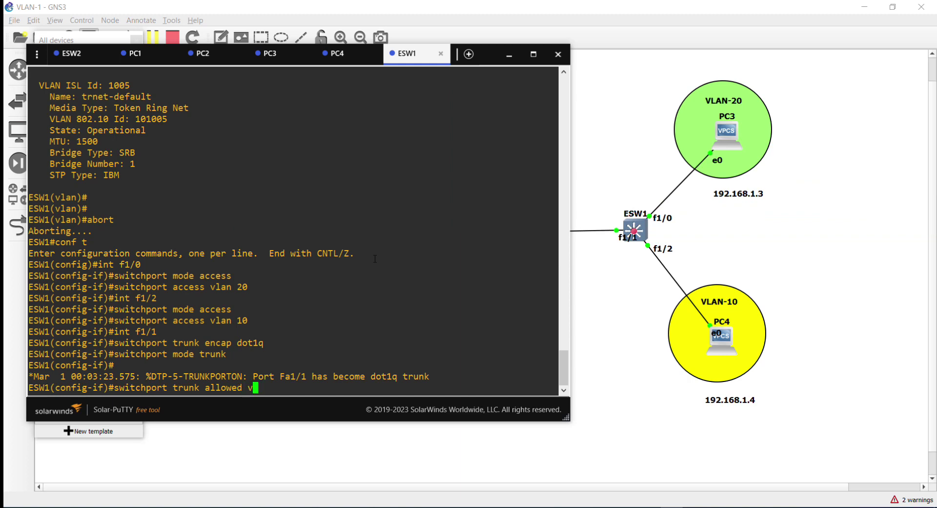
text(lan 1-2,10-20)
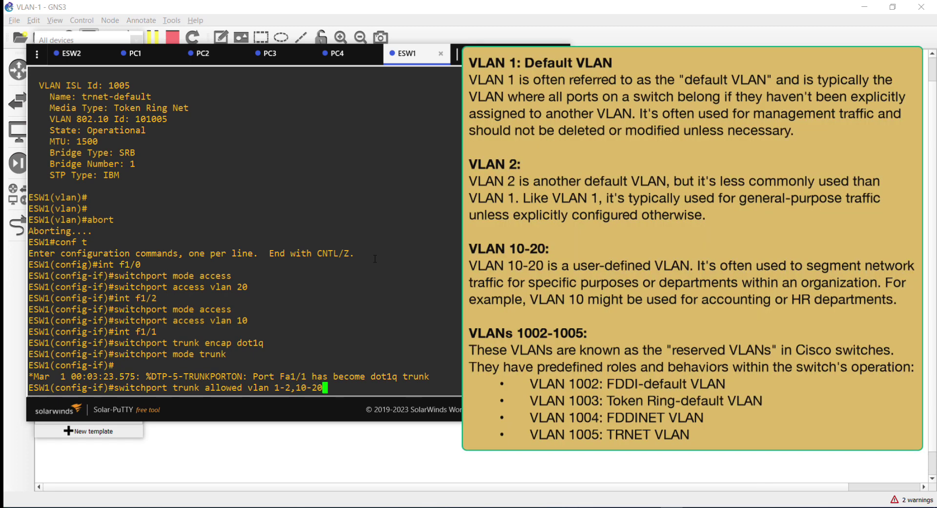
text(,1002-1005)
key(Return)
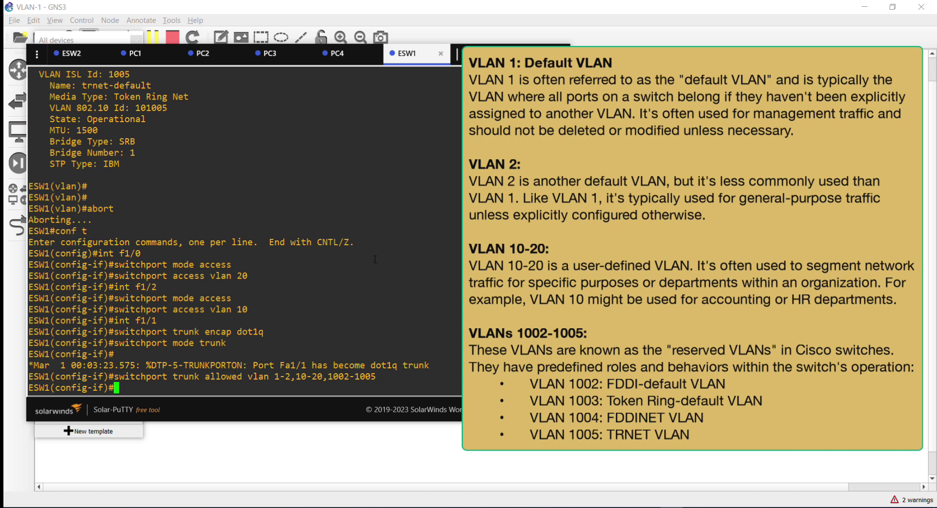
text(end)
key(Return)
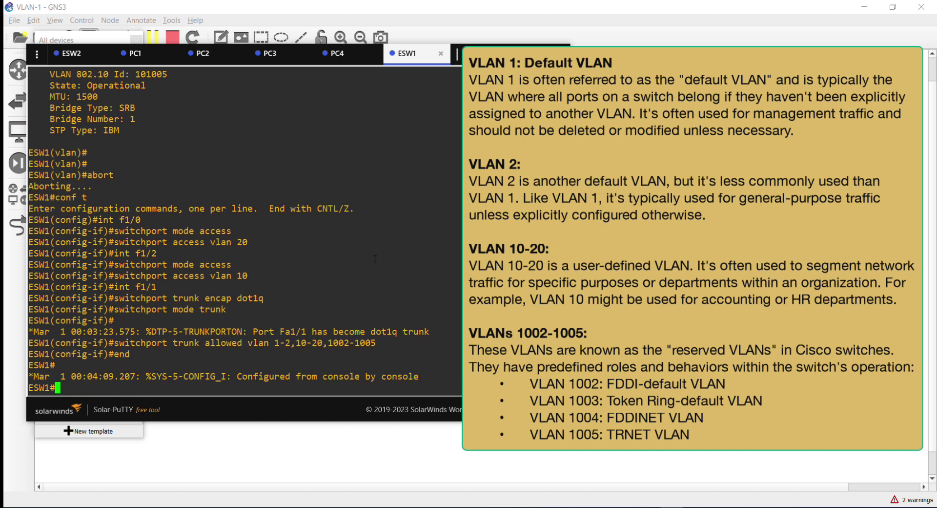
- Run show vlan-switch brief on ESW1 and check VLAN 10 holds Fa1/2, VLAN 20 Fa1/0
text(show vlan-switch)
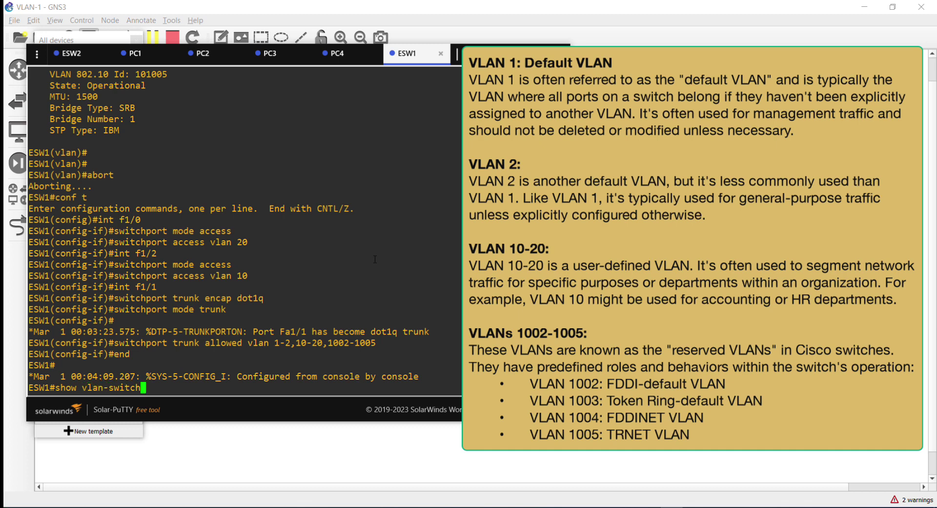
text( brief)
key(Return)
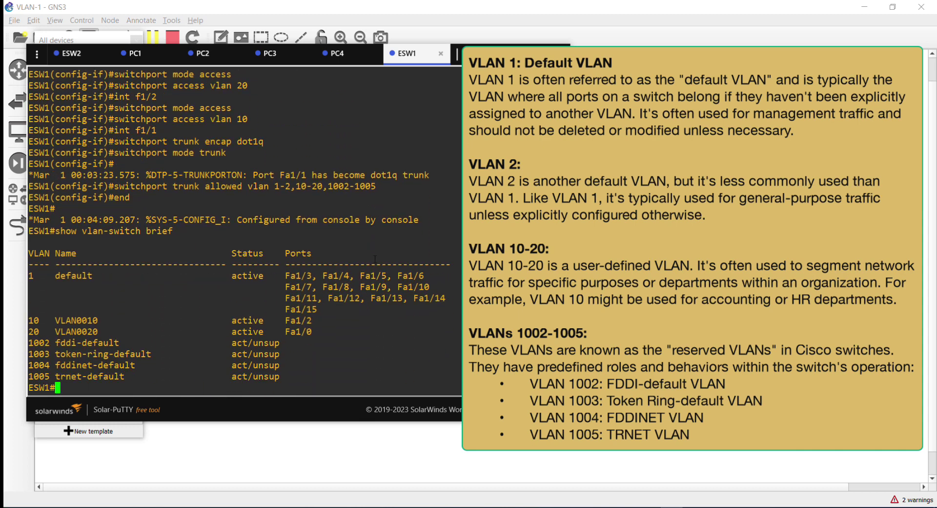
drag(318, 331, 317, 309)
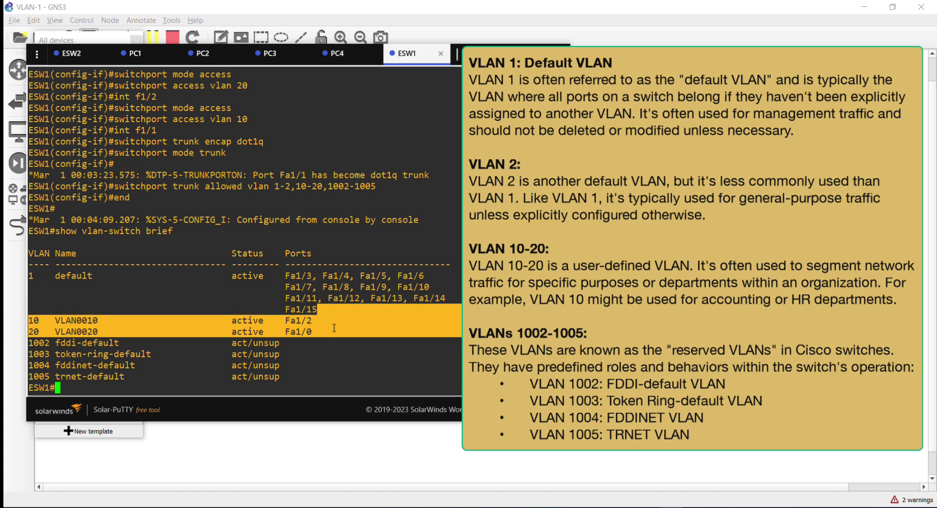
click(83, 390)
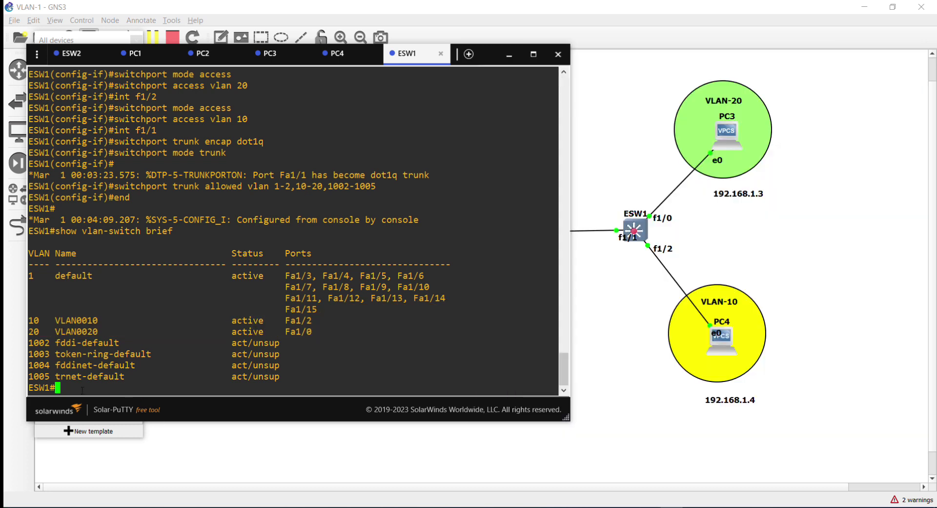
- Enter global configuration on ESW1 and open the Vlan10 interface, correcting a mistaken 10-20 entry
text(i)
key(BackSpace)
text(conf t)
key(Return)
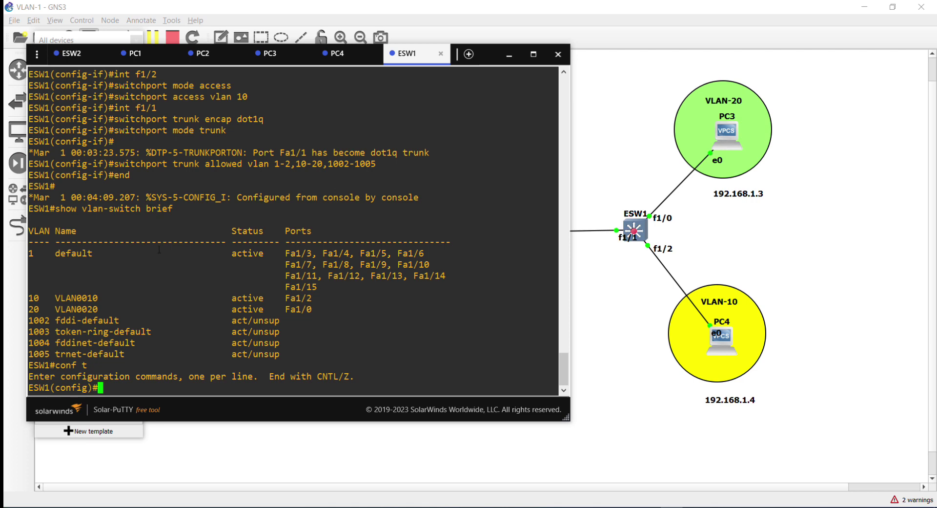
text(int vl)
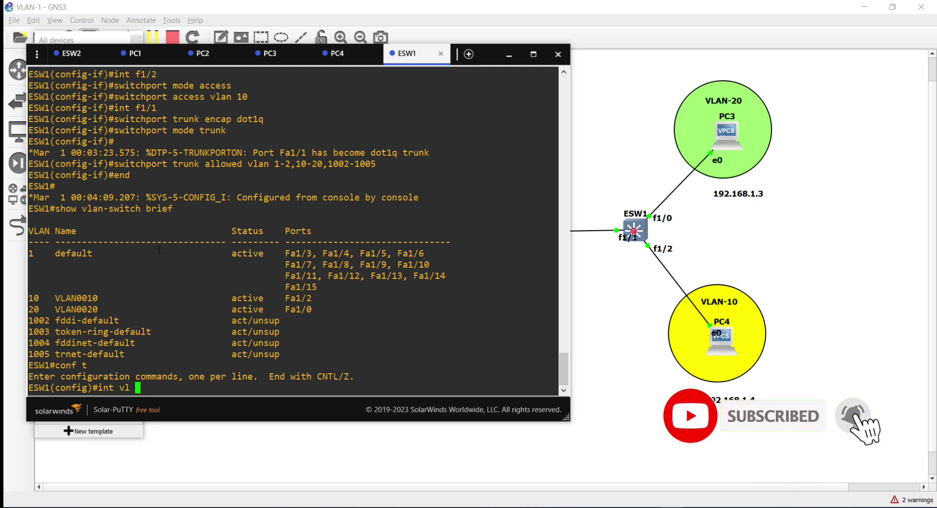
text(10-20)
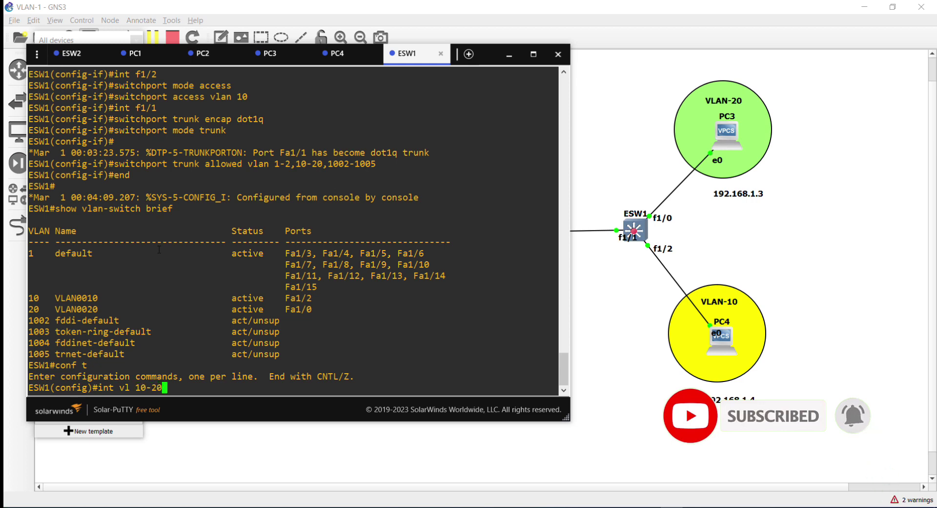
key(Return)
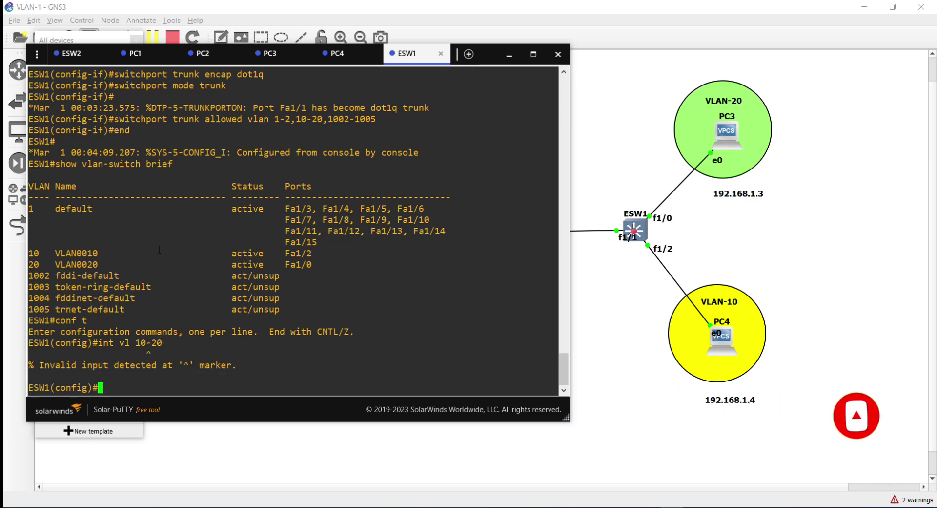
text(t vl 1)
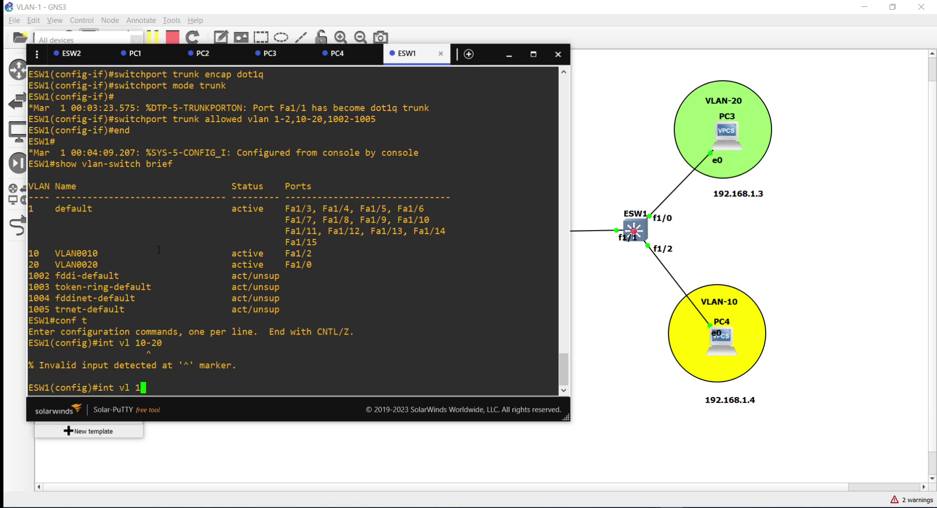
key(BackSpace)
text(10)
key(Return)
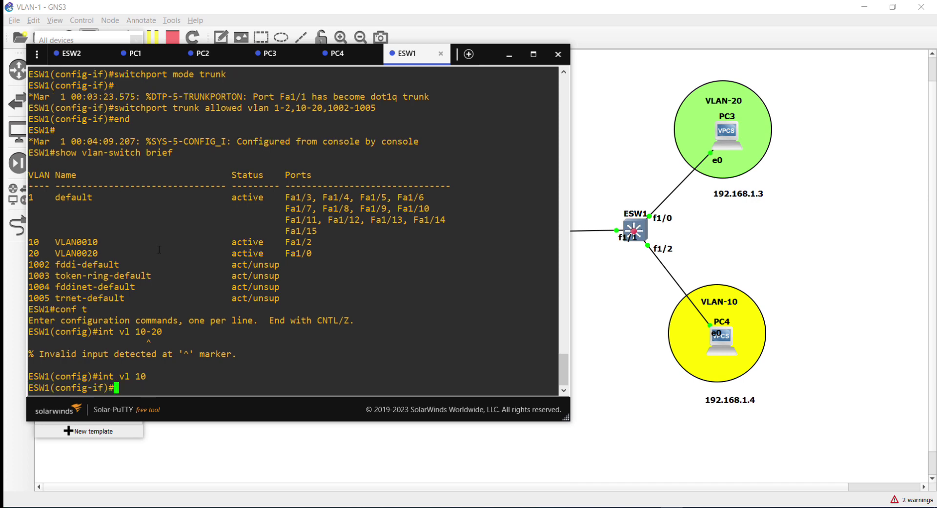
- Assign 192.168.1.251 255.255.255.0 to Vlan10 and exit the interface
text(ip)
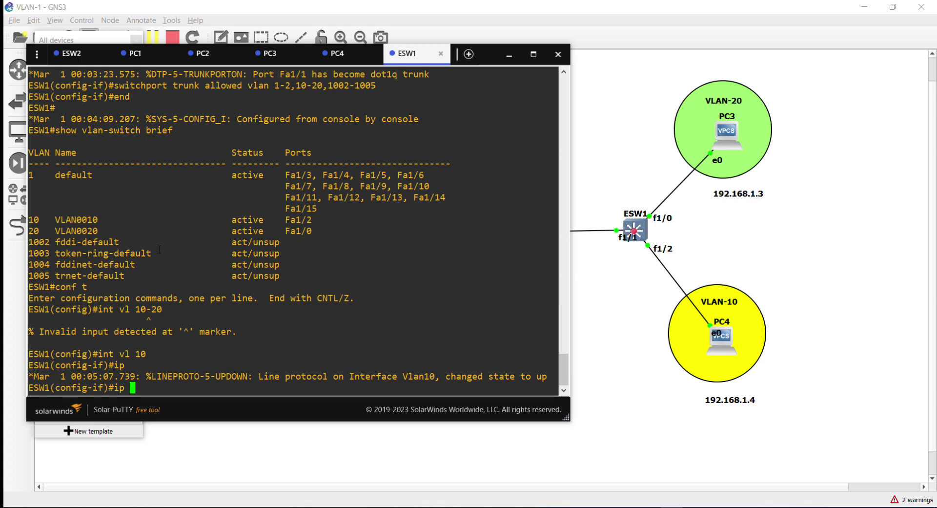
text(add 192.168.1.251 2)
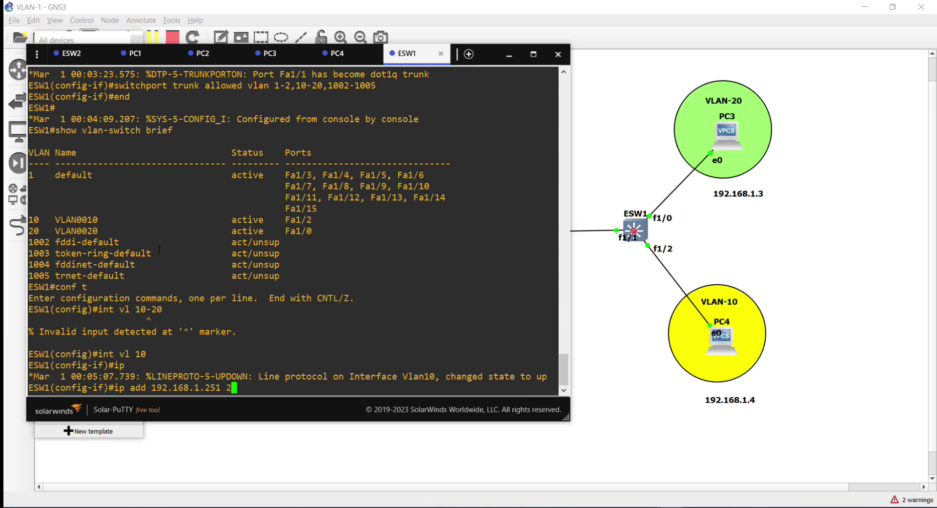
text(55.255.255.0)
key(Return)
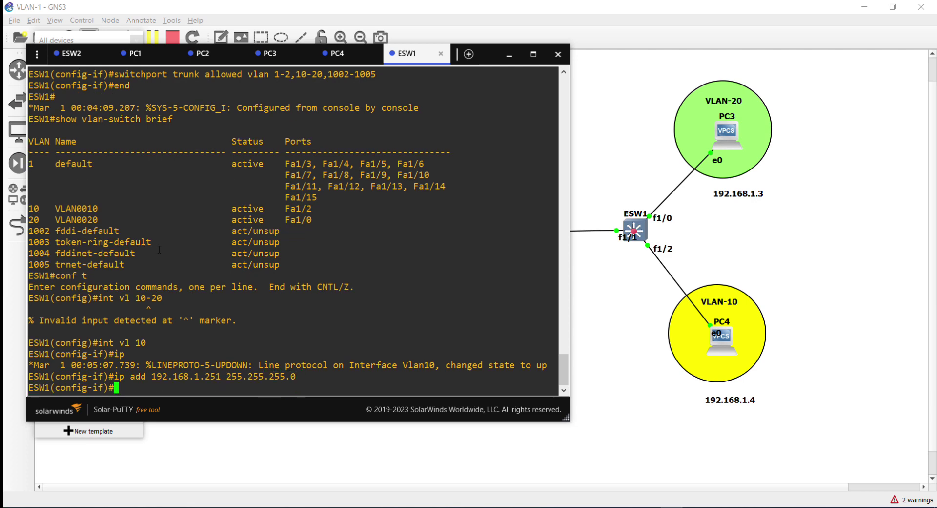
text(exit)
key(Return)
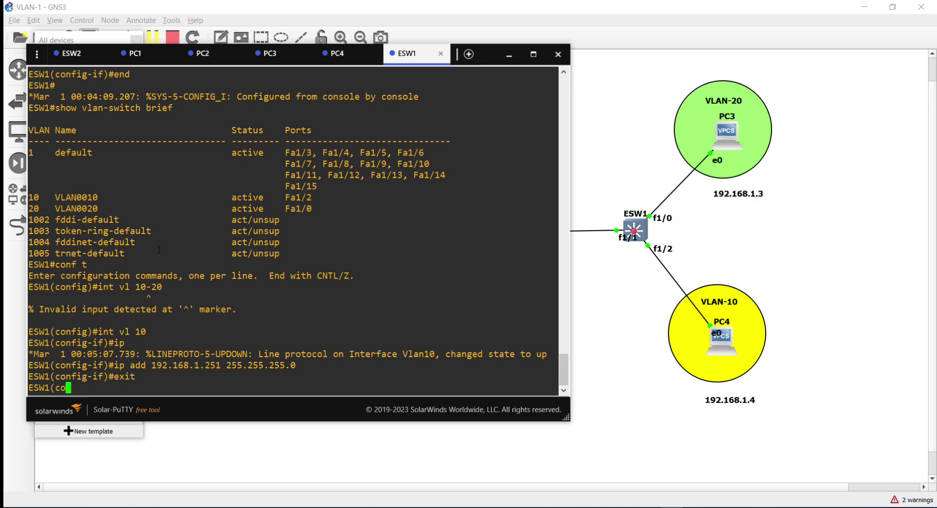
- Open ESW1's Vlan20 interface and set its IP to 192.168.1.252 255.255.255.0
text(int vl 20)
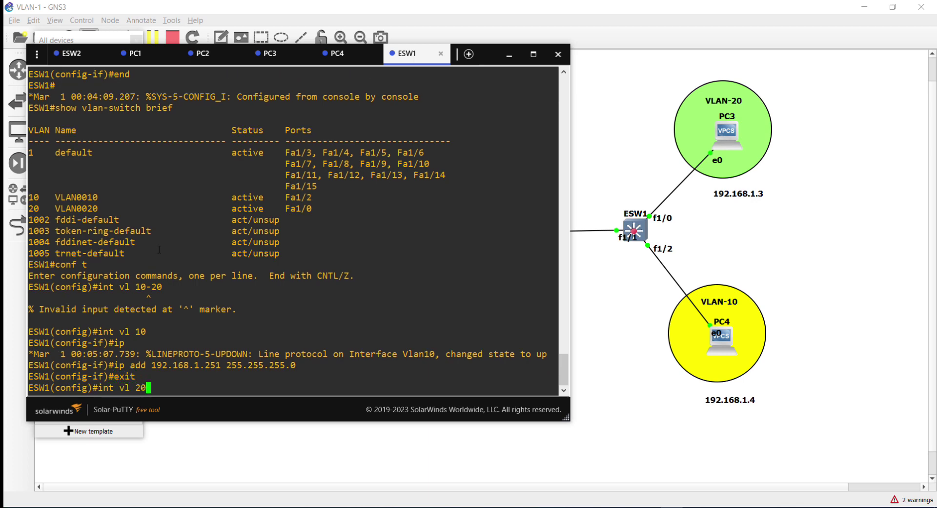
key(Return)
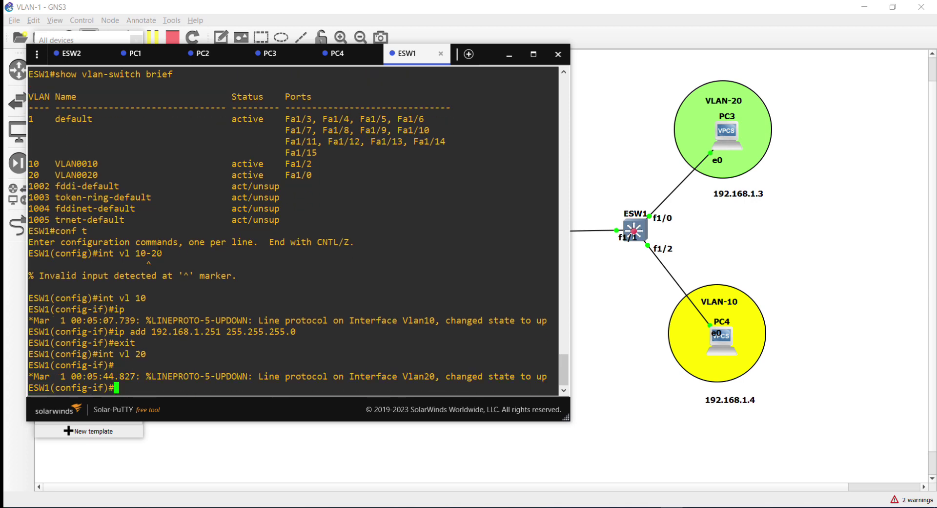
text(ip add 192.168)
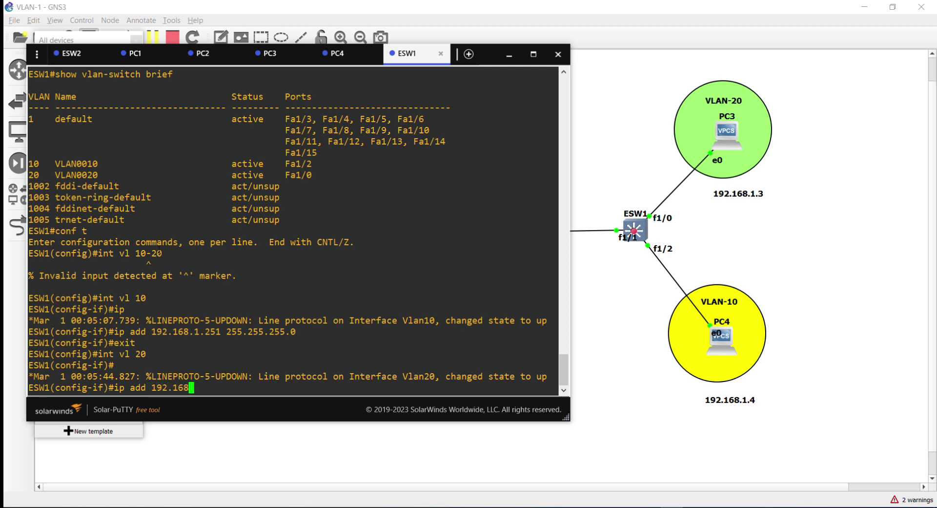
text(.1.252 255.255.255.0)
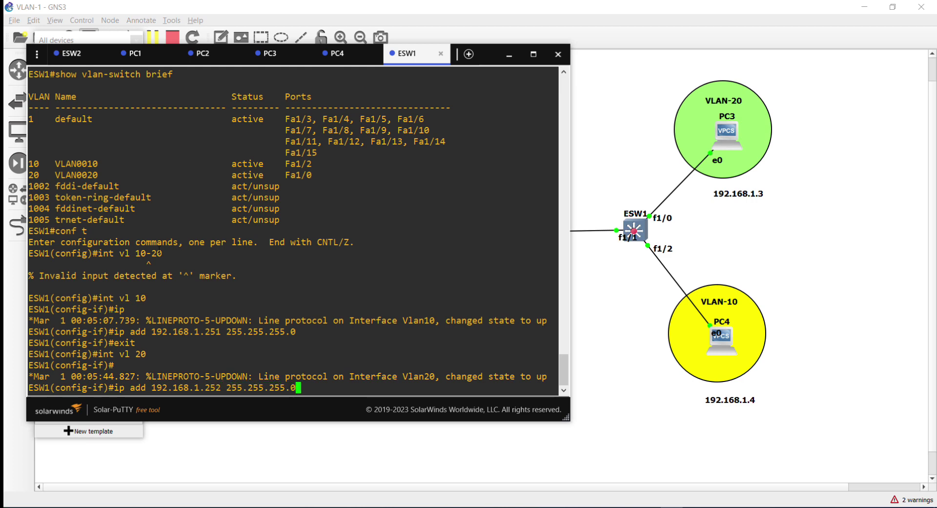
key(Return)
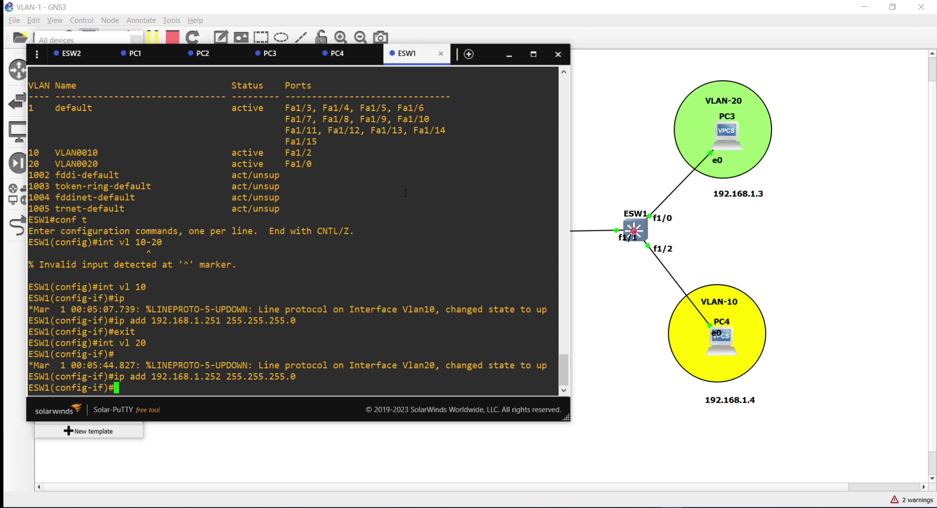
- Switch to the ESW2 console and enter VLAN database mode
click(537, 30)
click(69, 53)
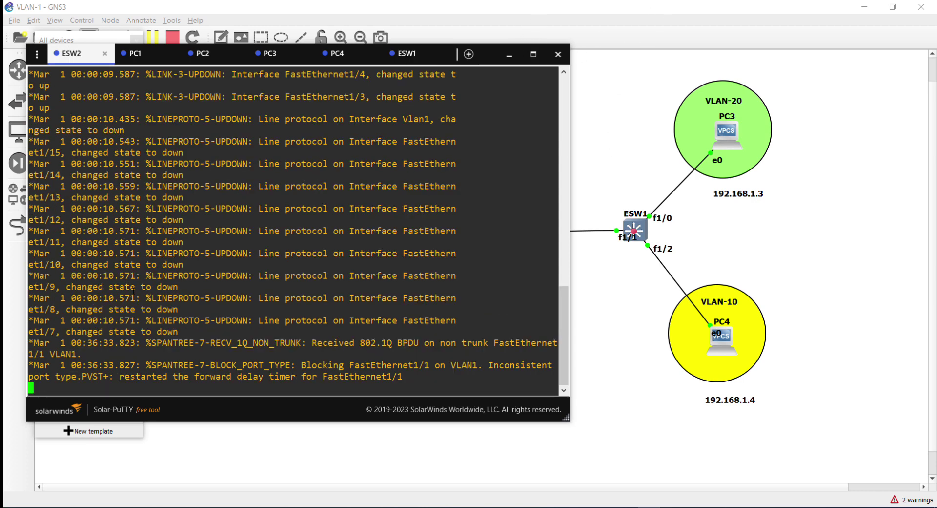
key(Return)
key(Return)
key(Return)
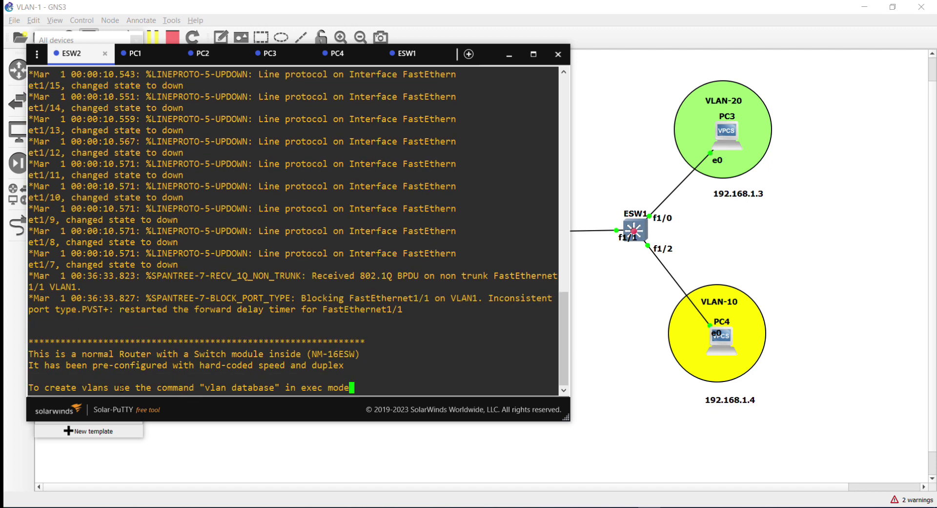
text(v)
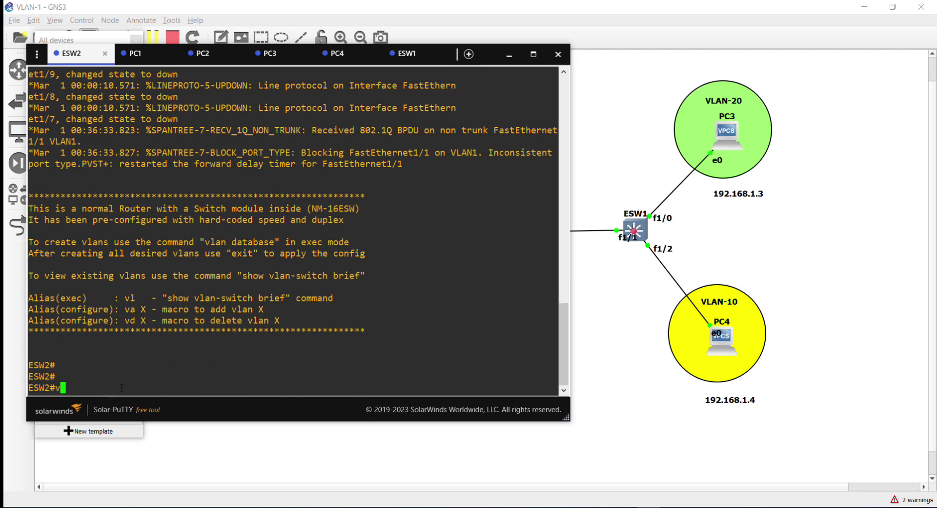
text(lan database)
key(Return)
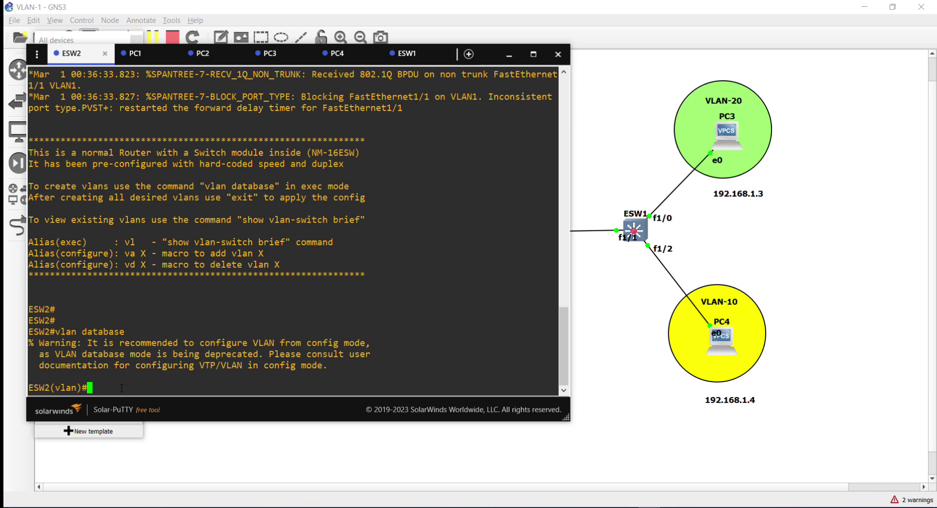
- Create VLANs 10 and 20 on ESW2 and apply them
click(524, 27)
click(106, 388)
text(vlan 10)
key(Return)
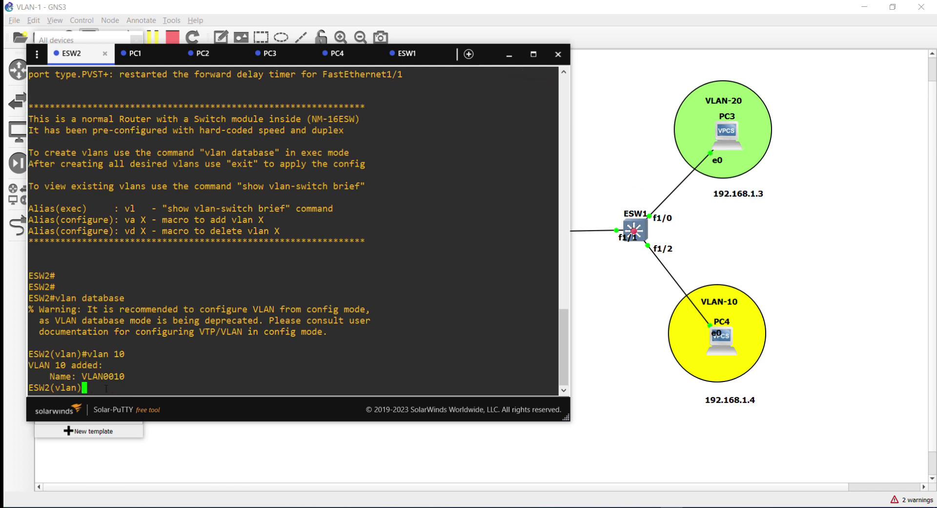
text(vlan 20)
key(Return)
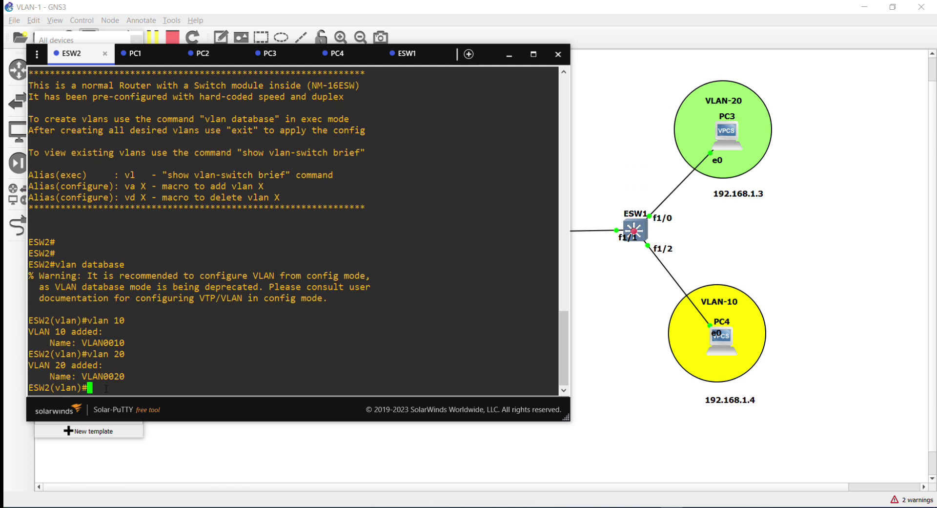
text(apply)
key(Return)
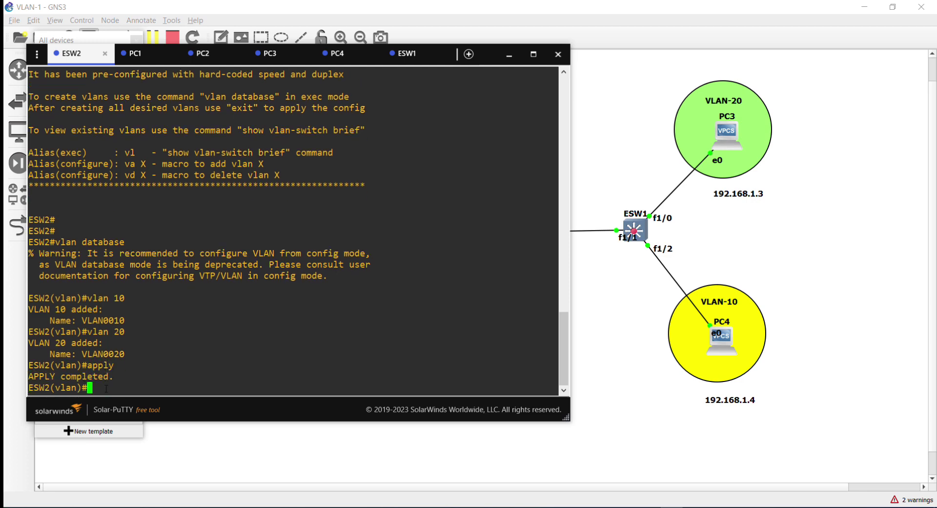
- Page through show current to review VLAN0010 and VLAN0020, then abort to the ESW2# prompt
text(show current)
key(Return)
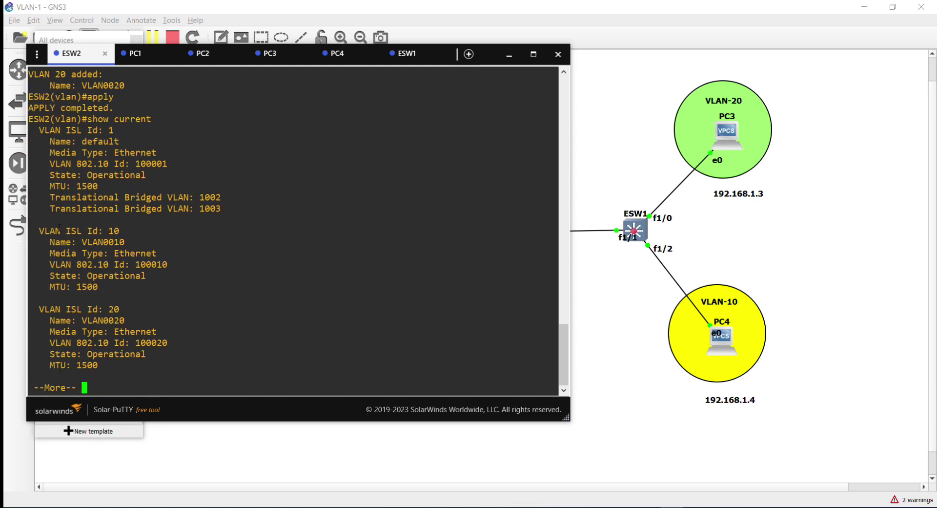
drag(39, 229, 242, 371)
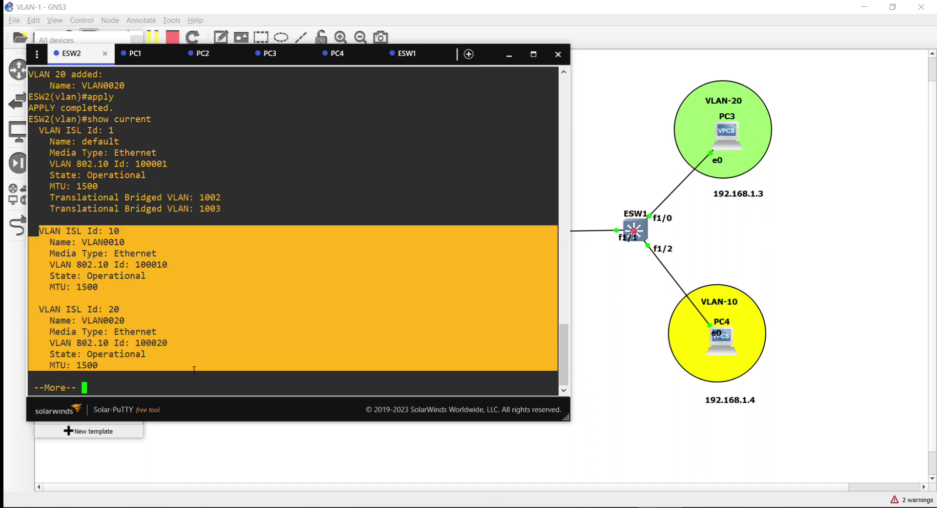
key(space)
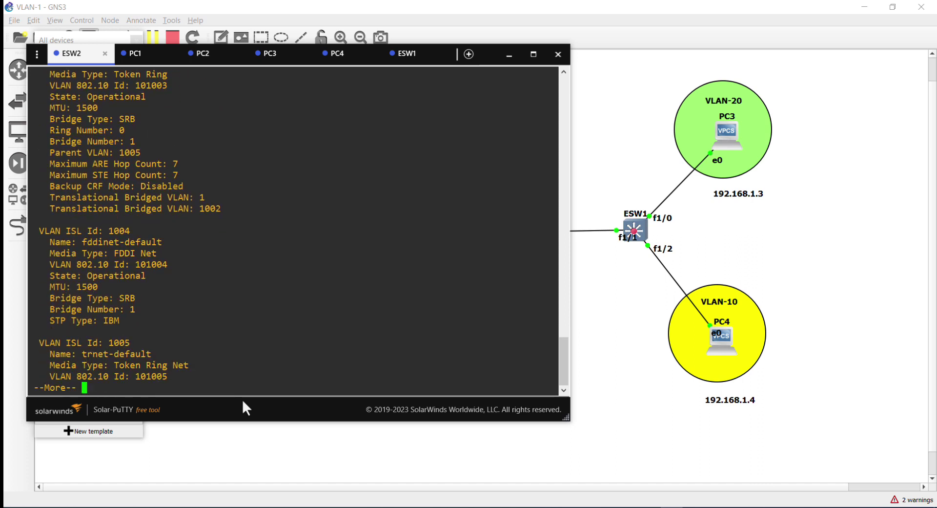
key(space)
key(Return)
key(Return)
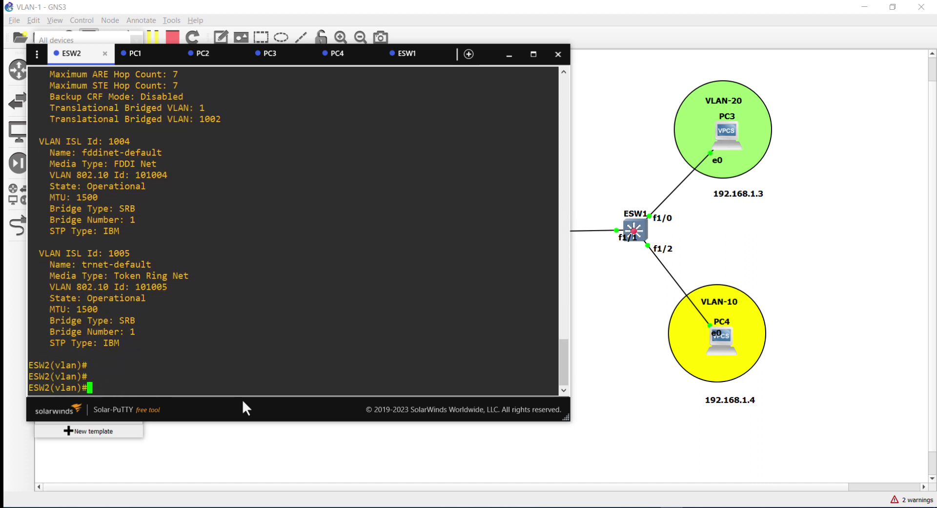
text(abort)
key(Return)
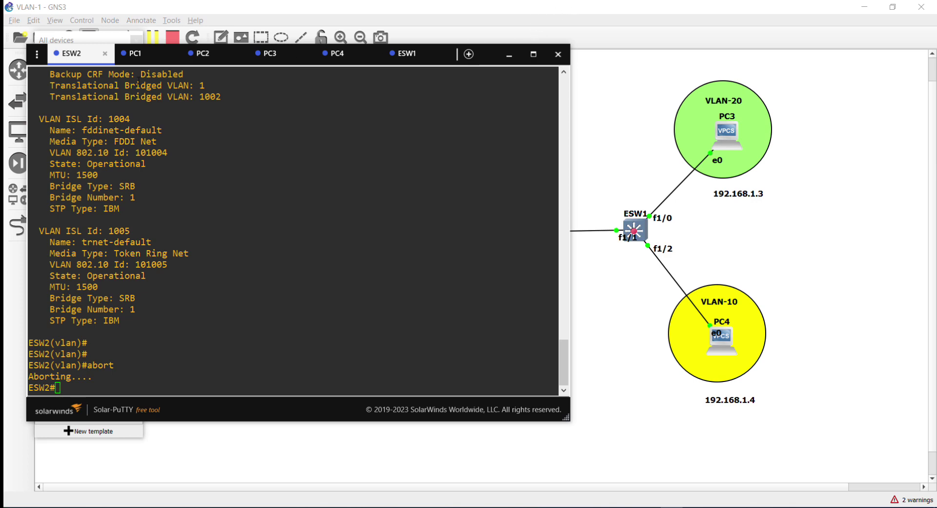
- Move the ESW2 terminal to the right and close the floating device list
click(88, 56)
drag(88, 56, 502, 63)
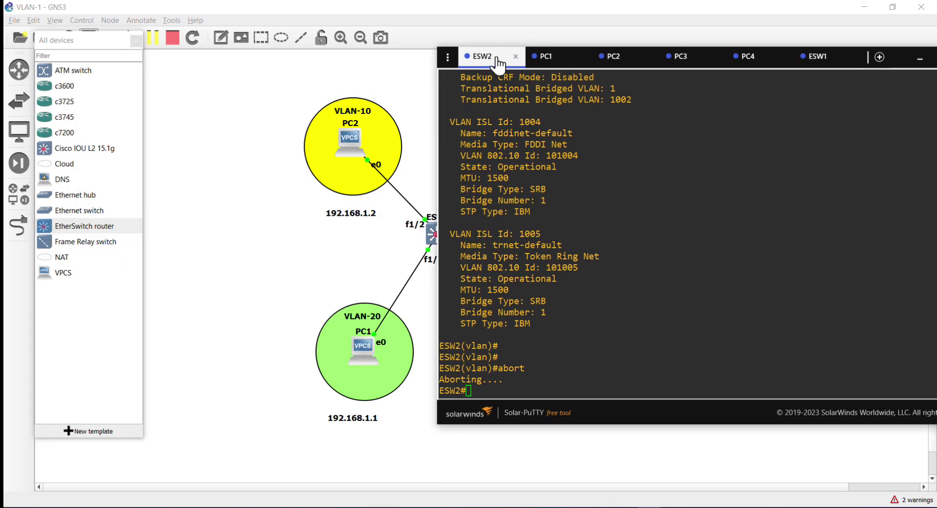
click(610, 492)
click(136, 40)
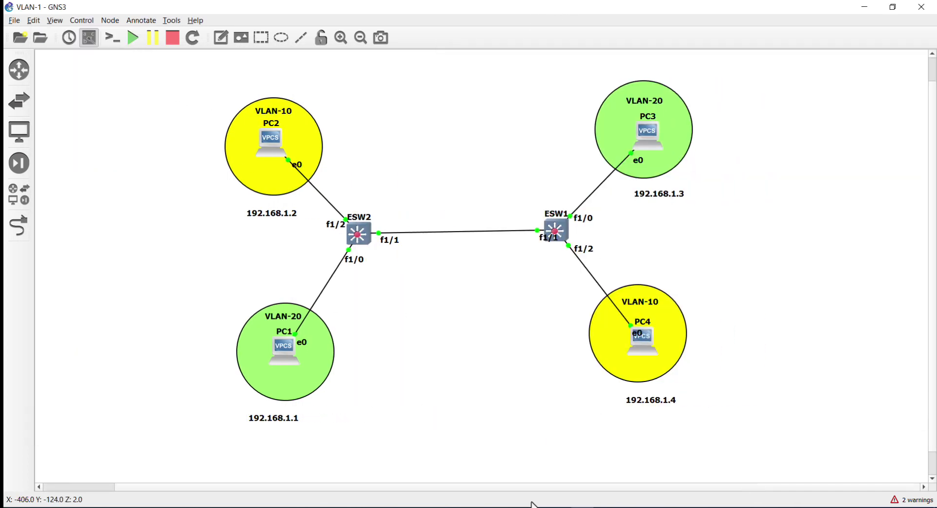
key(alt+Tab)
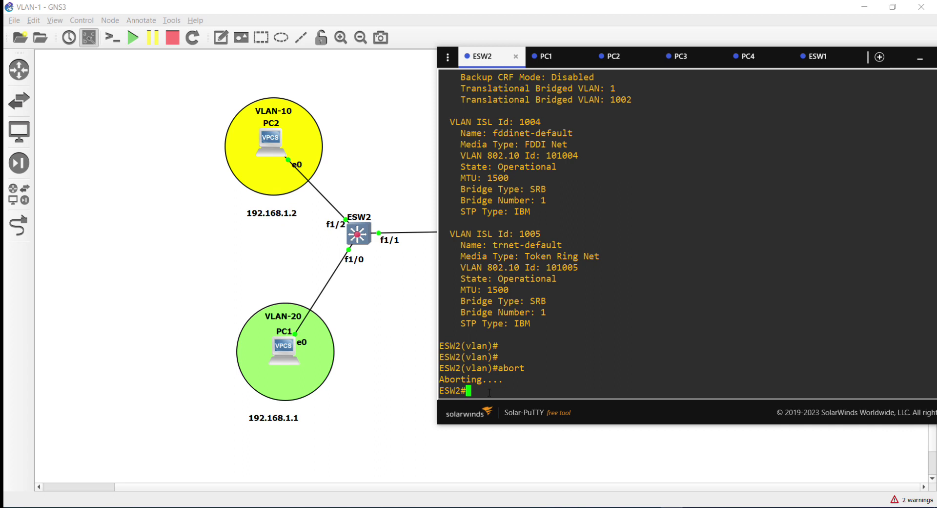
- In global configuration, make ESW2's f1/0 an access port in VLAN 20
text(conf t)
key(Return)
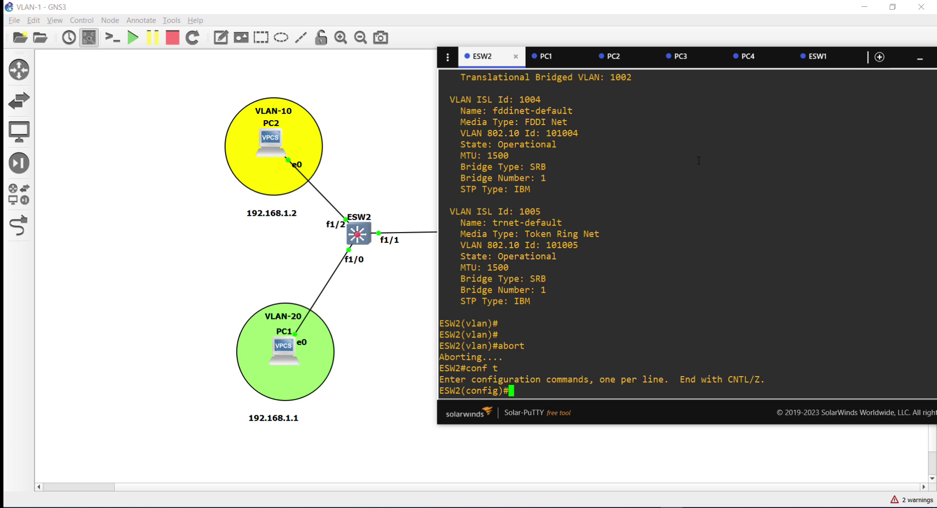
text(int f1/0)
key(Return)
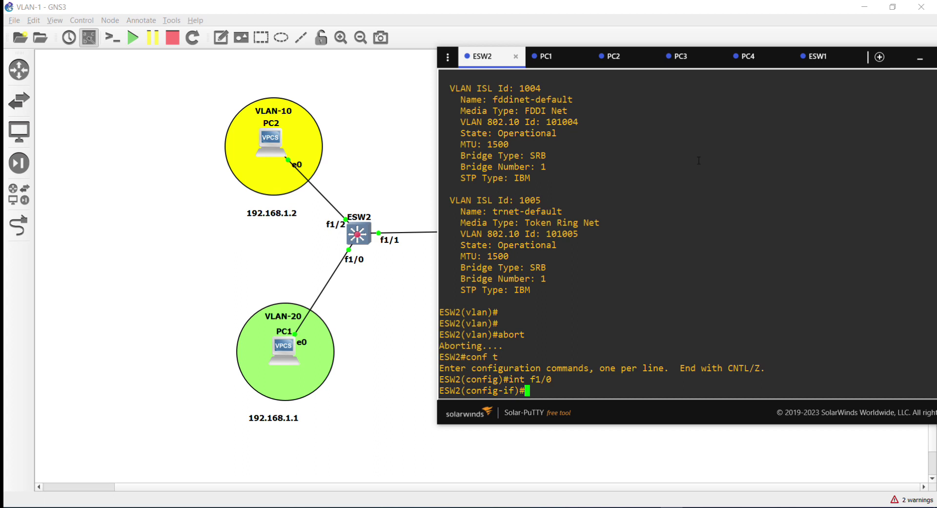
text(switchport mode access)
key(Return)
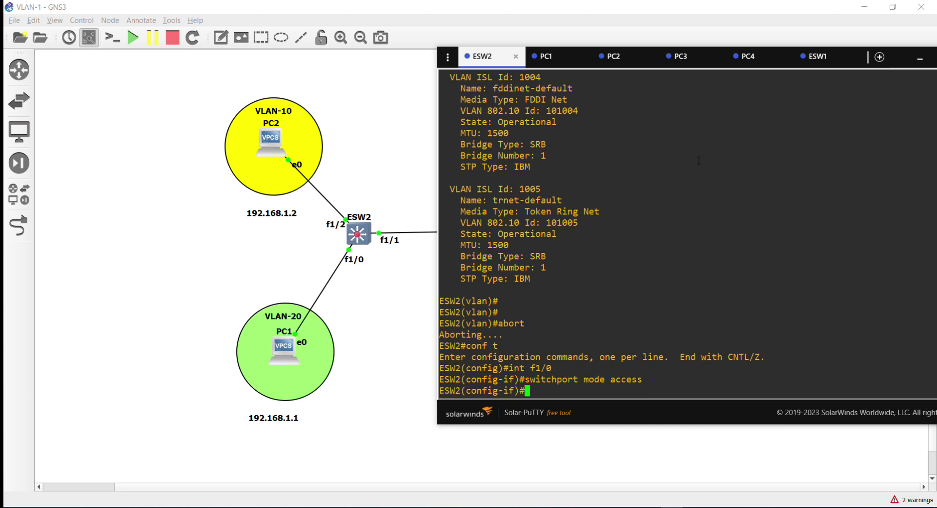
text(switchport acce)
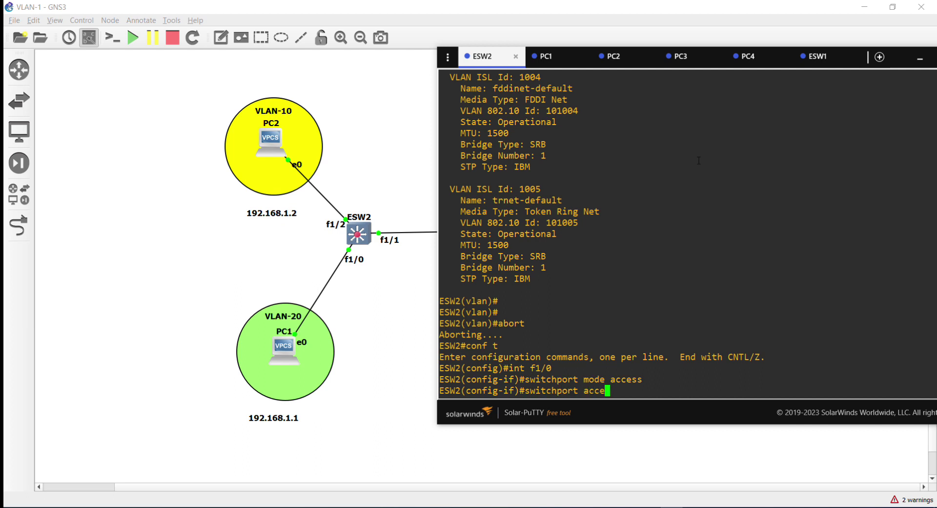
text(ss vlan 20)
key(Return)
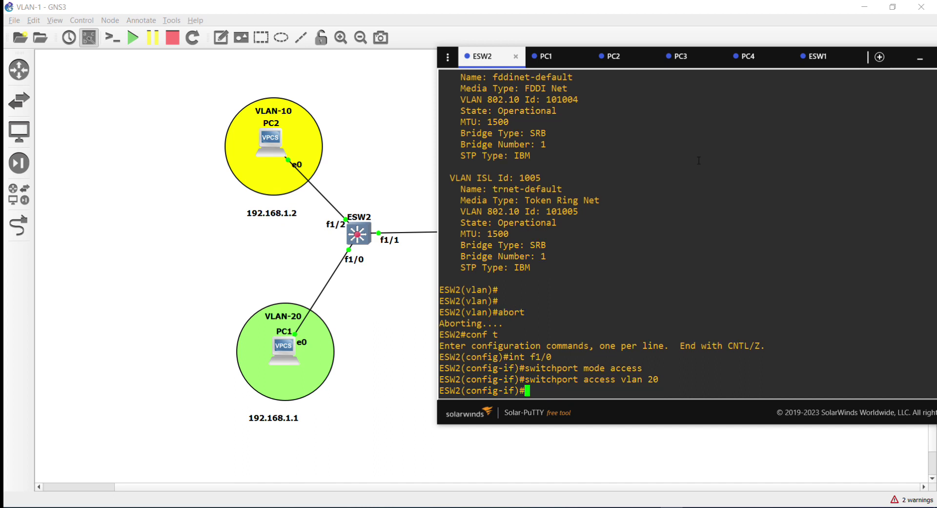
- Make ESW2's f1/2 an access port in VLAN 10
text(int f1/2)
key(Return)
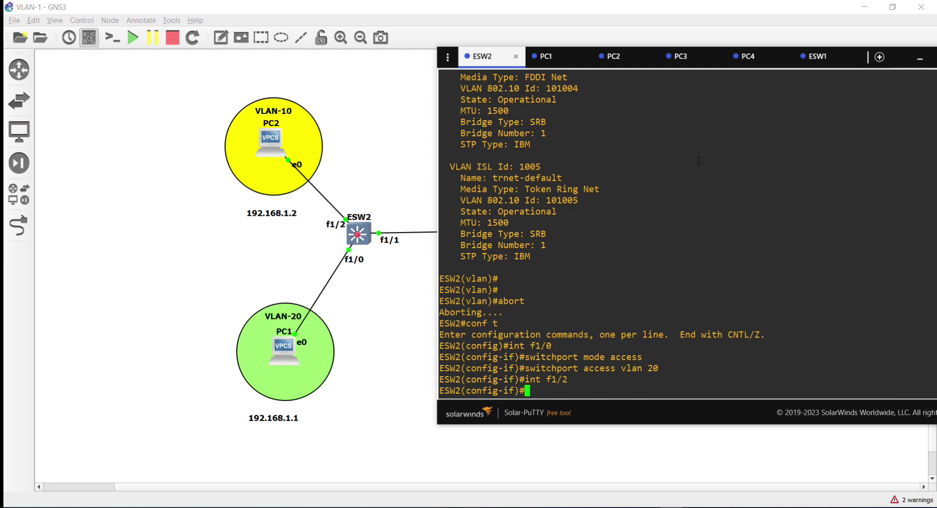
text(switchport mode access)
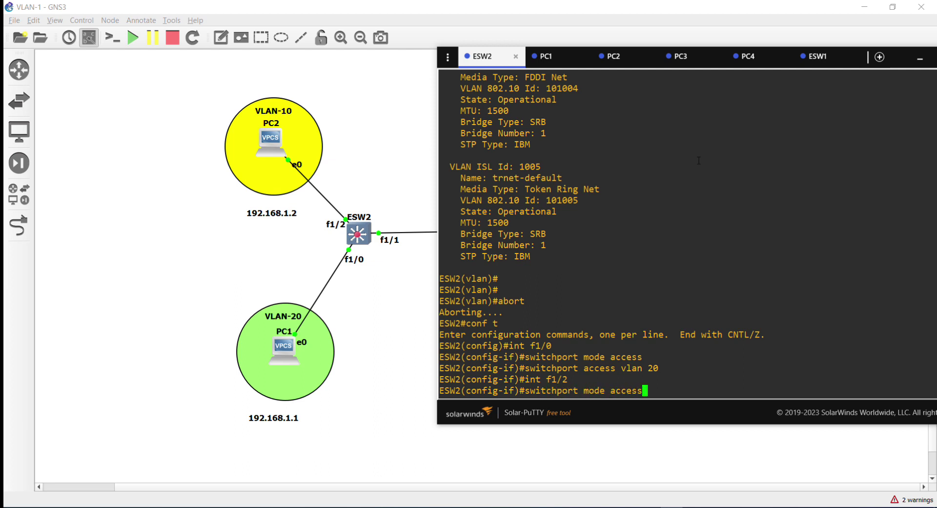
key(Return)
text(s)
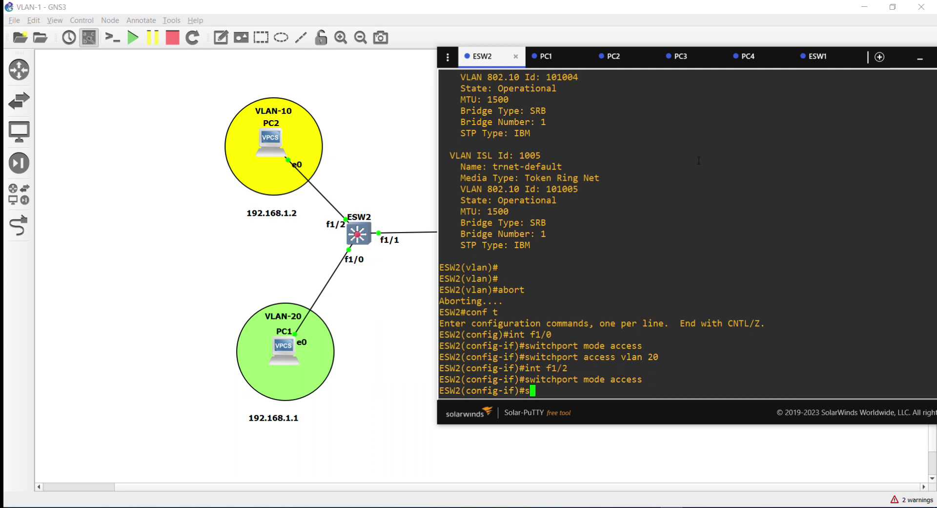
text(witchport access)
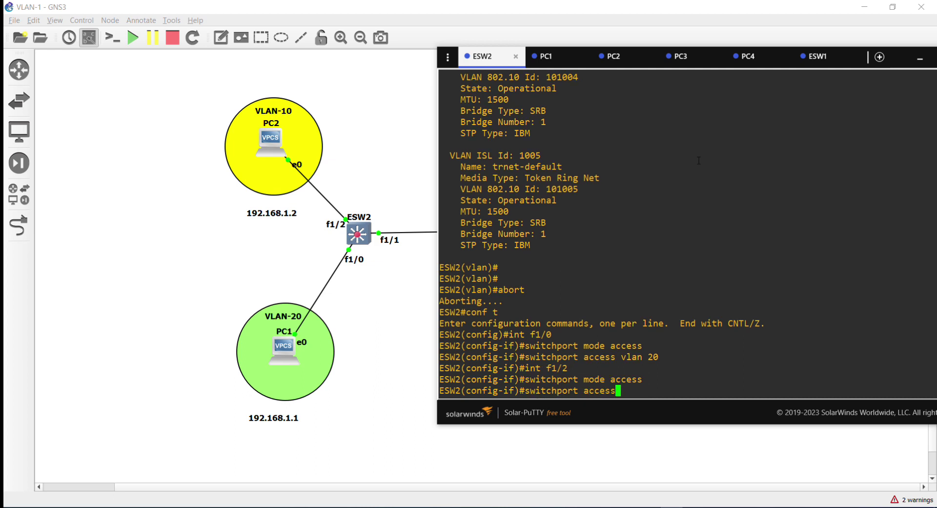
text( vlan 10)
key(Return)
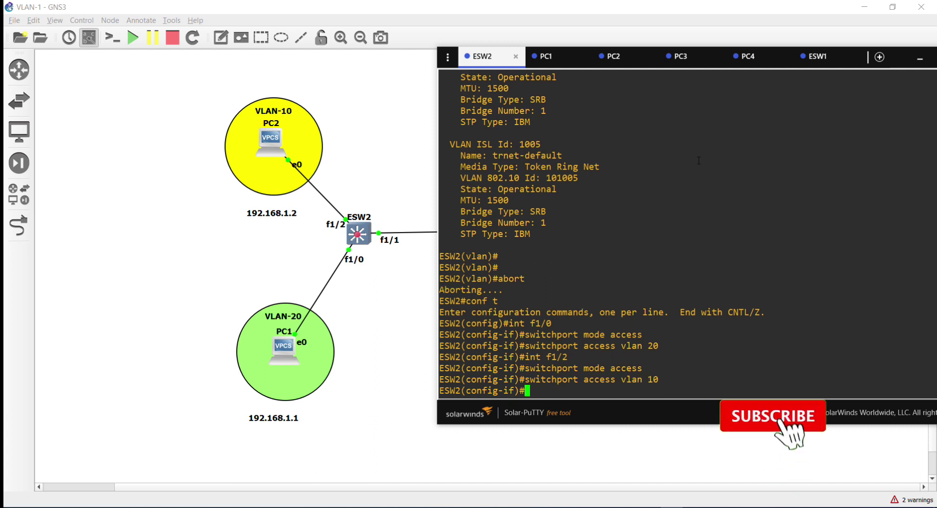
text(in)
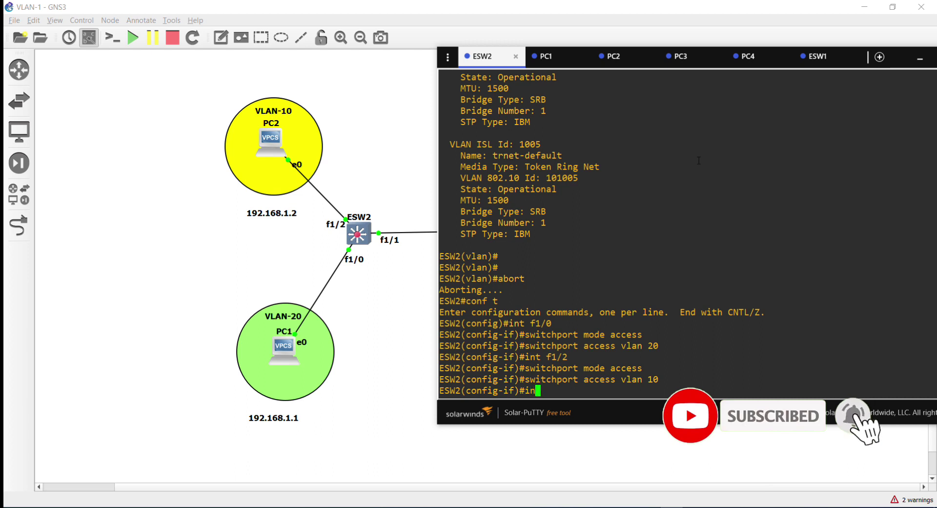
text(t f1/1)
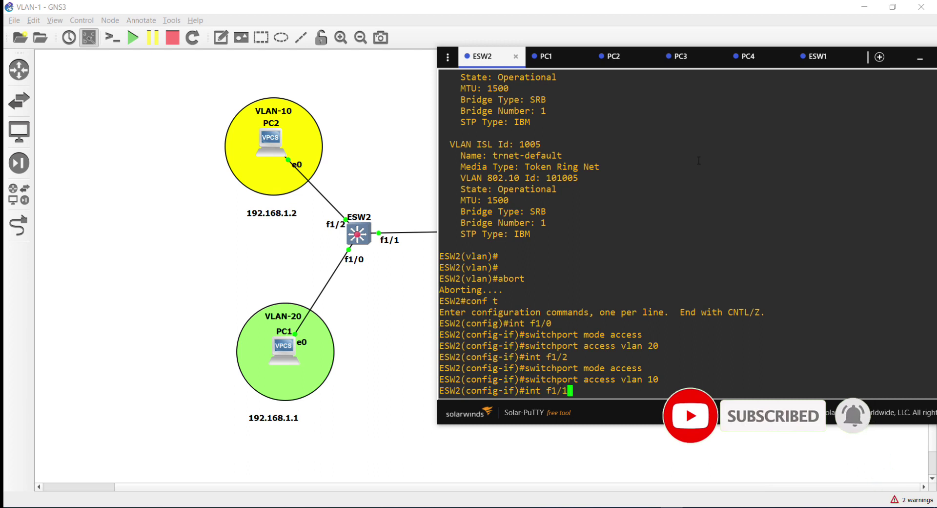
- Set ESW2's f1/1 to dot1q trunk mode allowing VLANs 1-2,10-20,1002-1005, then end configuration
key(Return)
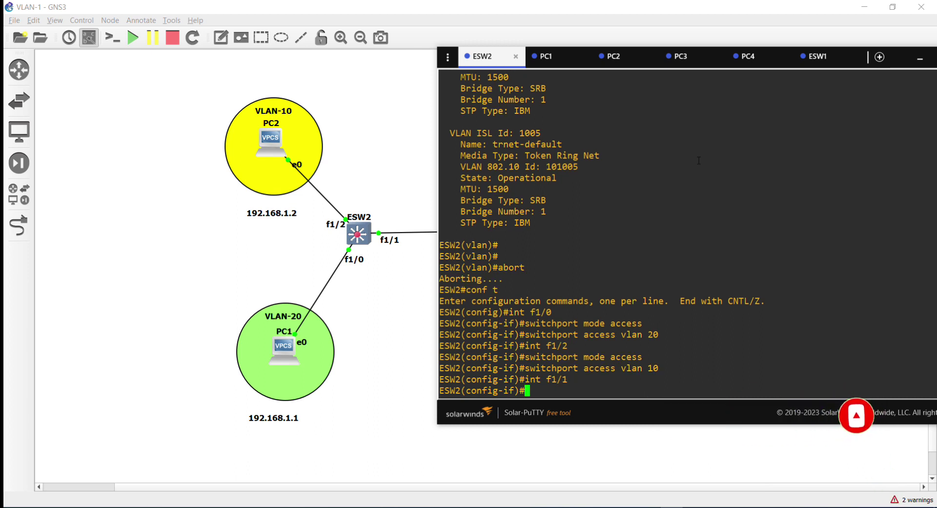
text(switchport)
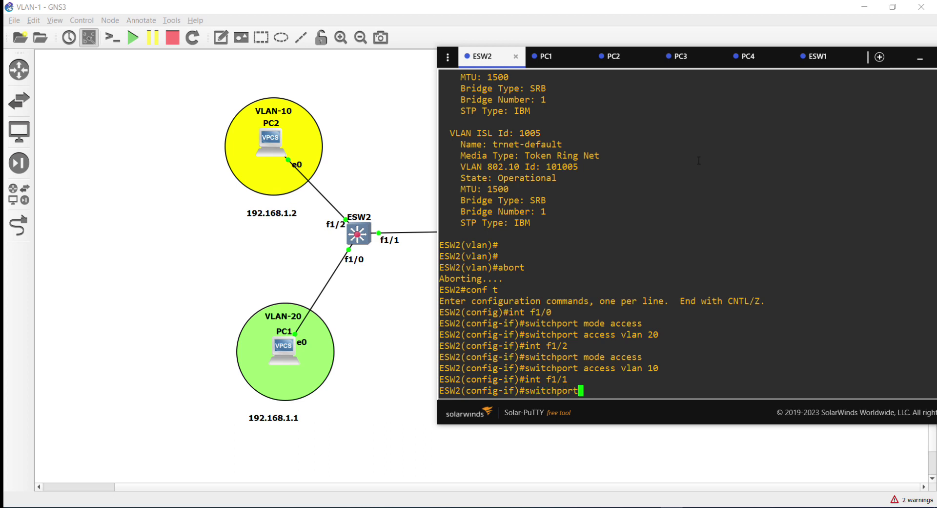
text(runk encap dot)
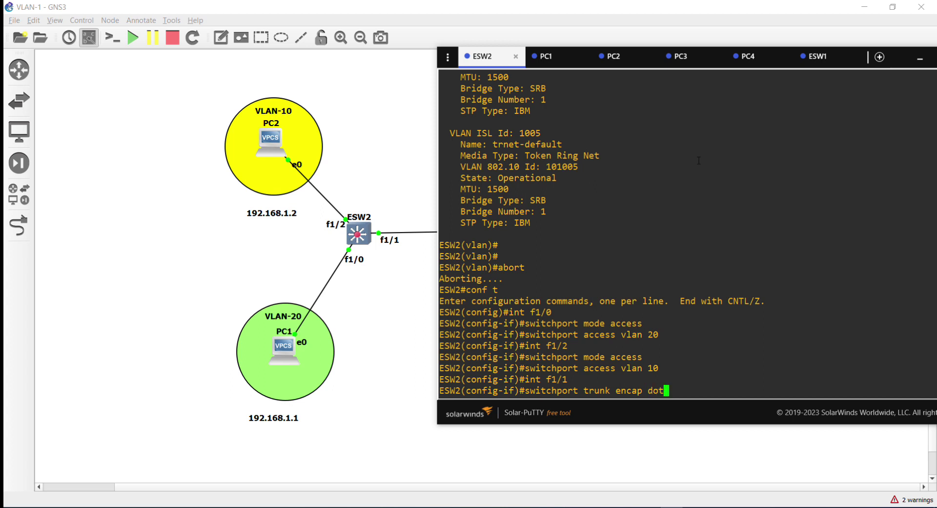
text(1q)
key(Return)
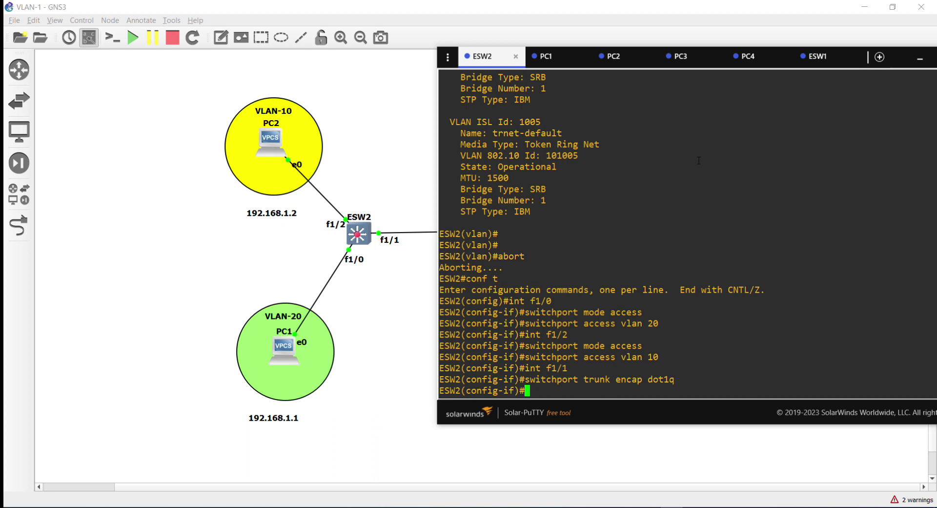
text(switchport mode tr)
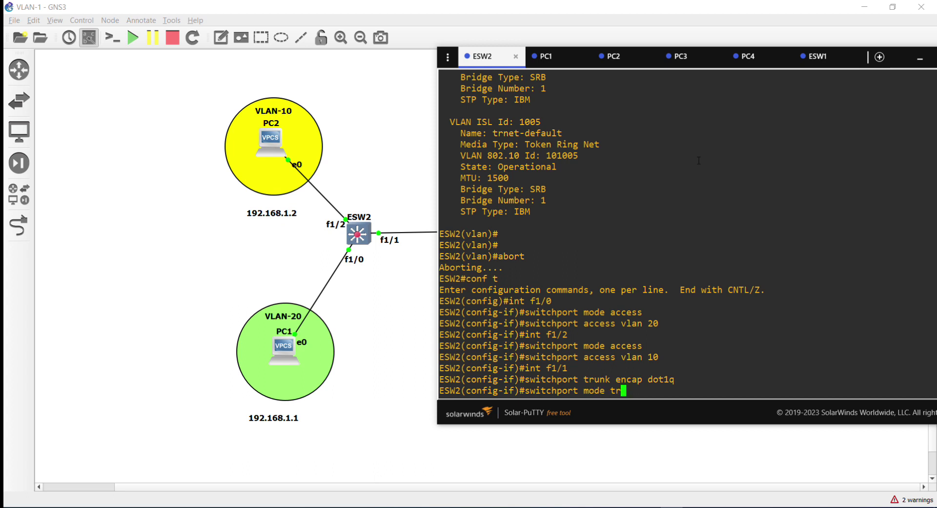
text(unk)
key(Return)
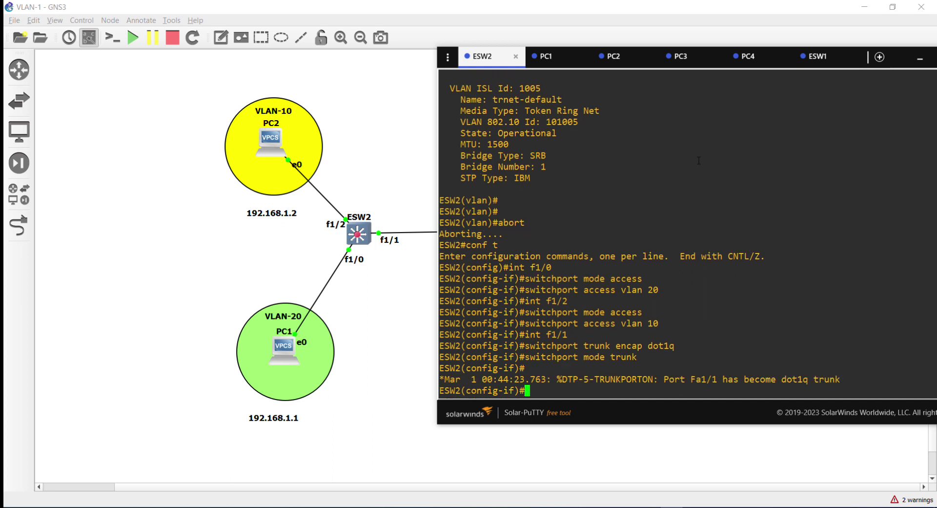
text(switchport trunk)
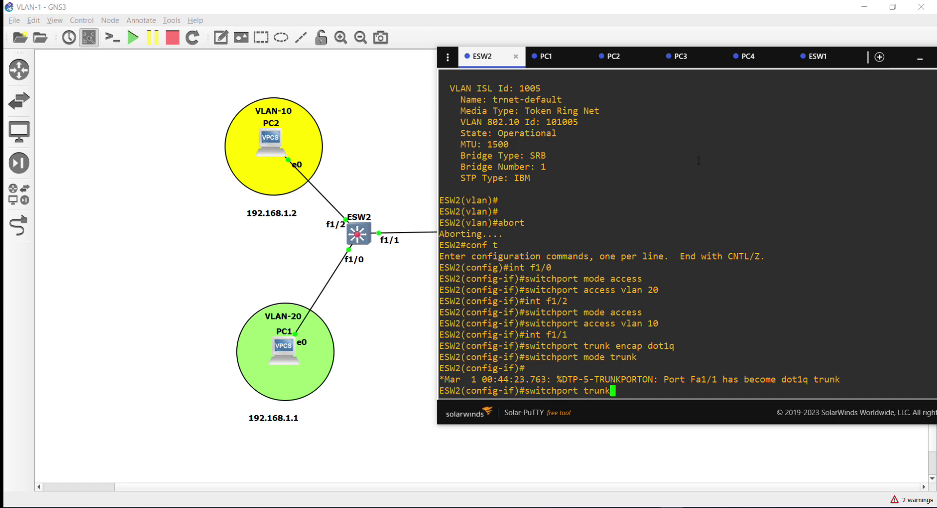
text( allowed vlan 1-2,10-20)
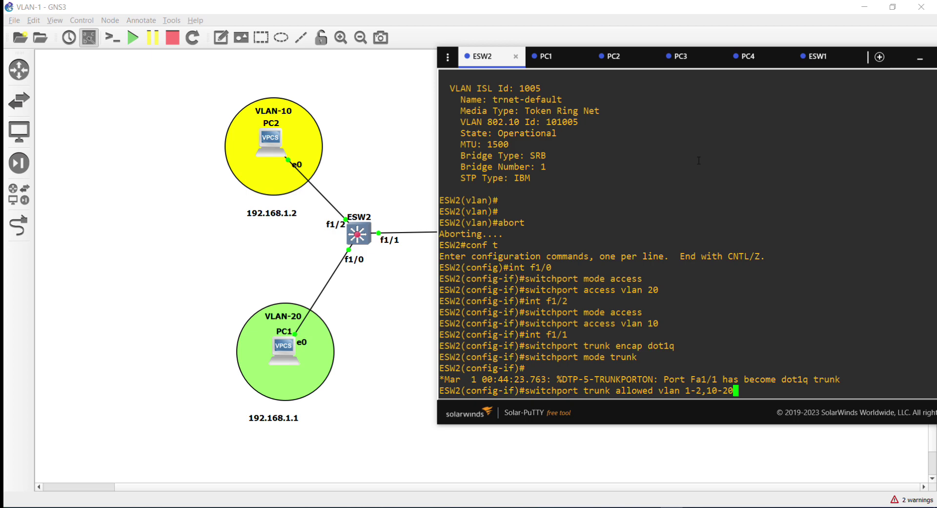
text(,1002-1005)
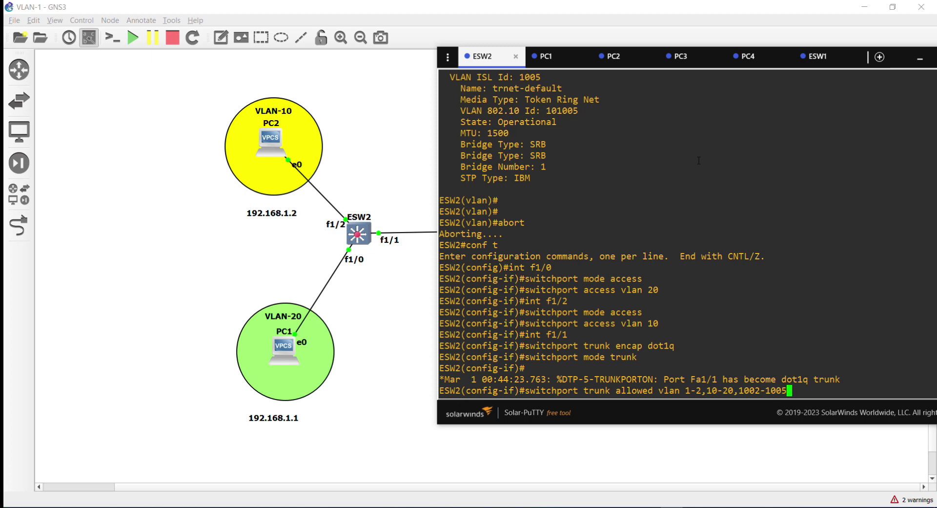
key(Return)
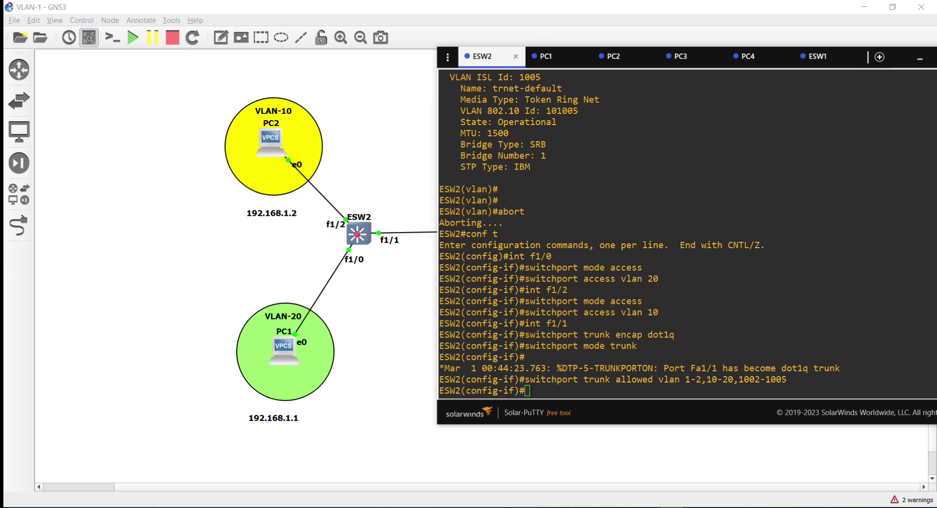
text(end)
key(Return)
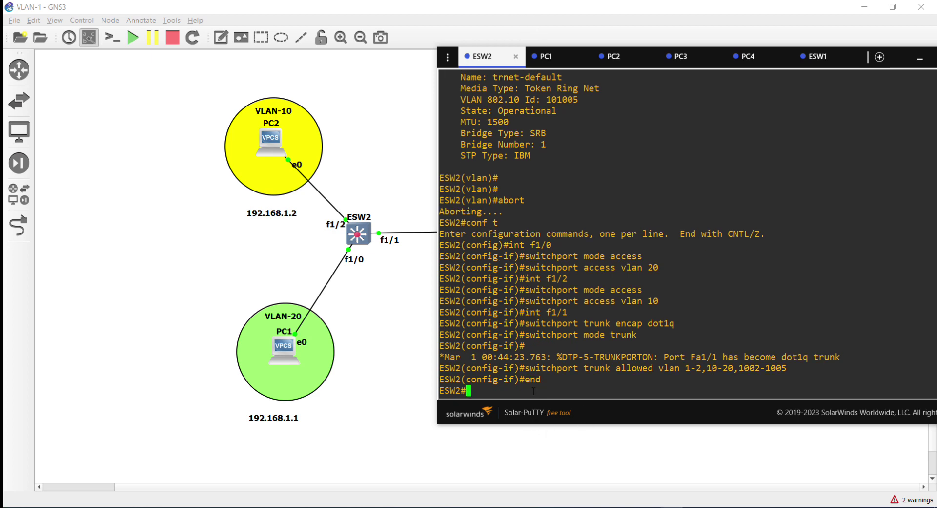
- Run show vlan-switch brief on ESW2 and check Fa1/2 is in VLAN 10, Fa1/0 in VLAN 20
text(sho)
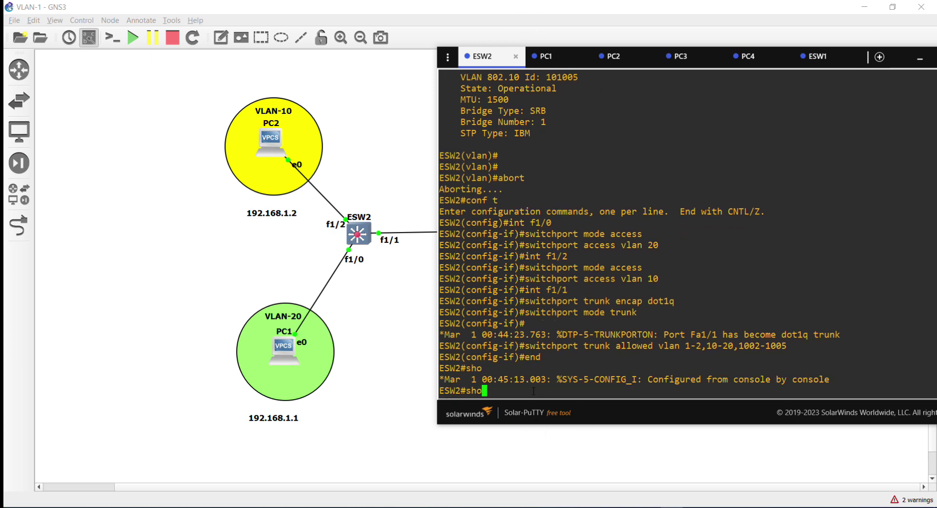
text(w vlan-switch brief)
key(Return)
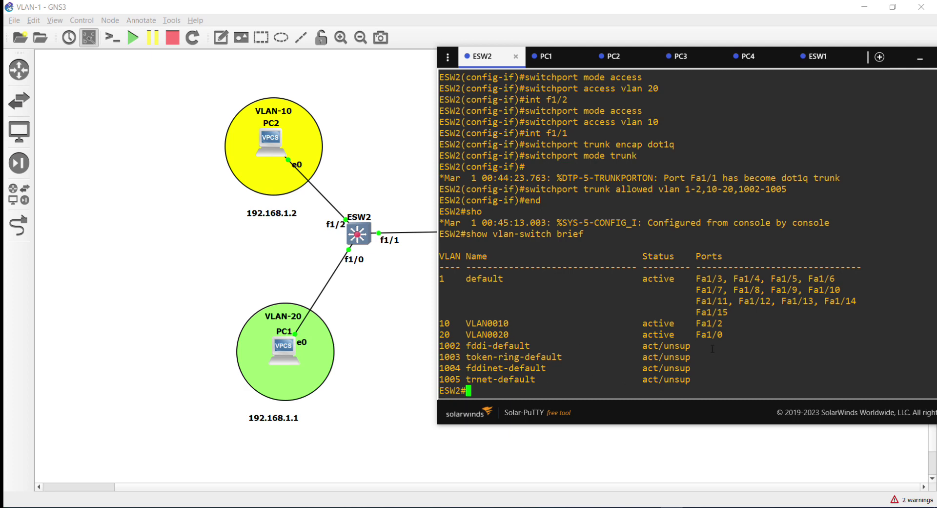
drag(726, 336, 697, 312)
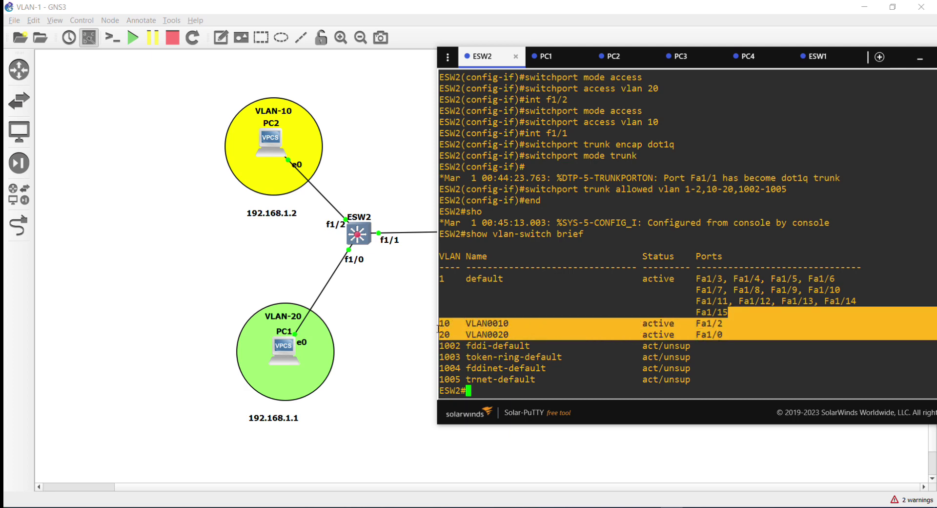
click(482, 386)
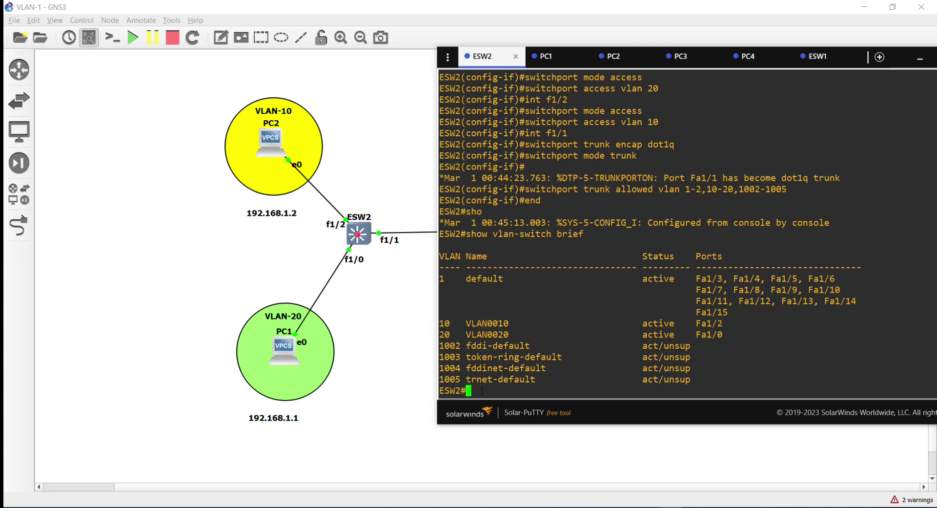
click(576, 7)
click(482, 391)
text(conf t)
- Give ESW2's Vlan10 interface 192.168.1.253 255.255.255.0 and exit it
key(Return)
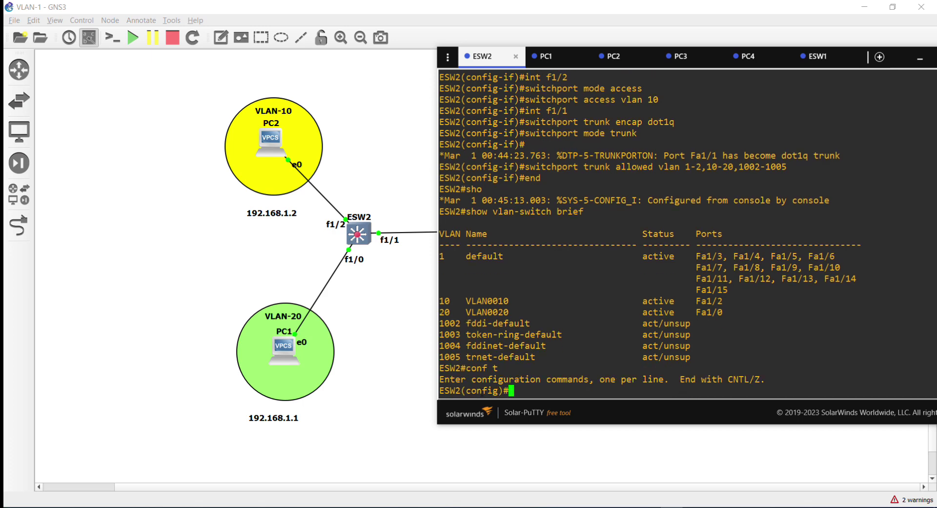
text(int vl 10)
key(Return)
text(ip a)
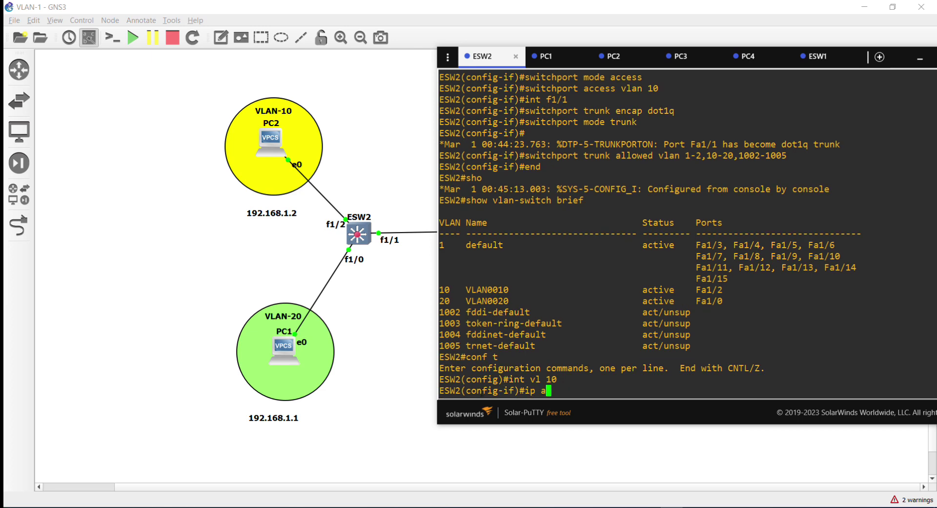
text(dd 19)
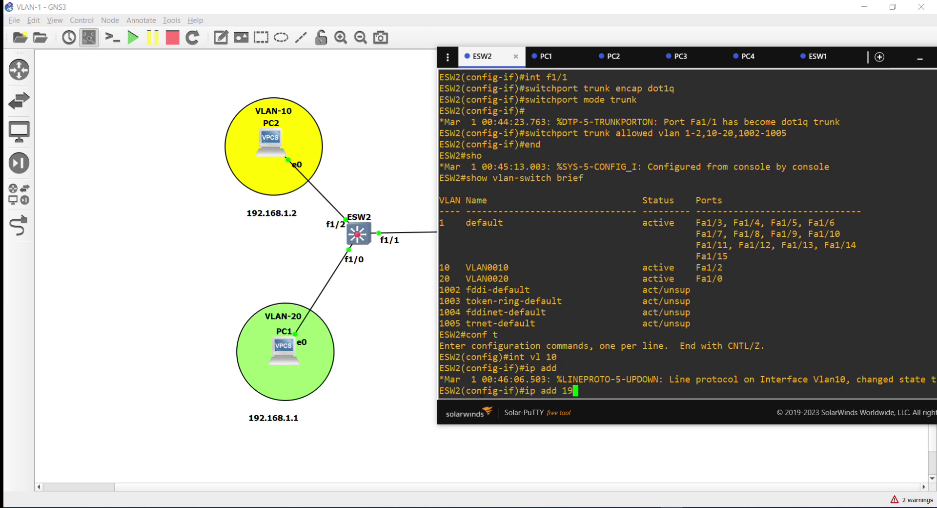
text(2.168.1.253 255.255.255.0)
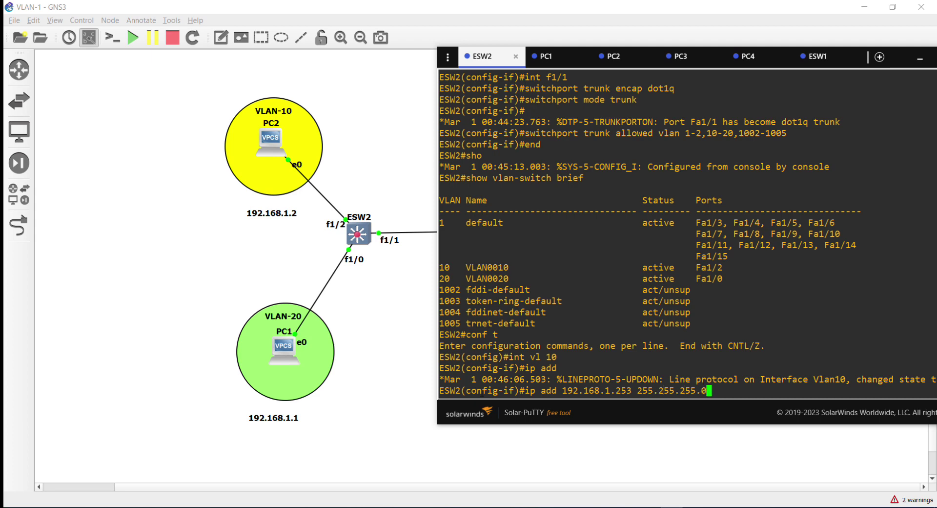
key(Return)
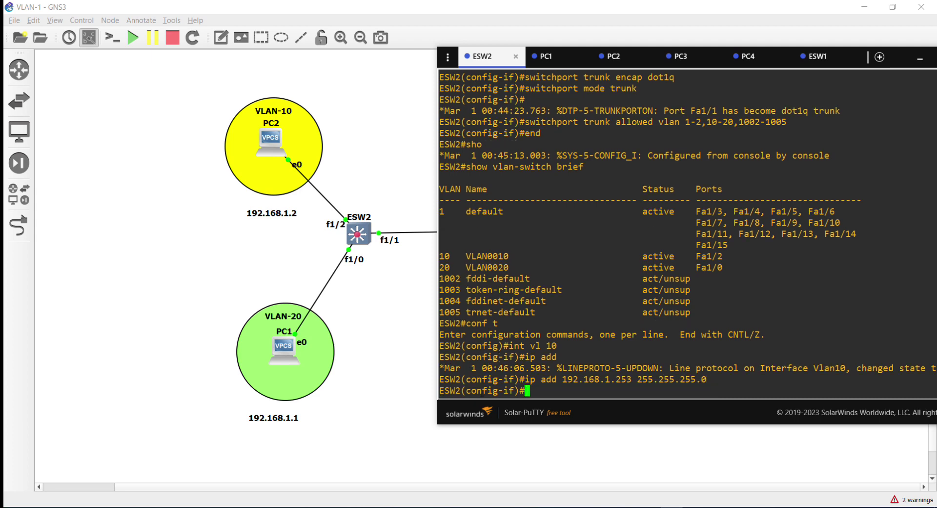
text(exit)
key(Return)
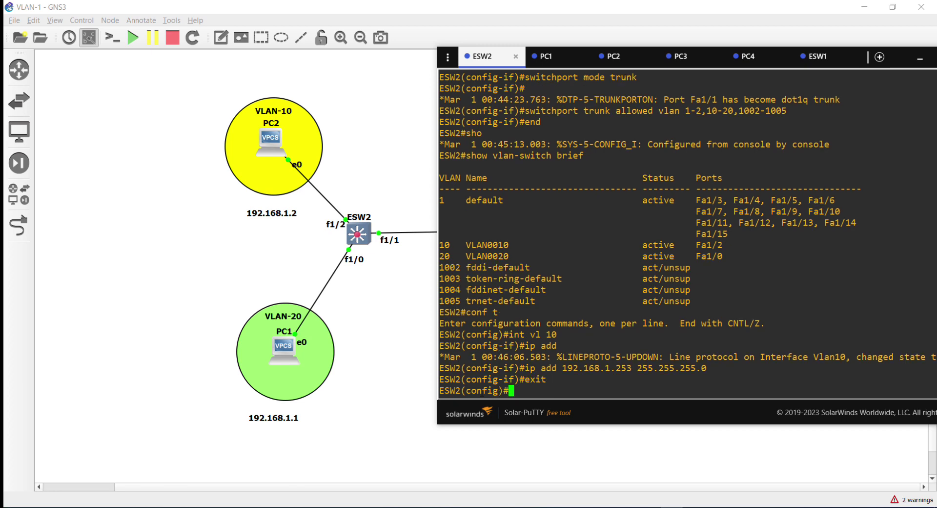
- Give ESW2's Vlan20 interface 192.168.1.254 255.255.255.0 and end configuration
text(int vl 20)
key(Return)
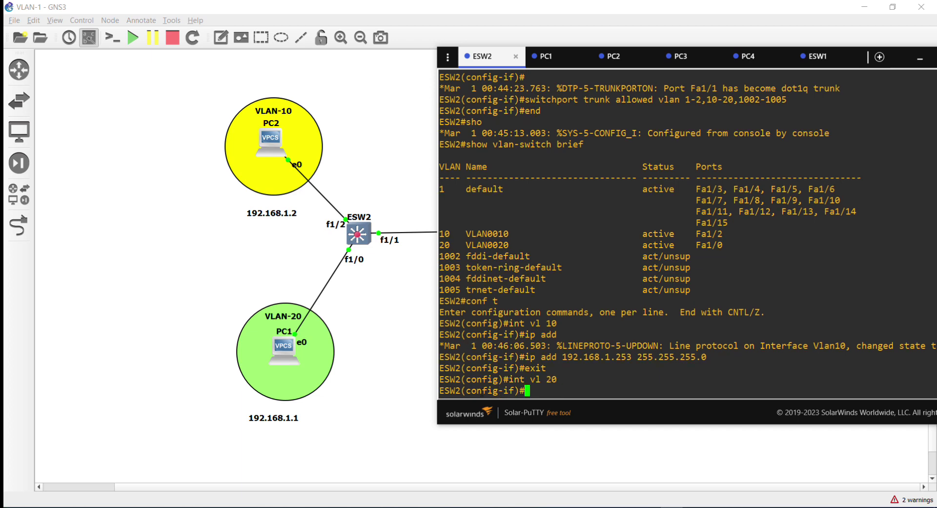
text(ip add 192.168.)
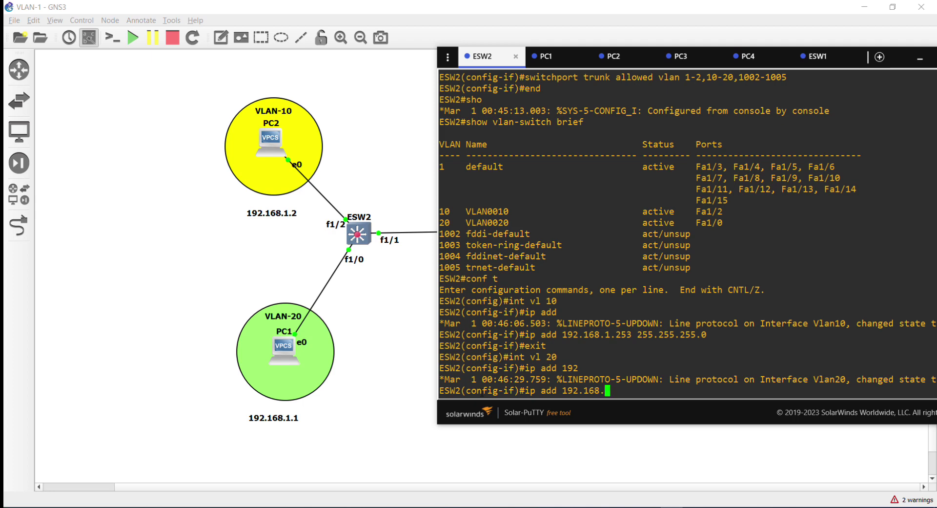
text(1.254 255.255.255)
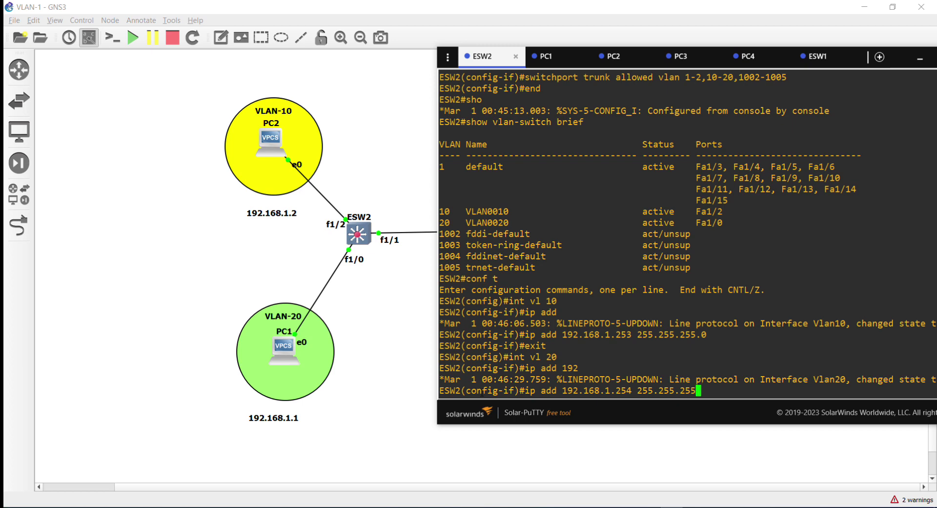
text(.0)
key(Return)
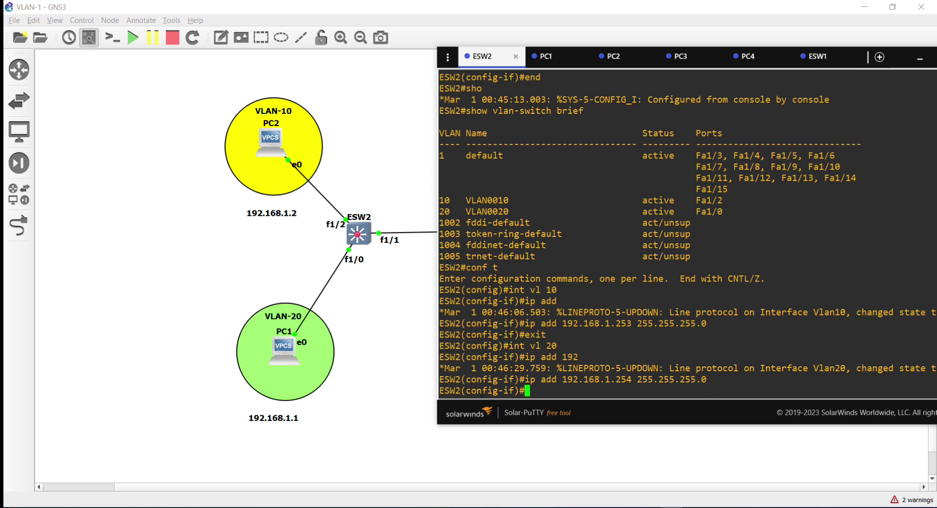
text(end)
key(Return)
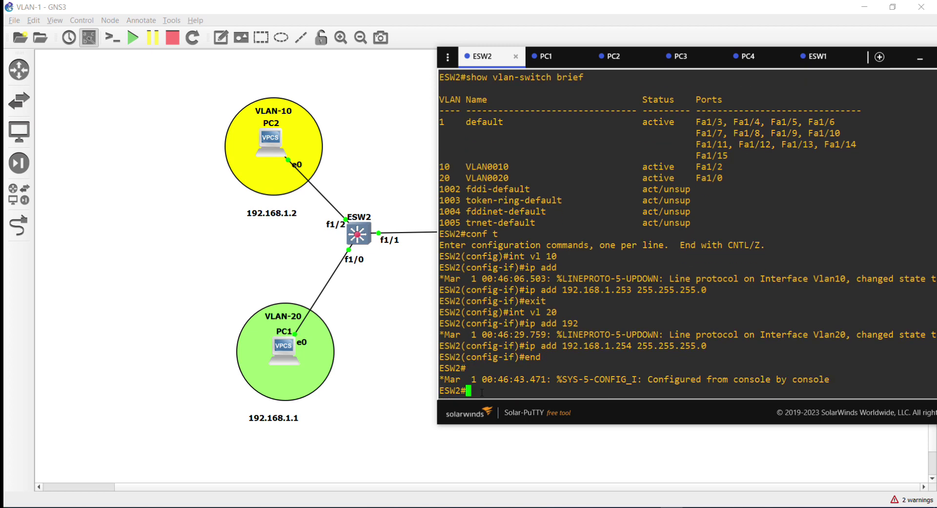
click(534, 21)
click(488, 390)
- On ESW2, enter global config, select interface f1/1, and run shut then no shut
text(conf t)
key(Return)
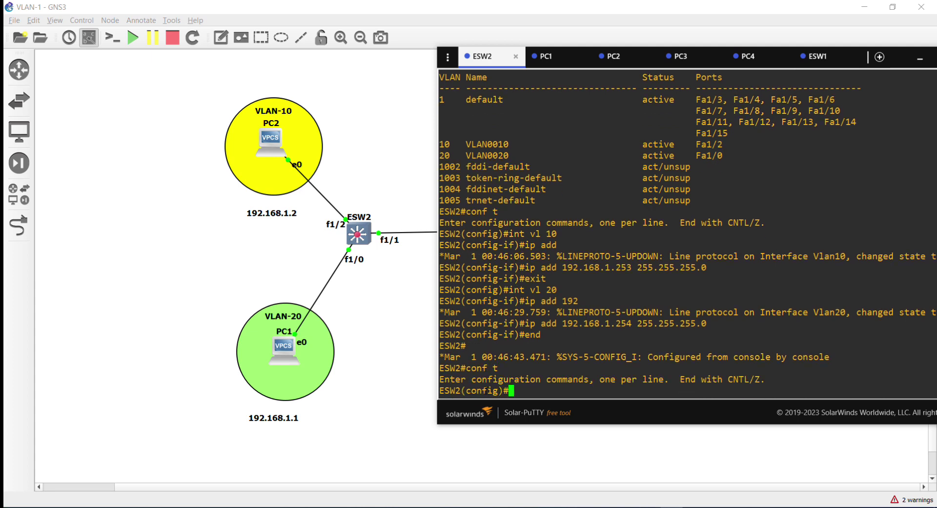
text(int f1/1)
key(Return)
text(shut)
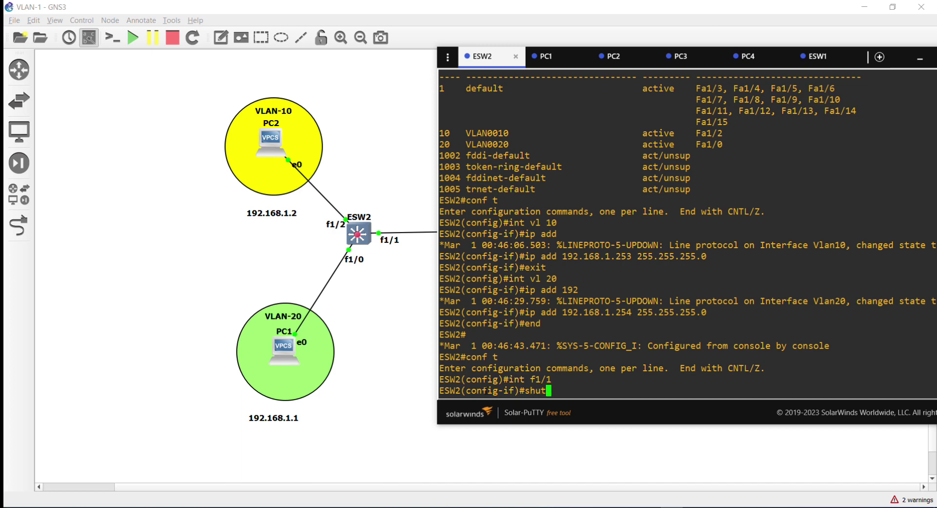
key(Return)
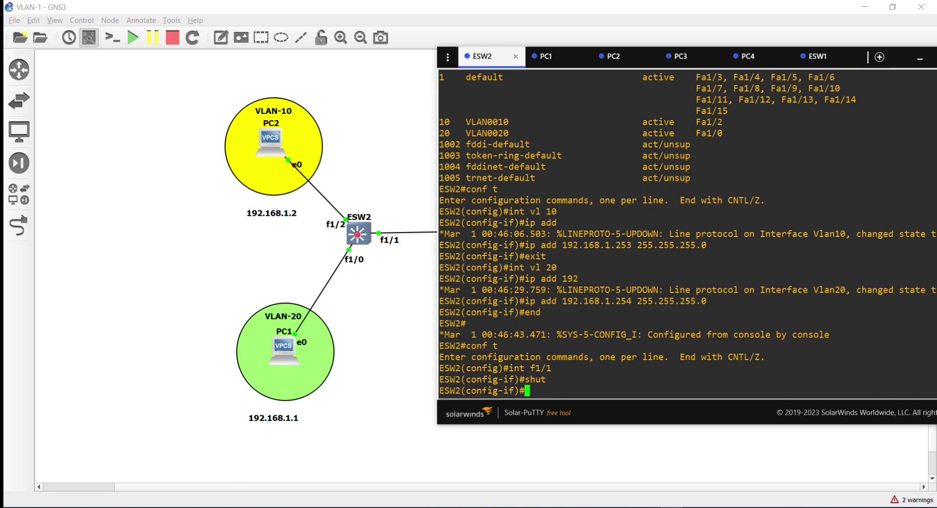
text(n)
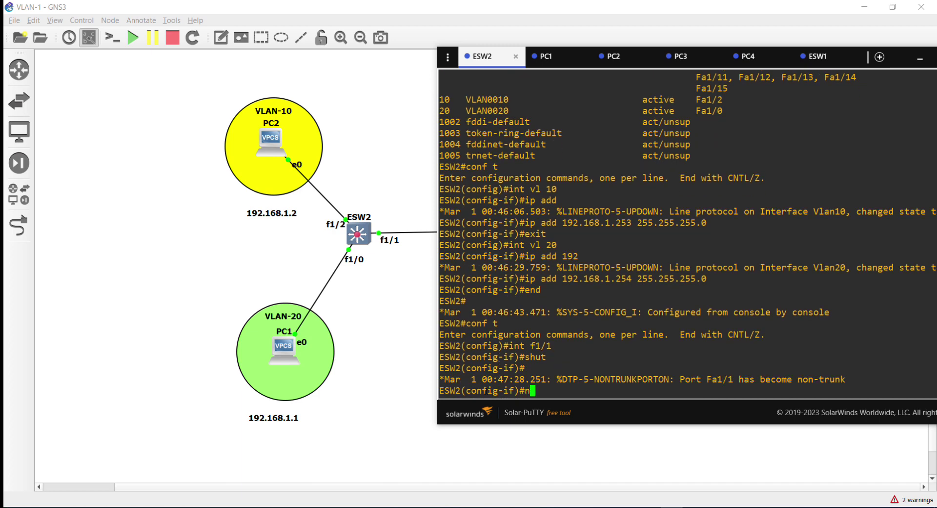
text(o shut)
key(Return)
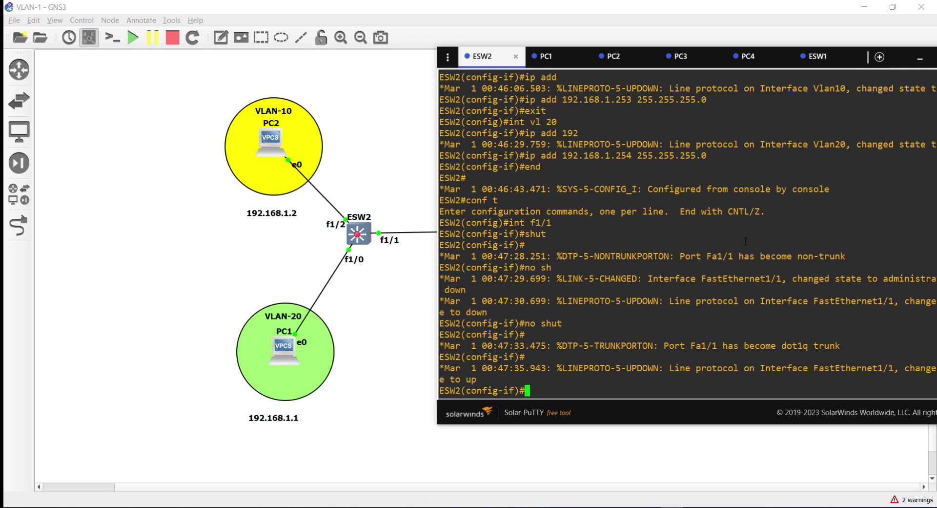
- On ESW1's console, exit the VLAN 20 interface, select f1/1, then shut and no shut it
click(815, 57)
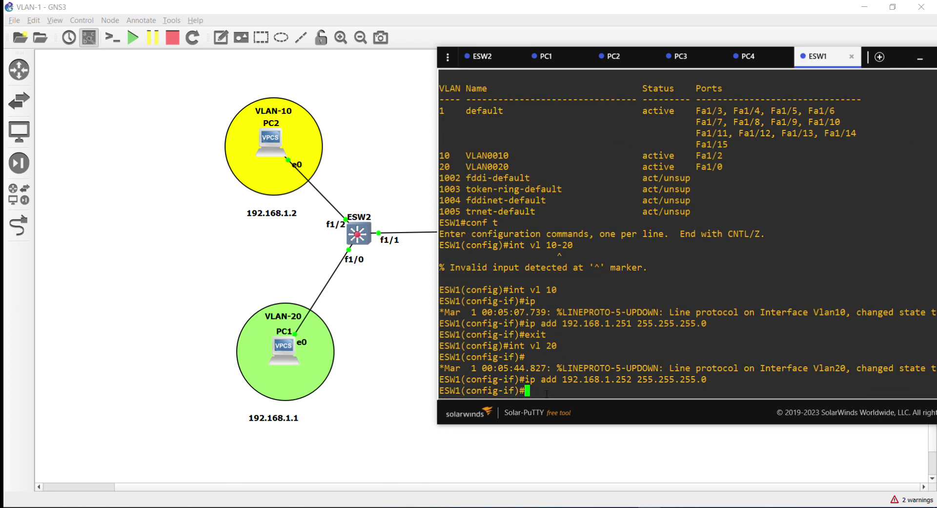
text(exit)
key(Return)
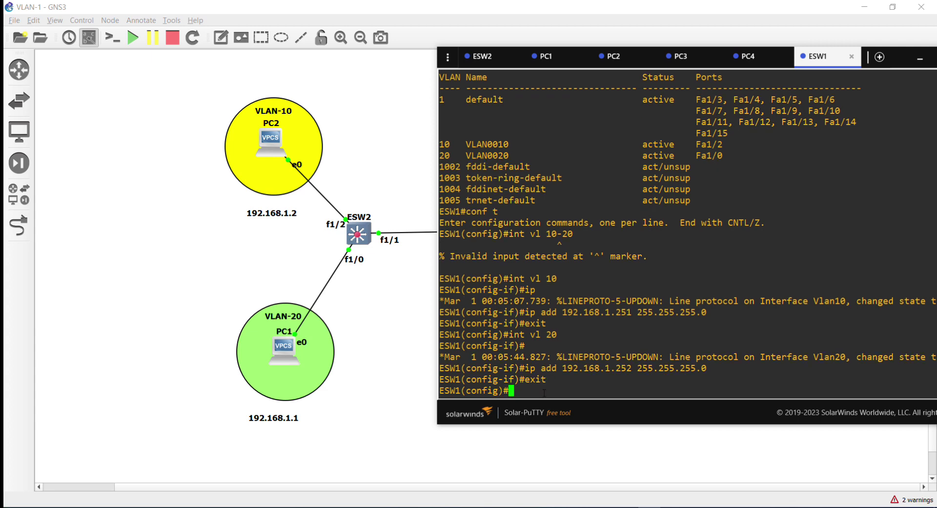
text(int f1/1)
key(Return)
text(shut)
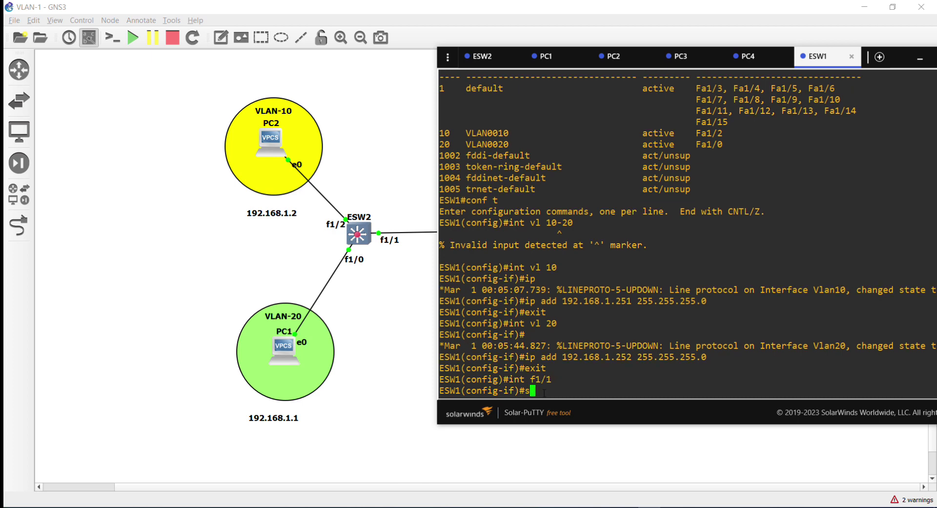
key(Return)
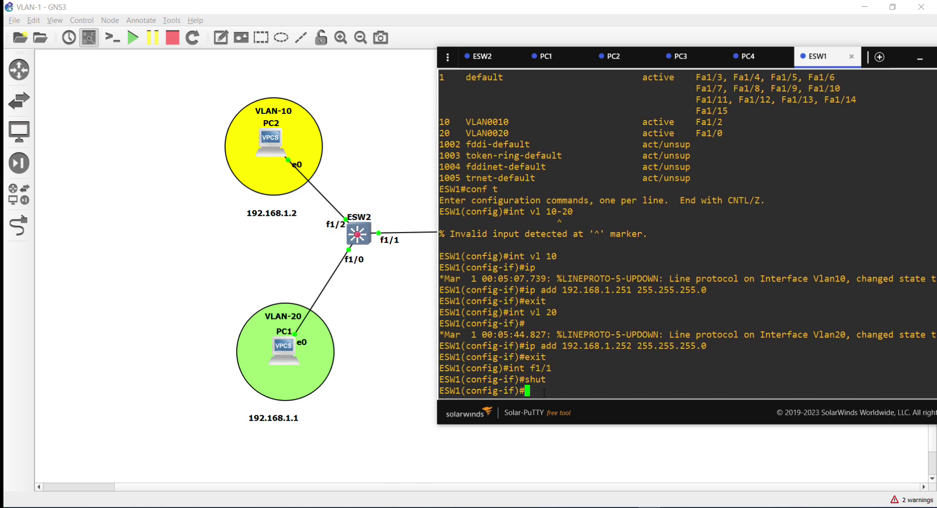
text(no shut)
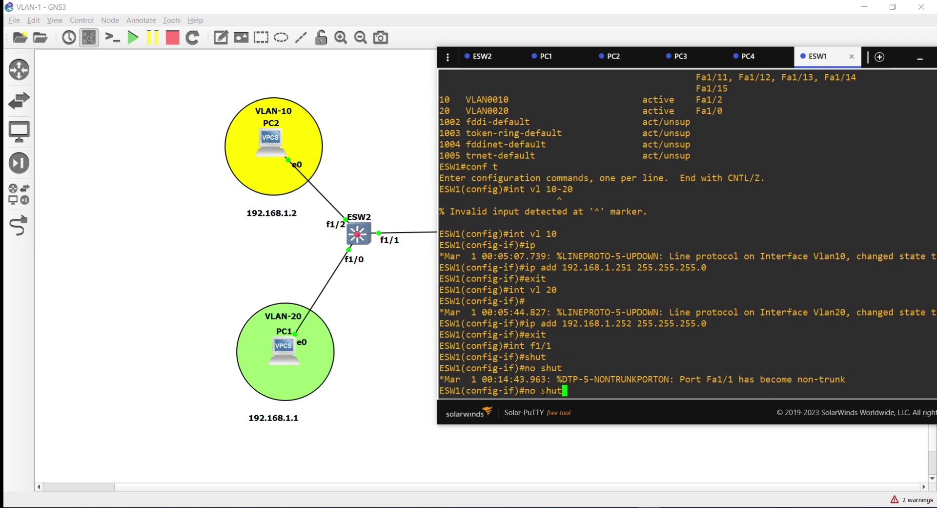
key(Return)
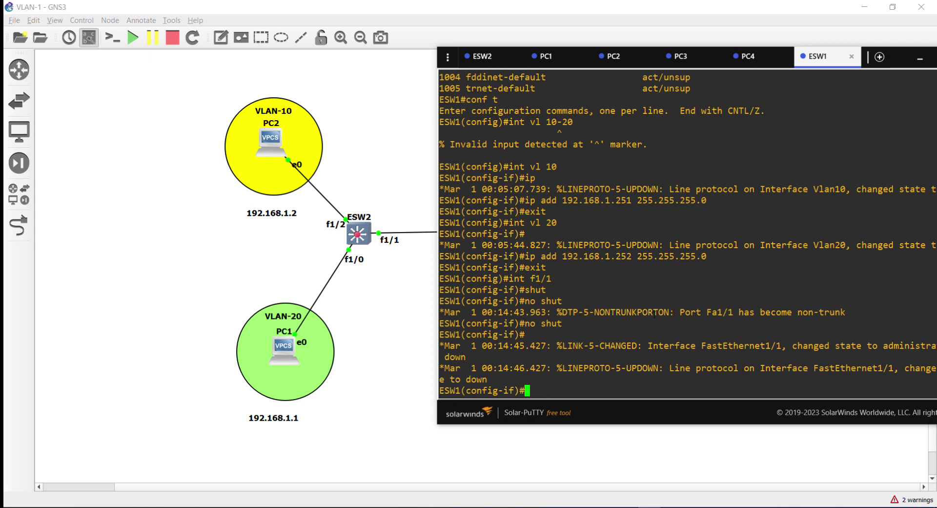
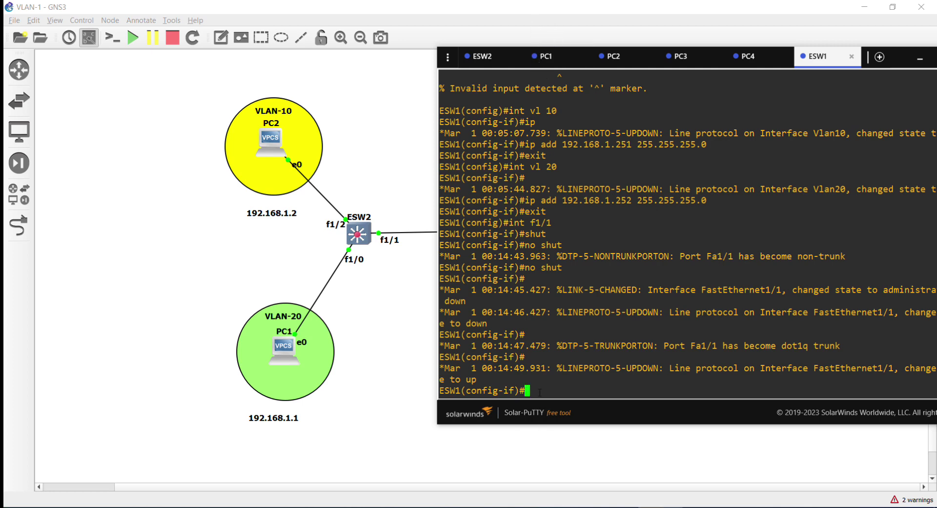
- Run 'do sh int tru' on ESW1 to confirm Fa1/1 trunks 802.1q with VLANs 1, 10, 20
text(do sh int tr)
text(u)
key(Return)
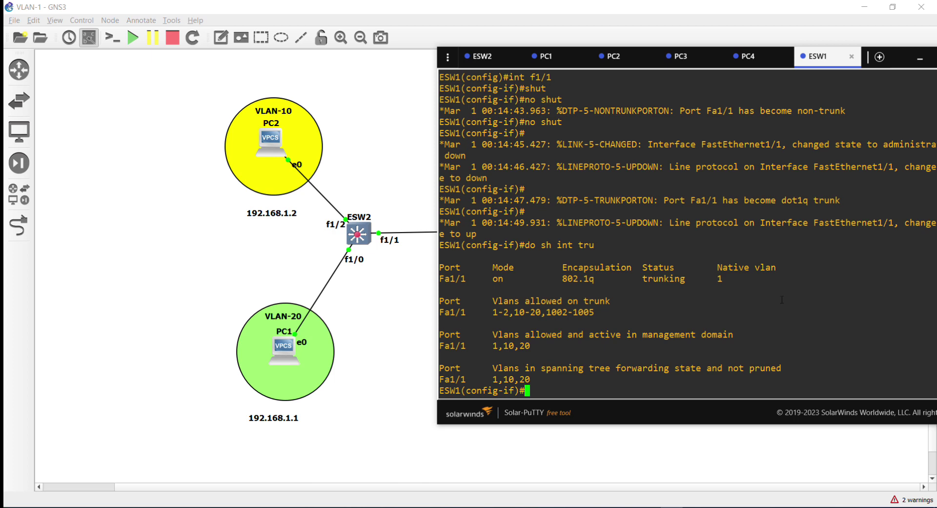
- Run the same trunk check on ESW2, then return to ESW1's console
click(484, 57)
text(do s)
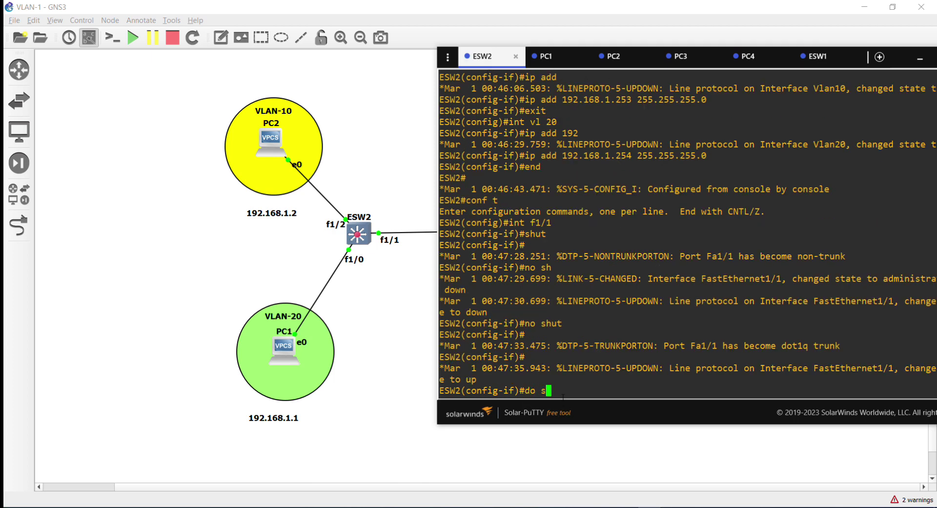
text(h int tru)
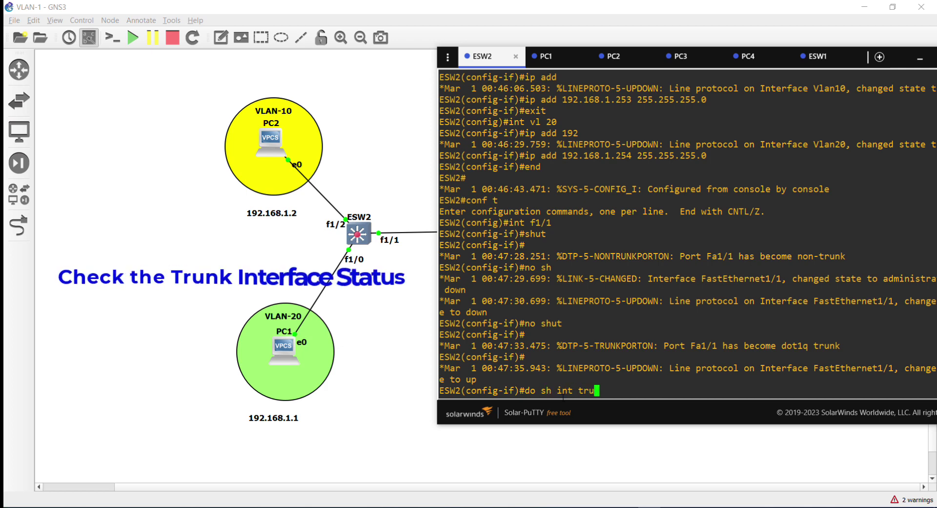
key(Return)
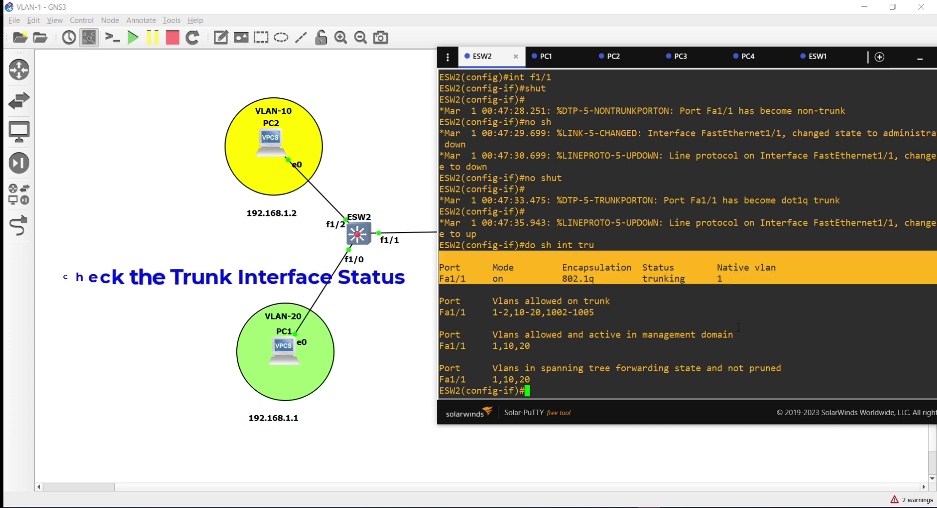
key(ctrl+shift+Tab)
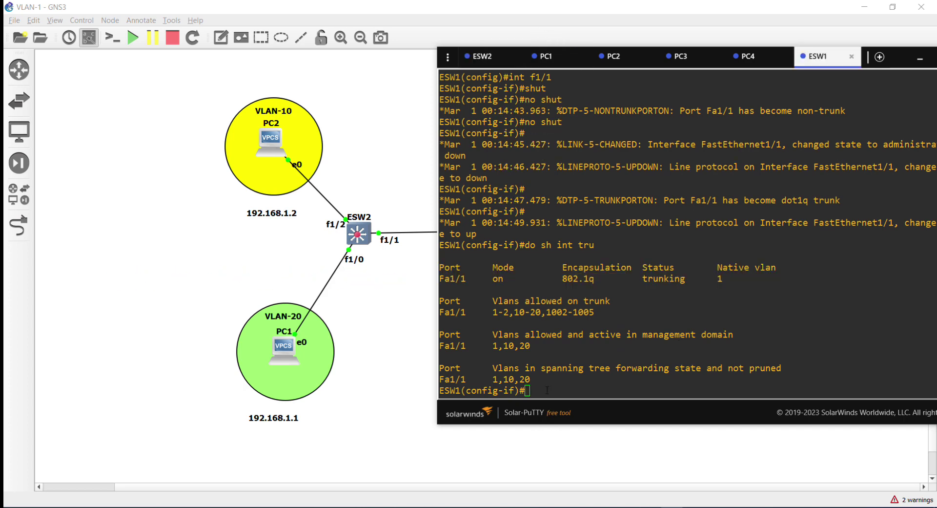
- Exit configuration mode and ping 192.168.1.254 from ESW1 twice
text(end)
key(Return)
text(ping )
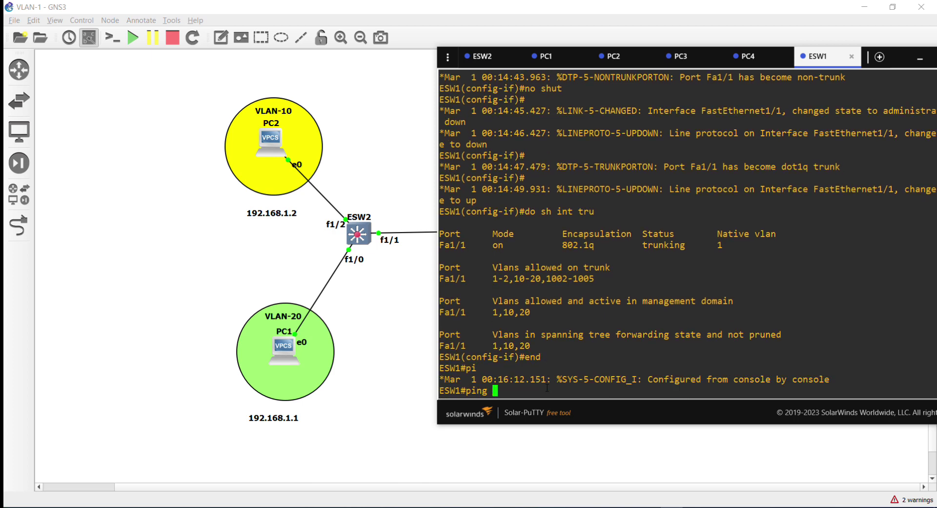
text(192.168.1.254)
key(Return)
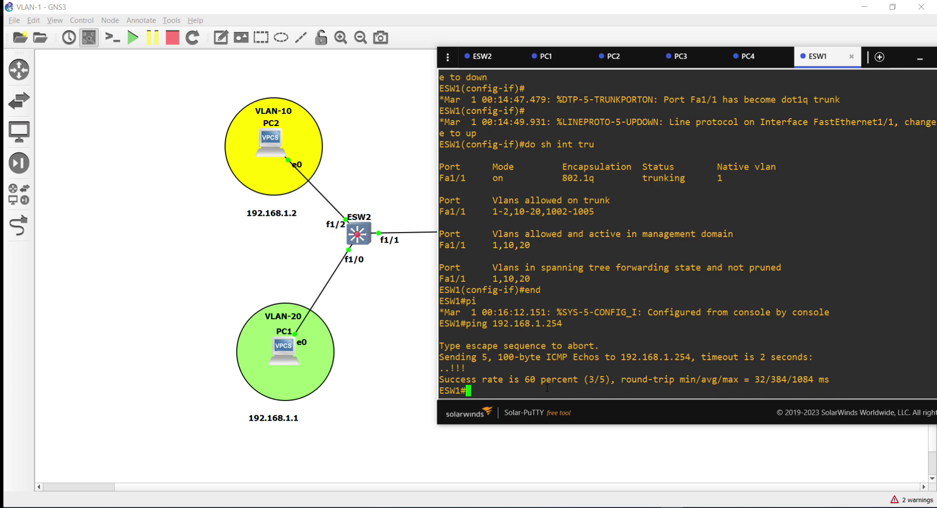
key(Up)
key(Return)
- Ping 192.168.1.253 from ESW1 twice
key(Up)
key(BackSpace)
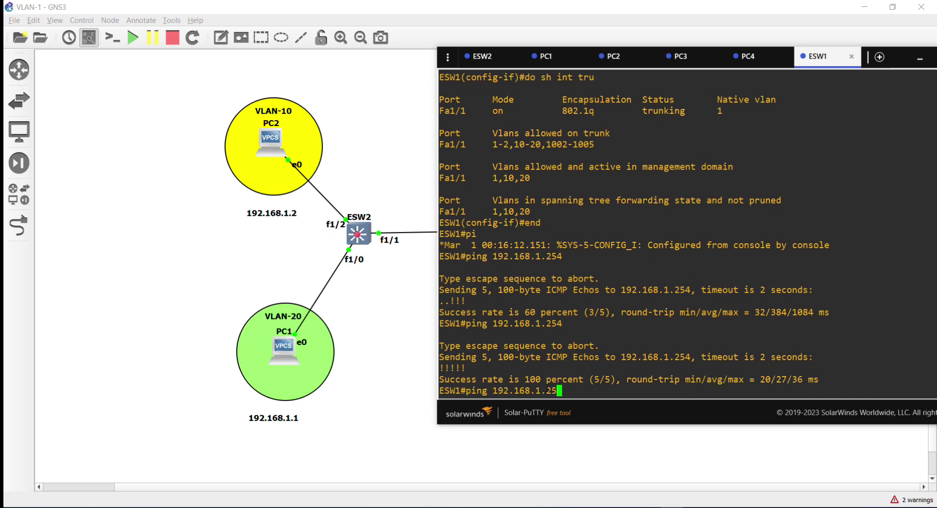
text(3)
key(Return)
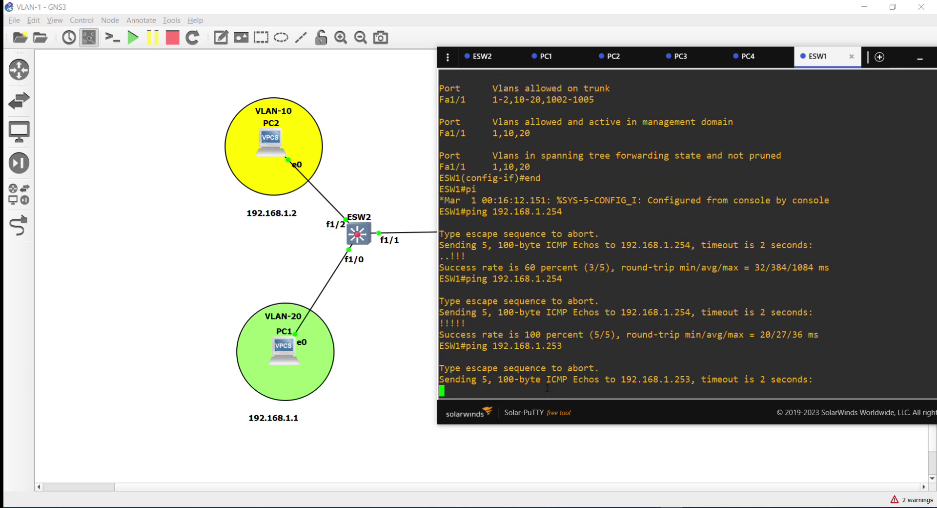
key(Up)
key(Return)
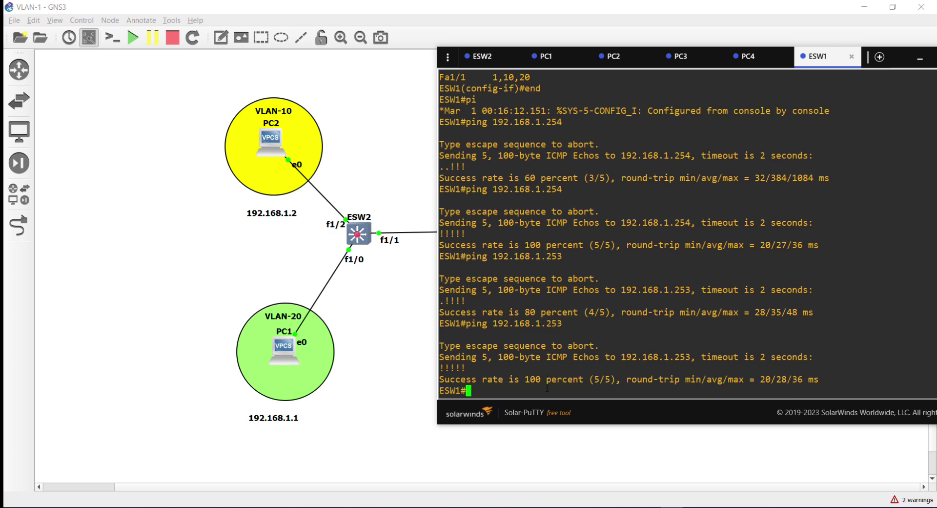
- Ping 192.168.1.1 from ESW1 twice
key(Up)
key(BackSpace)
key(BackSpace)
key(BackSpace)
text(1)
key(Return)
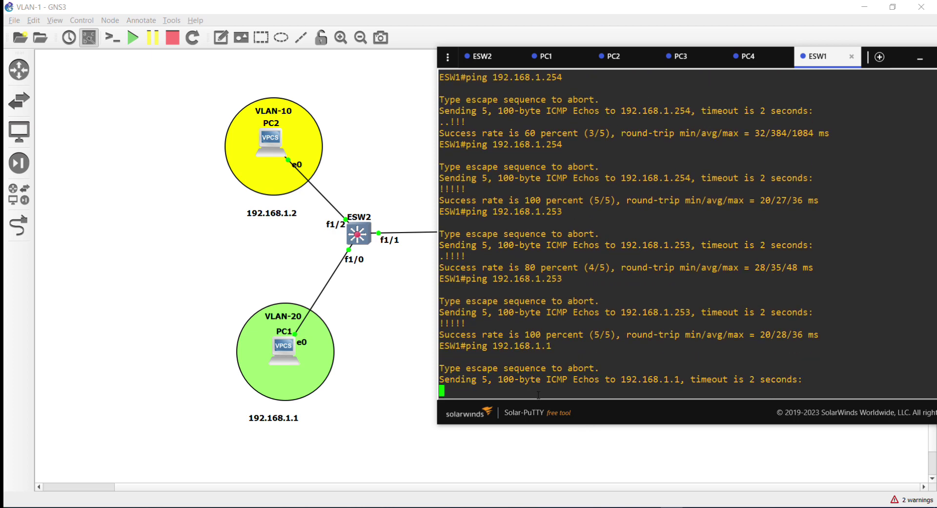
key(Up)
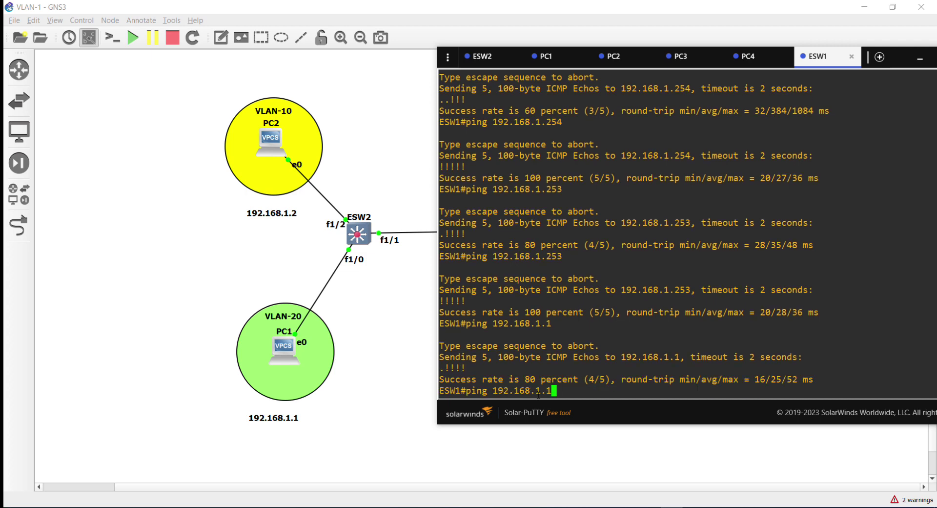
key(Return)
- Ping 192.168.1.2 from ESW1 twice
key(Up)
key(BackSpace)
text(2)
key(Return)
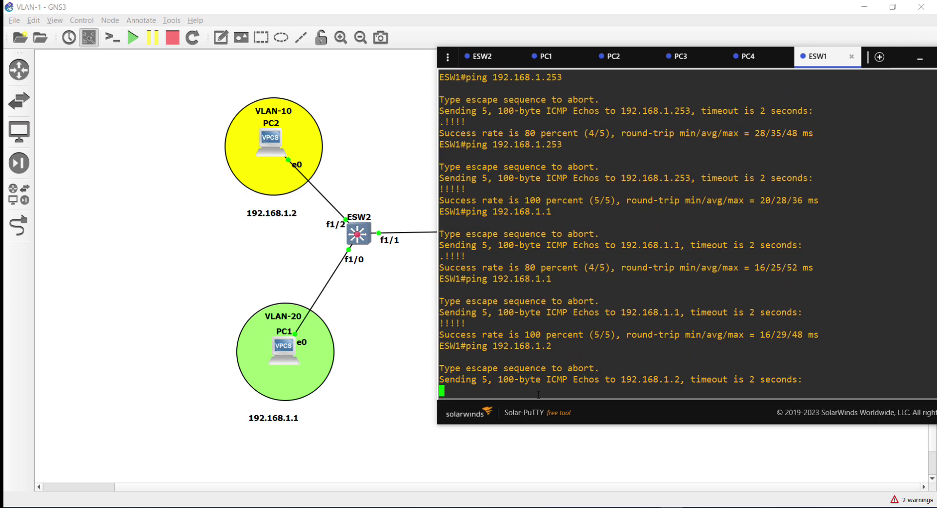
key(Up)
key(Return)
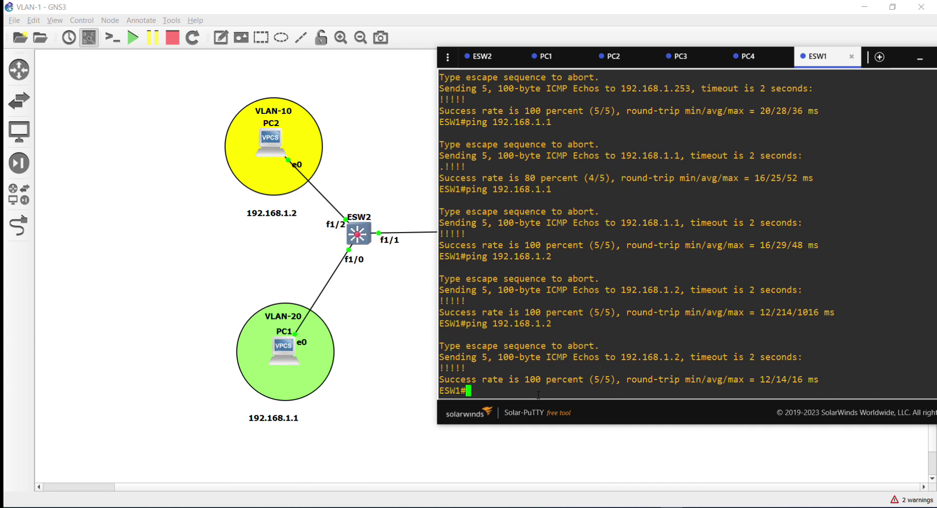
- Ping 192.168.1.3 from ESW1 twice, then move to PC1's console
key(Up)
key(BackSpace)
text(3)
key(Return)
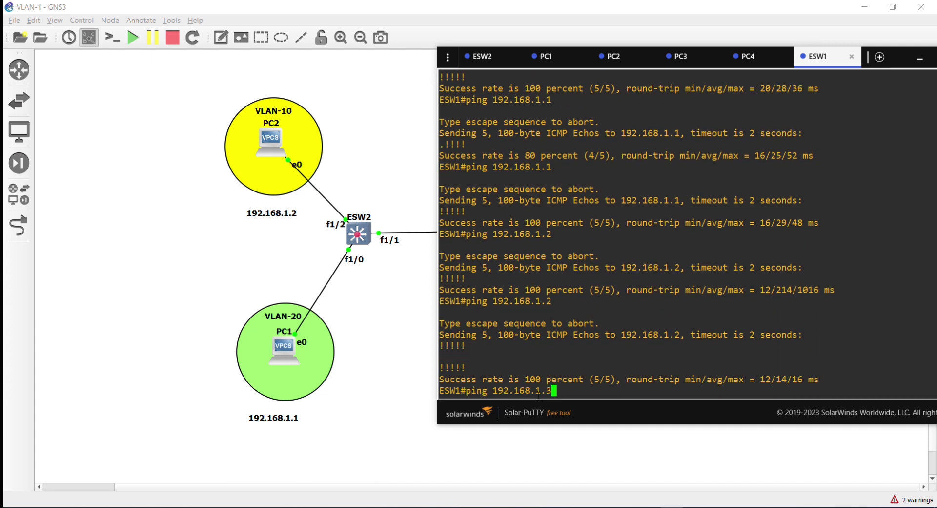
key(Up)
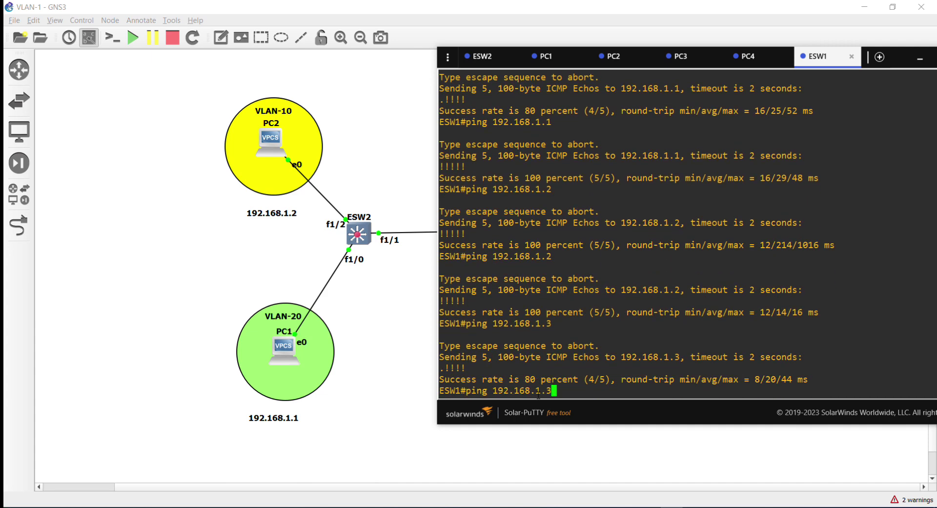
key(Return)
click(546, 56)
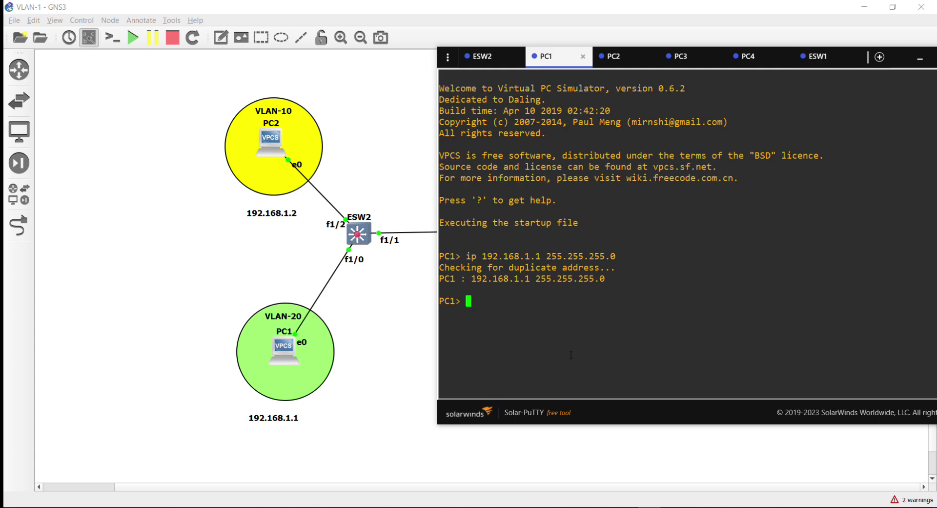
- From PC1, ping 192.168.1.2, 192.168.1.3 and 192.168.1.4
text(ping)
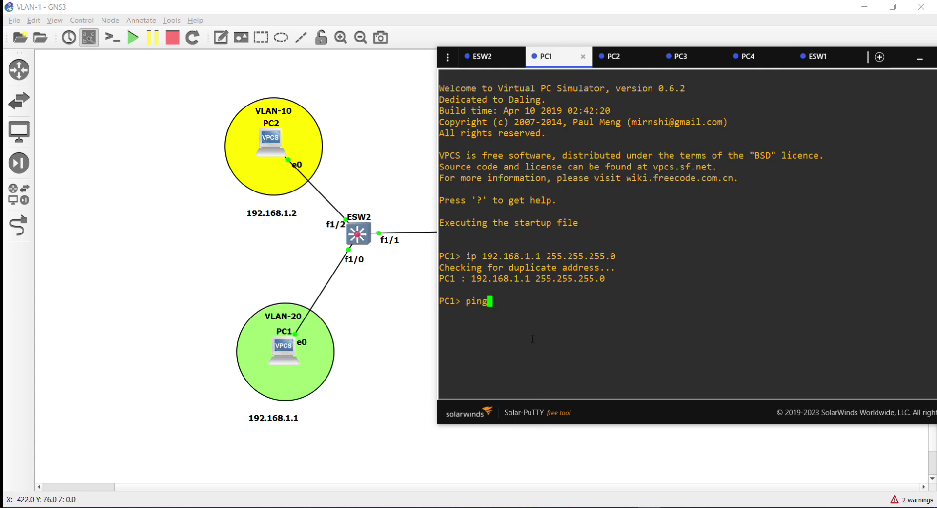
text( 192.168.)
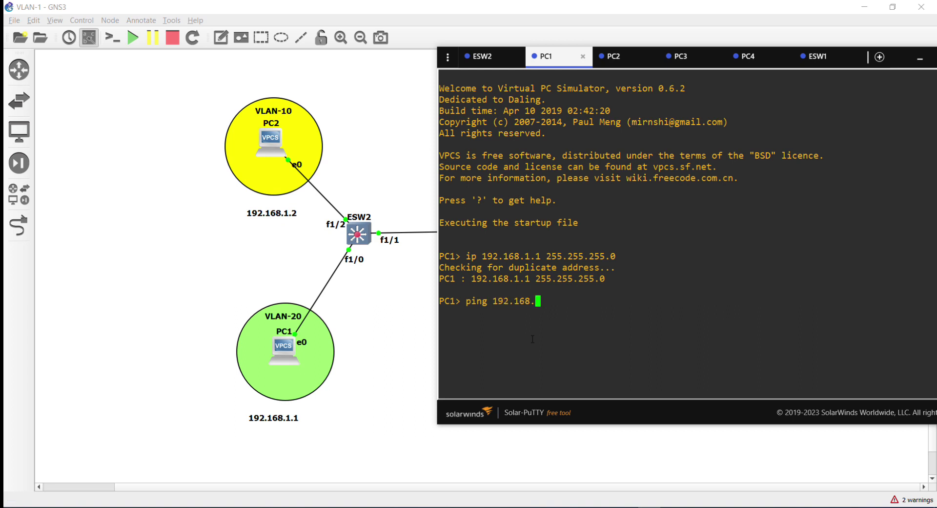
text(1.2)
key(Return)
key(Up)
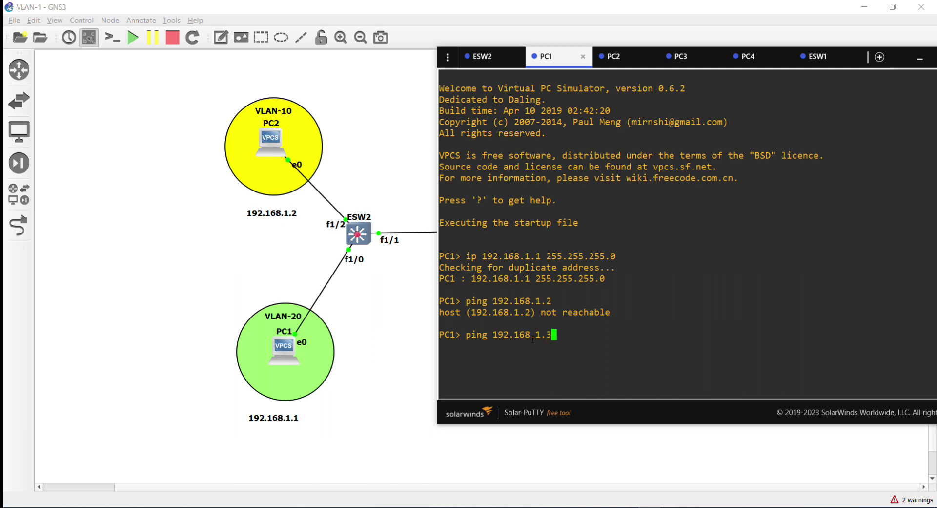
key(Return)
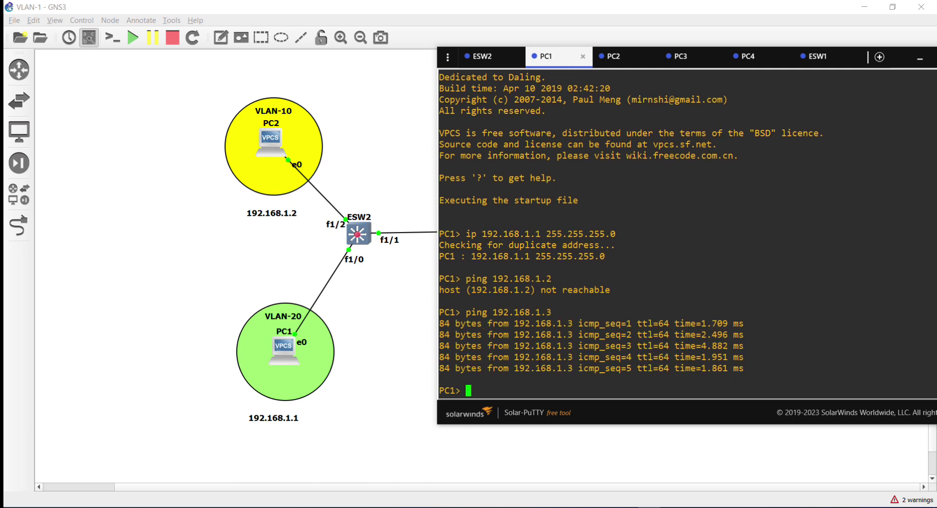
key(Up)
key(BackSpace)
text(4)
key(Return)
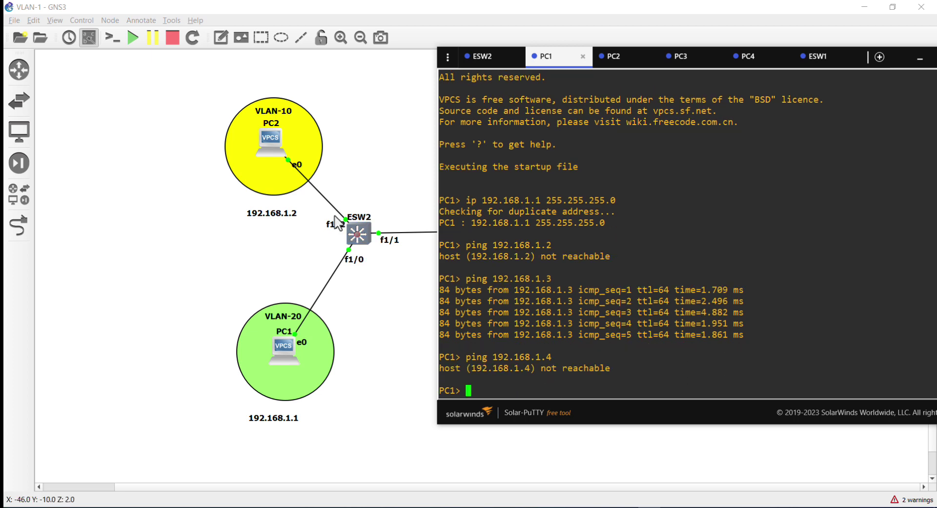
- On PC2's console, ping 192.168.1.4 successfully
click(616, 60)
key(Up)
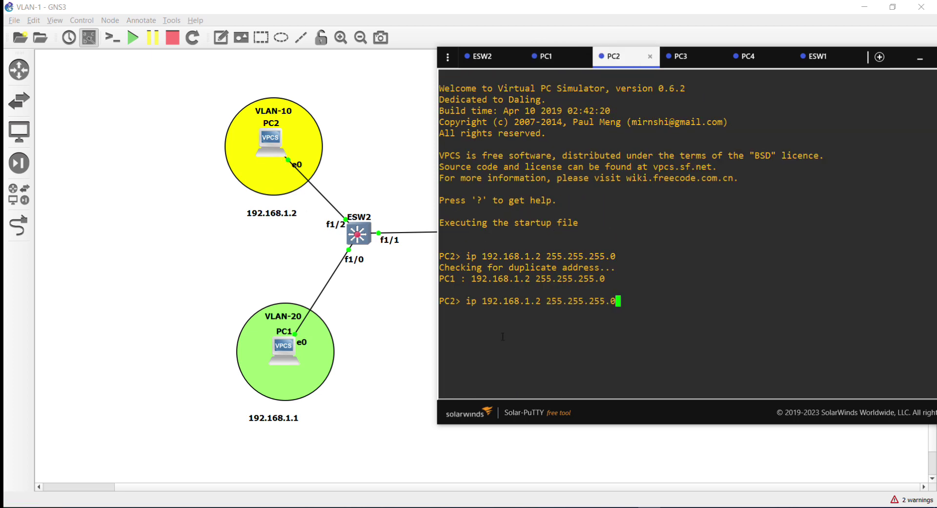
key(BackSpace)
key(BackSpace)
key(BackSpace)
key(BackSpace)
key(BackSpace)
key(BackSpace)
key(BackSpace)
key(BackSpace)
key(BackSpace)
key(BackSpace)
key(BackSpace)
key(BackSpace)
key(BackSpace)
key(BackSpace)
key(BackSpace)
key(BackSpace)
key(BackSpace)
key(BackSpace)
key(BackSpace)
key(BackSpace)
text(ping 1)
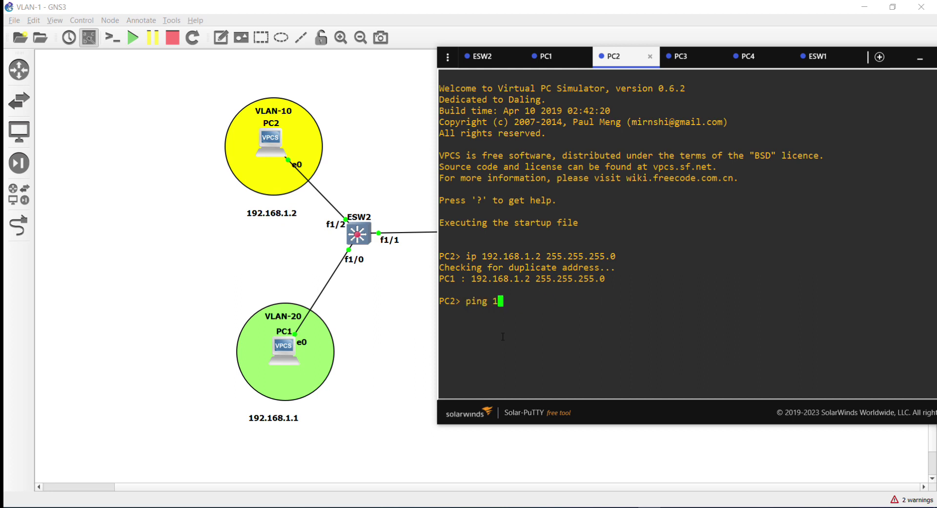
text(92.168.1.4)
key(Return)
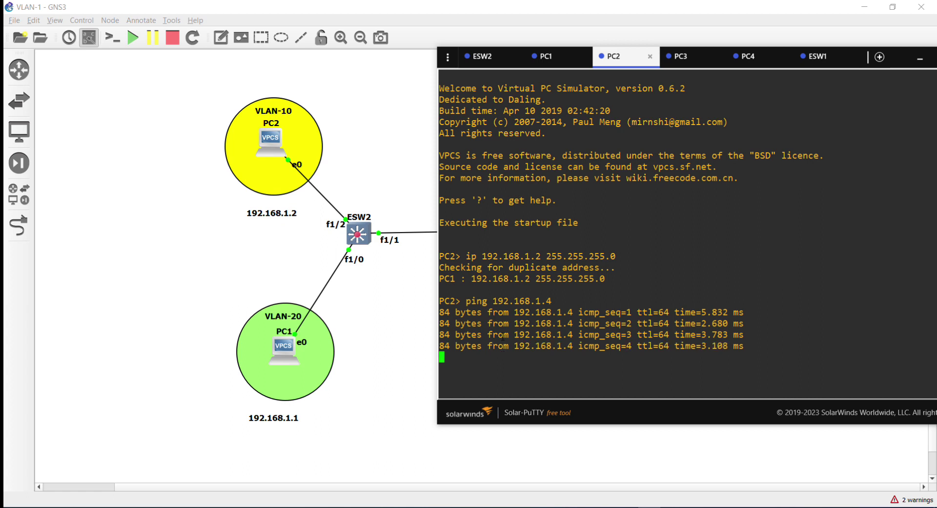
- Ping 192.168.1.1 from PC2, which fails, and prepare a ping to 192.168.1.3
key(Up)
key(BackSpace)
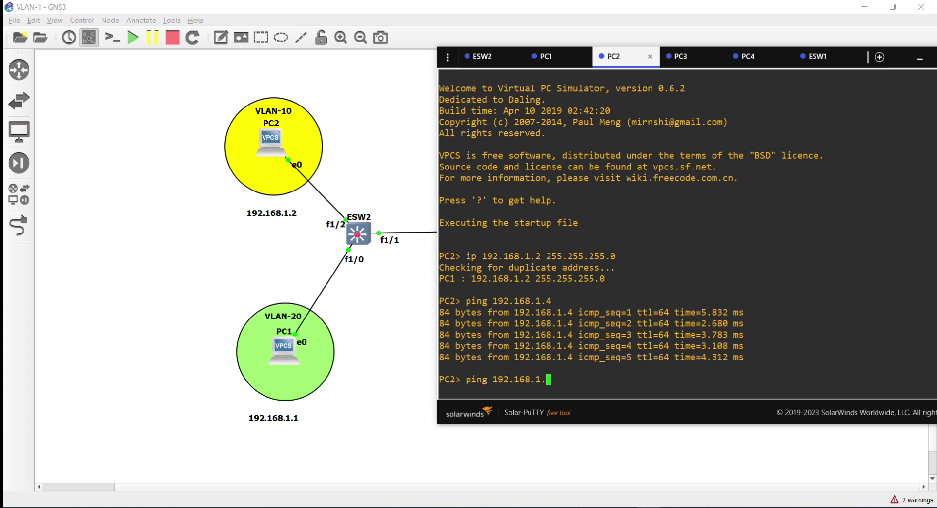
text(1)
key(Return)
key(Up)
key(BackSpace)
text(3)
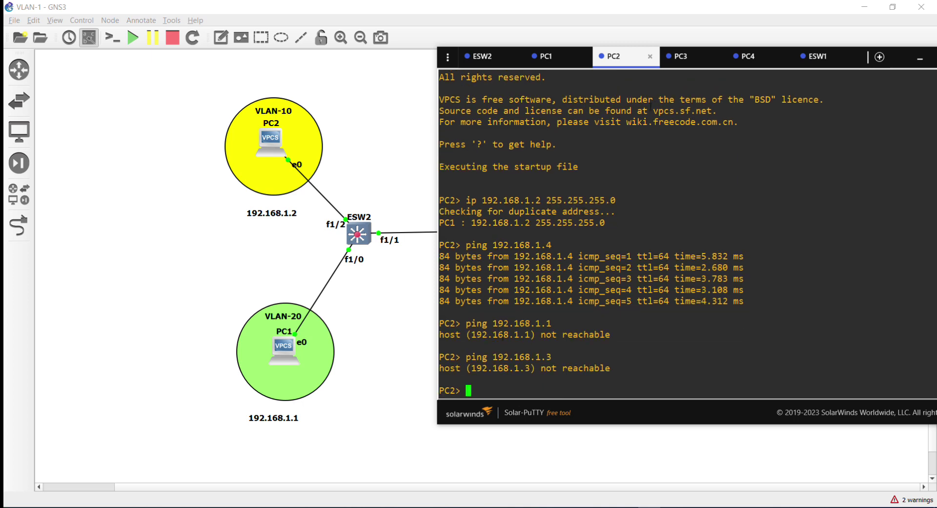
click(682, 56)
- From PC3, ping 192.168.1.1 and 192.168.1.2, and prepare a ping to 192.168.1.4
text(ping 1)
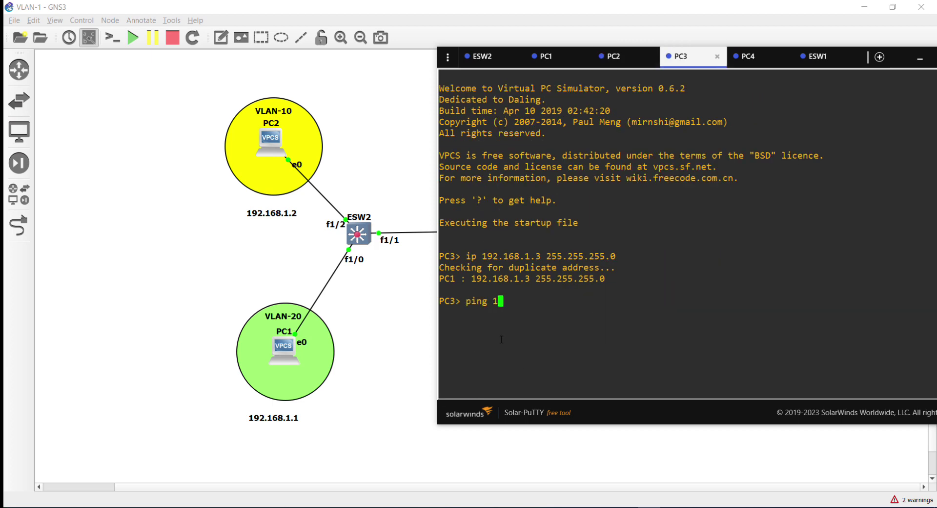
text(92.168.1.1)
key(Return)
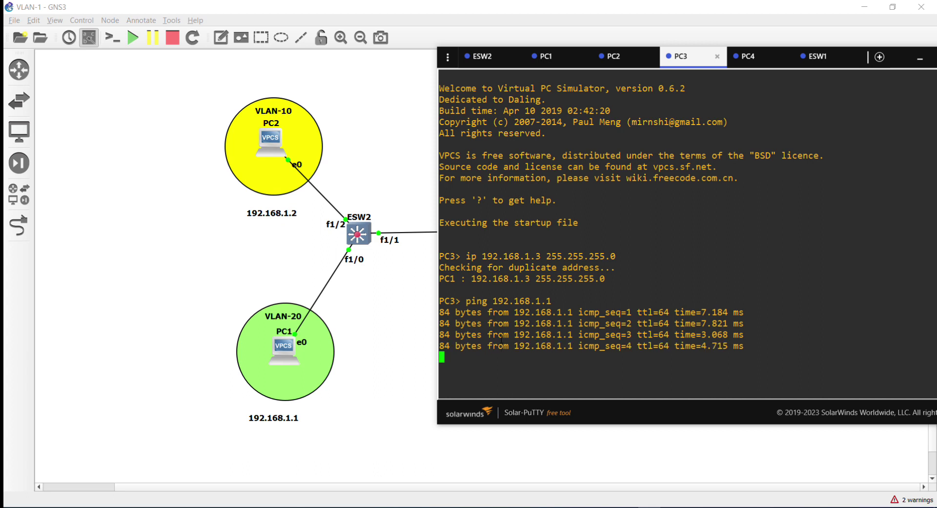
key(Up)
key(BackSpace)
text(2)
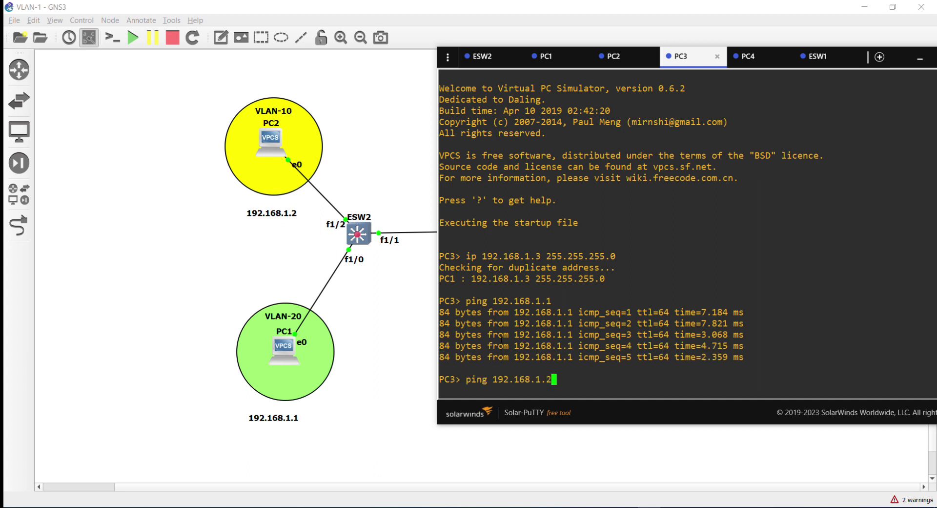
key(Return)
key(Up)
key(BackSpace)
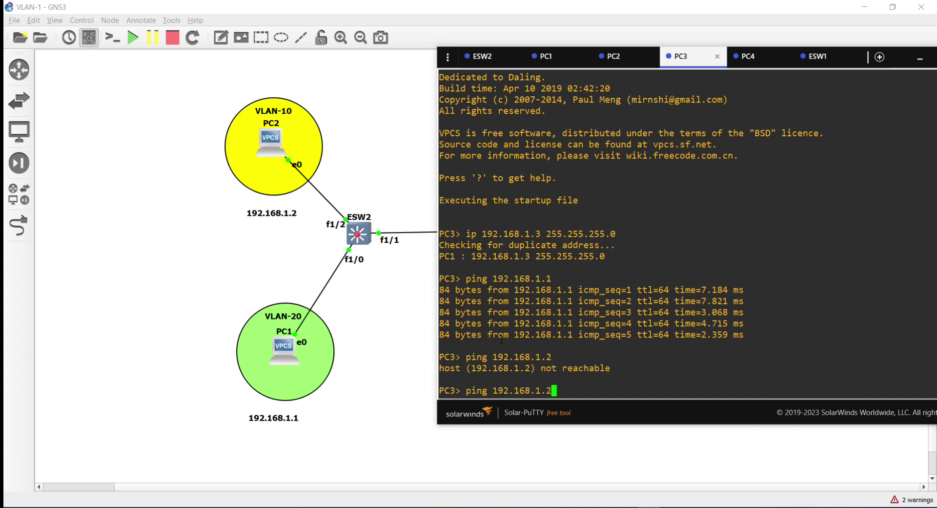
text(4)
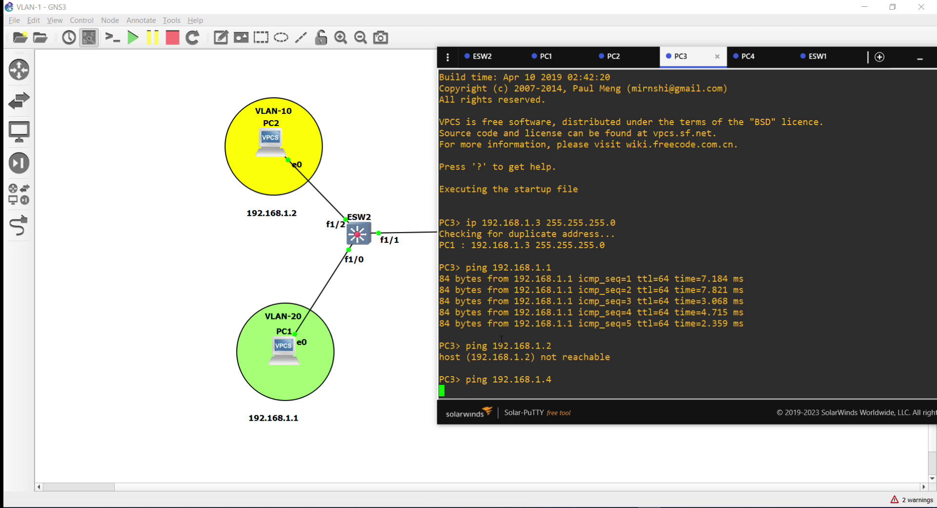
- On PC4's console, ping 192.168.1.2 (succeeds) and 192.168.1.3 (fails)
click(752, 58)
text(p)
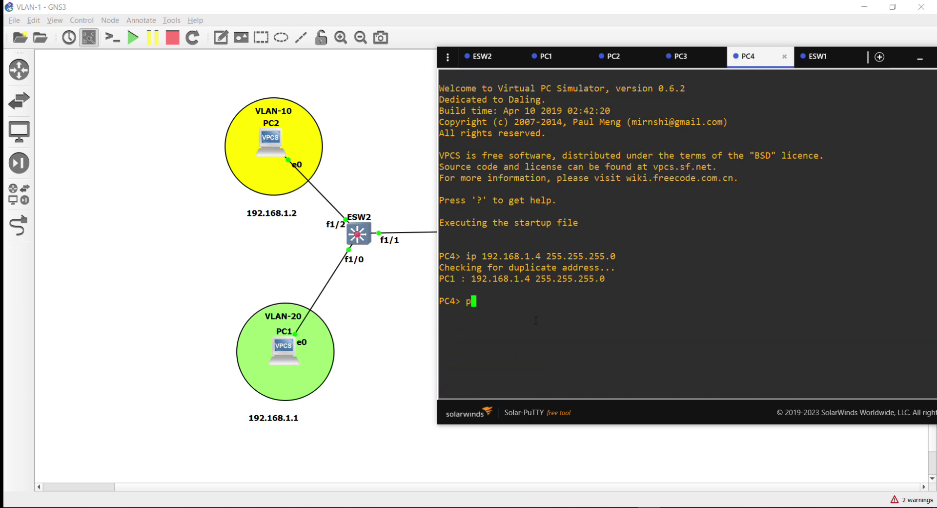
text(ing 192.168.1.2)
key(Return)
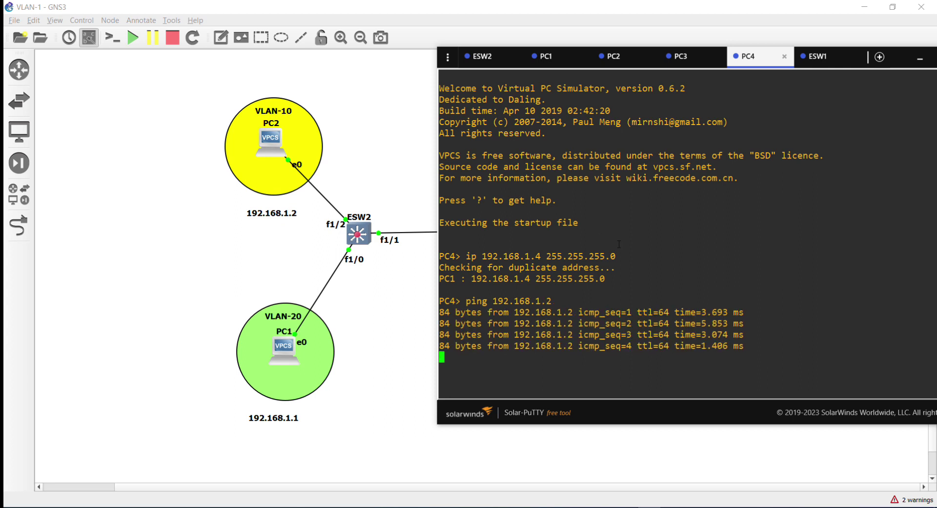
key(Up)
key(BackSpace)
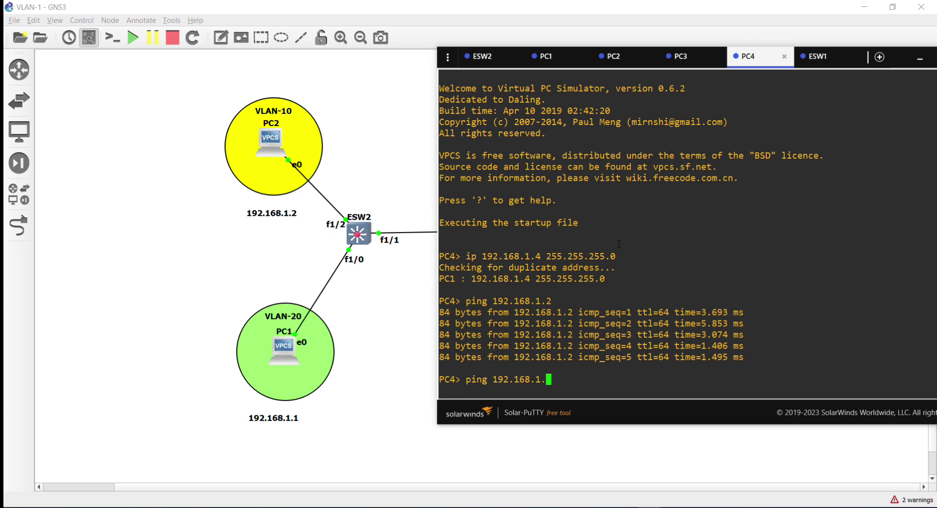
text(3)
key(Return)
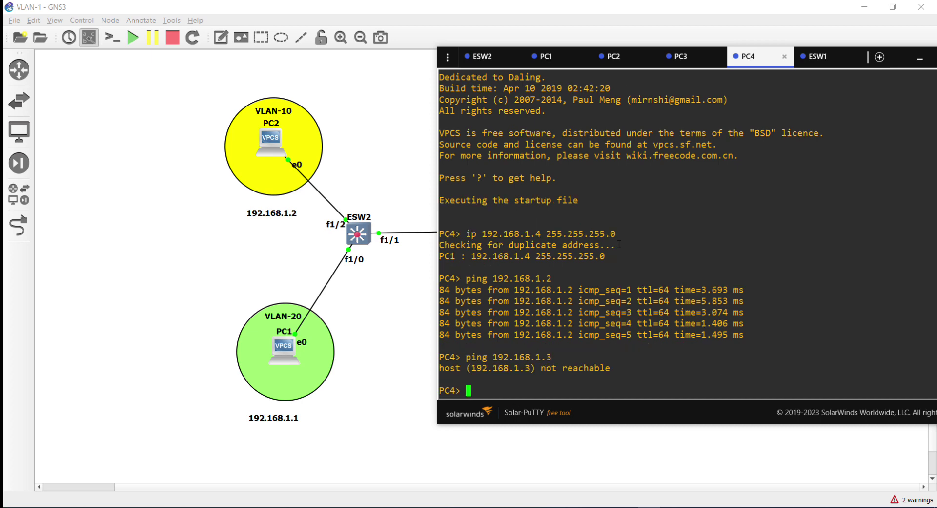
- Ping 192.168.1.4 and 192.168.1.1 from PC4, with 192.168.1.1 unreachable
key(Up)
key(BackSpace)
text(4)
key(Return)
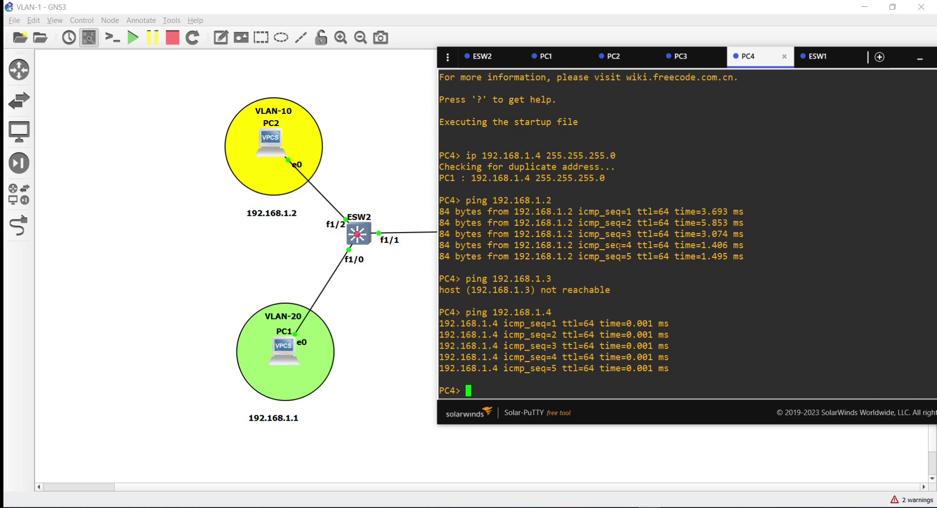
key(Up)
key(BackSpace)
text(192.168.1.1)
key(Return)
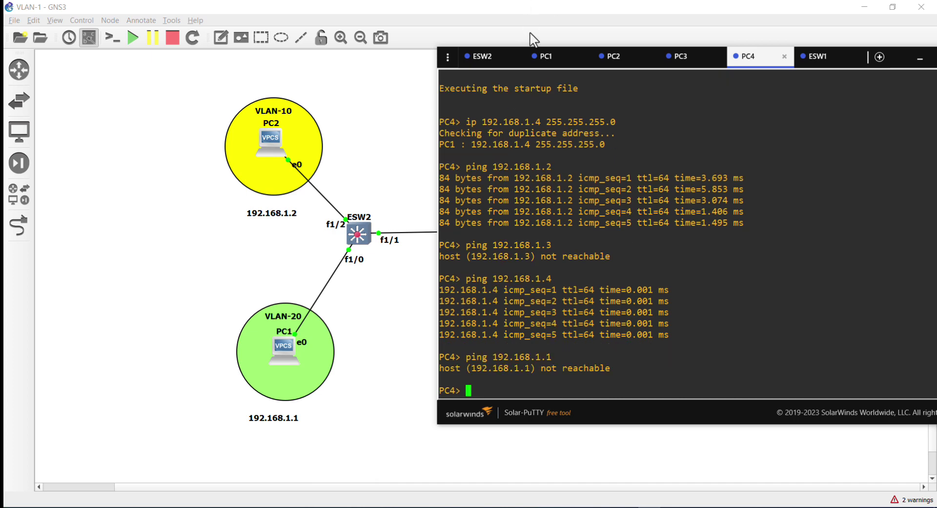